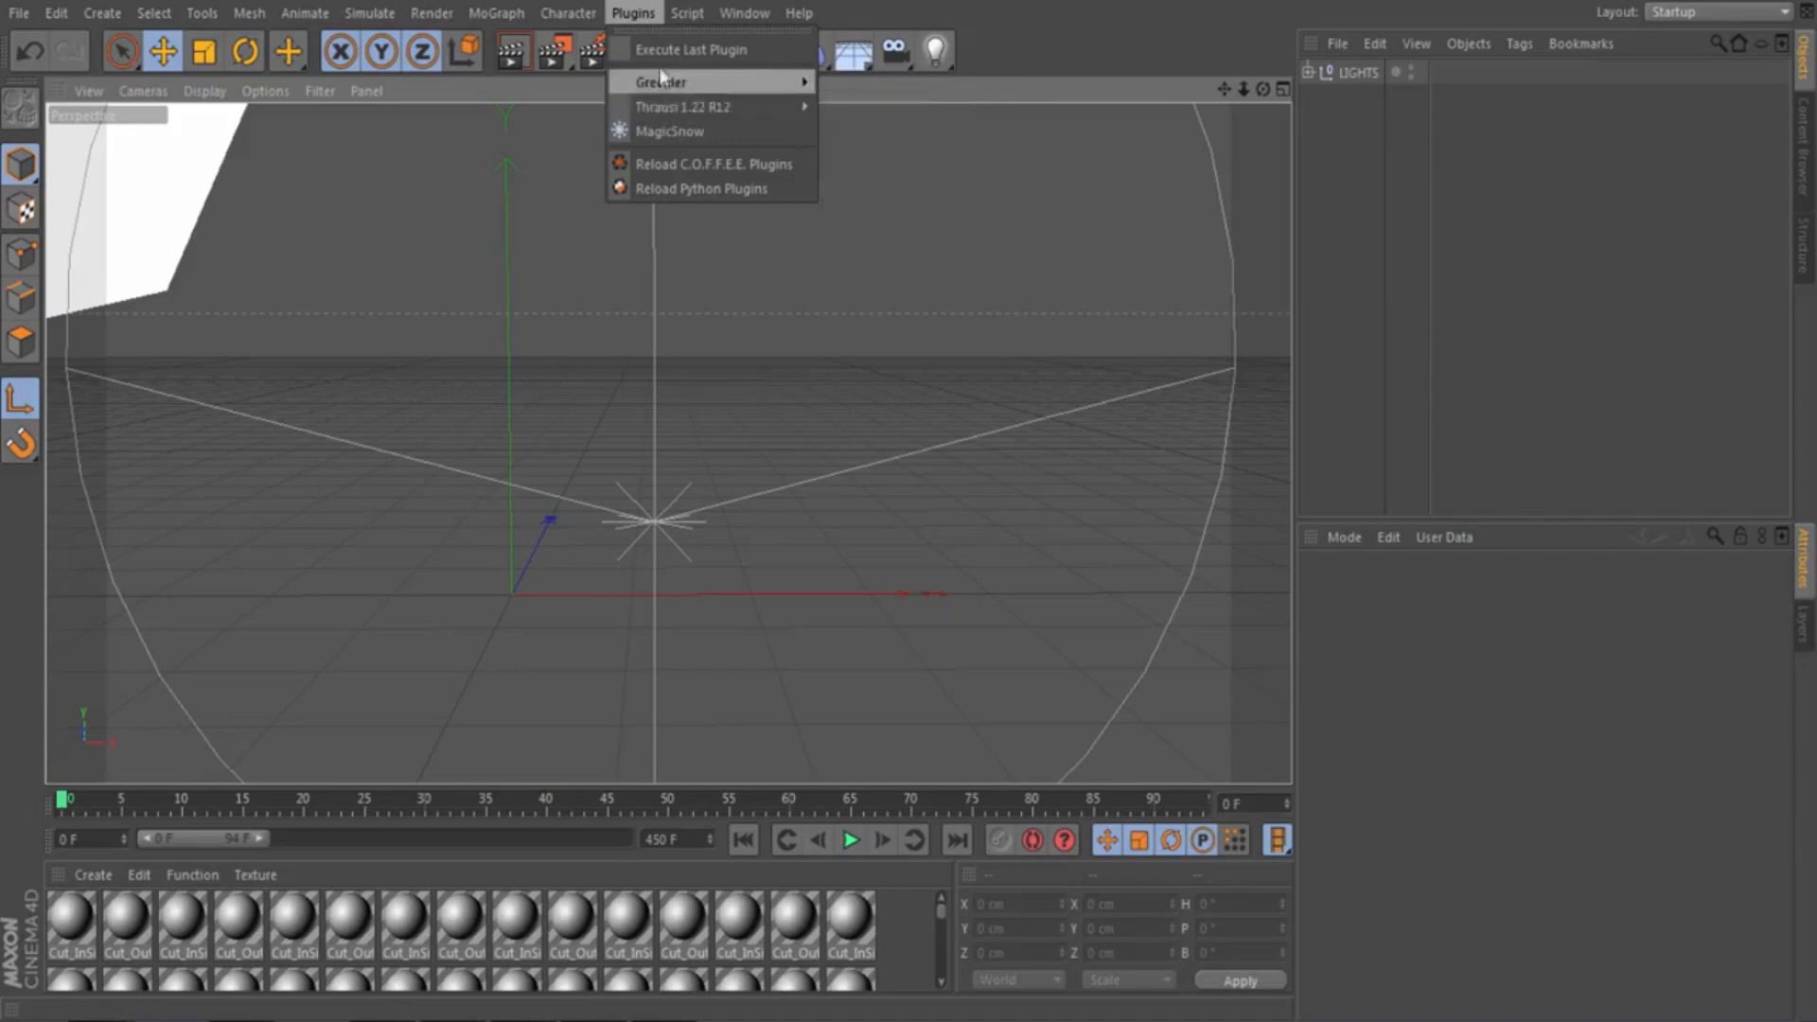
Add a MoGraph MoText object and move it up and to the left
left_click(507, 19)
left_click(1351, 144)
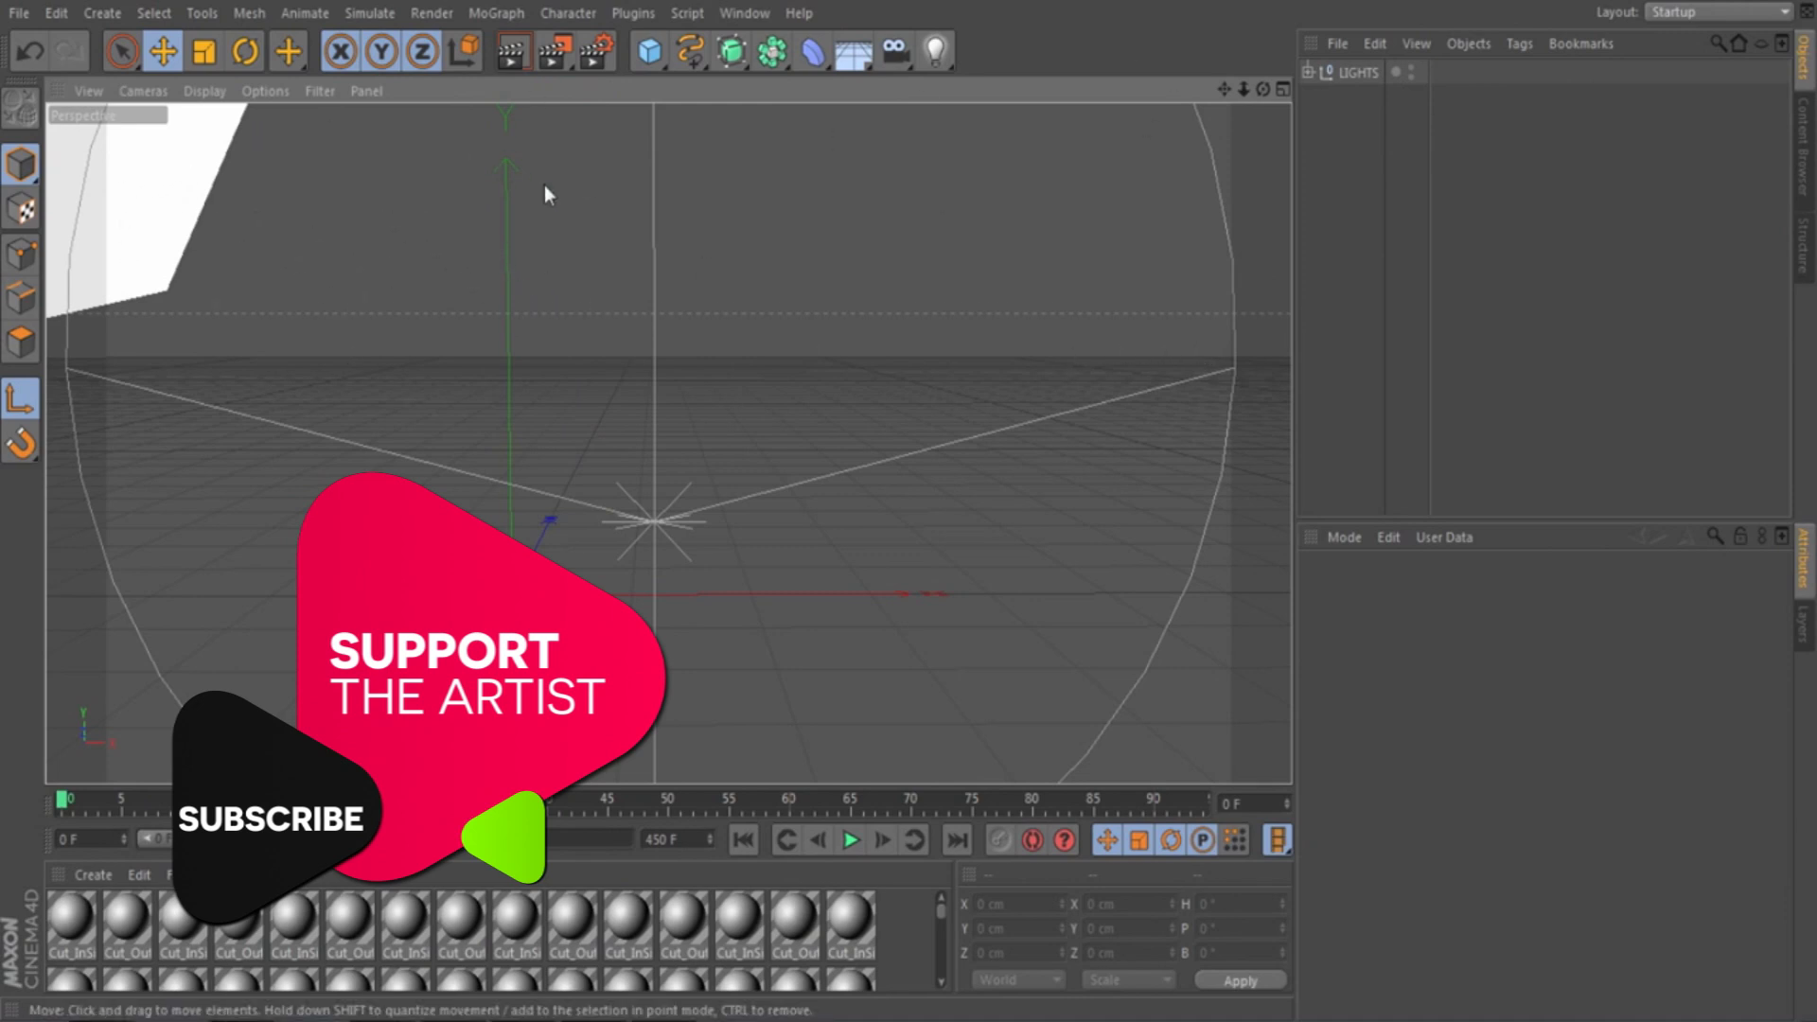
left_click(478, 14)
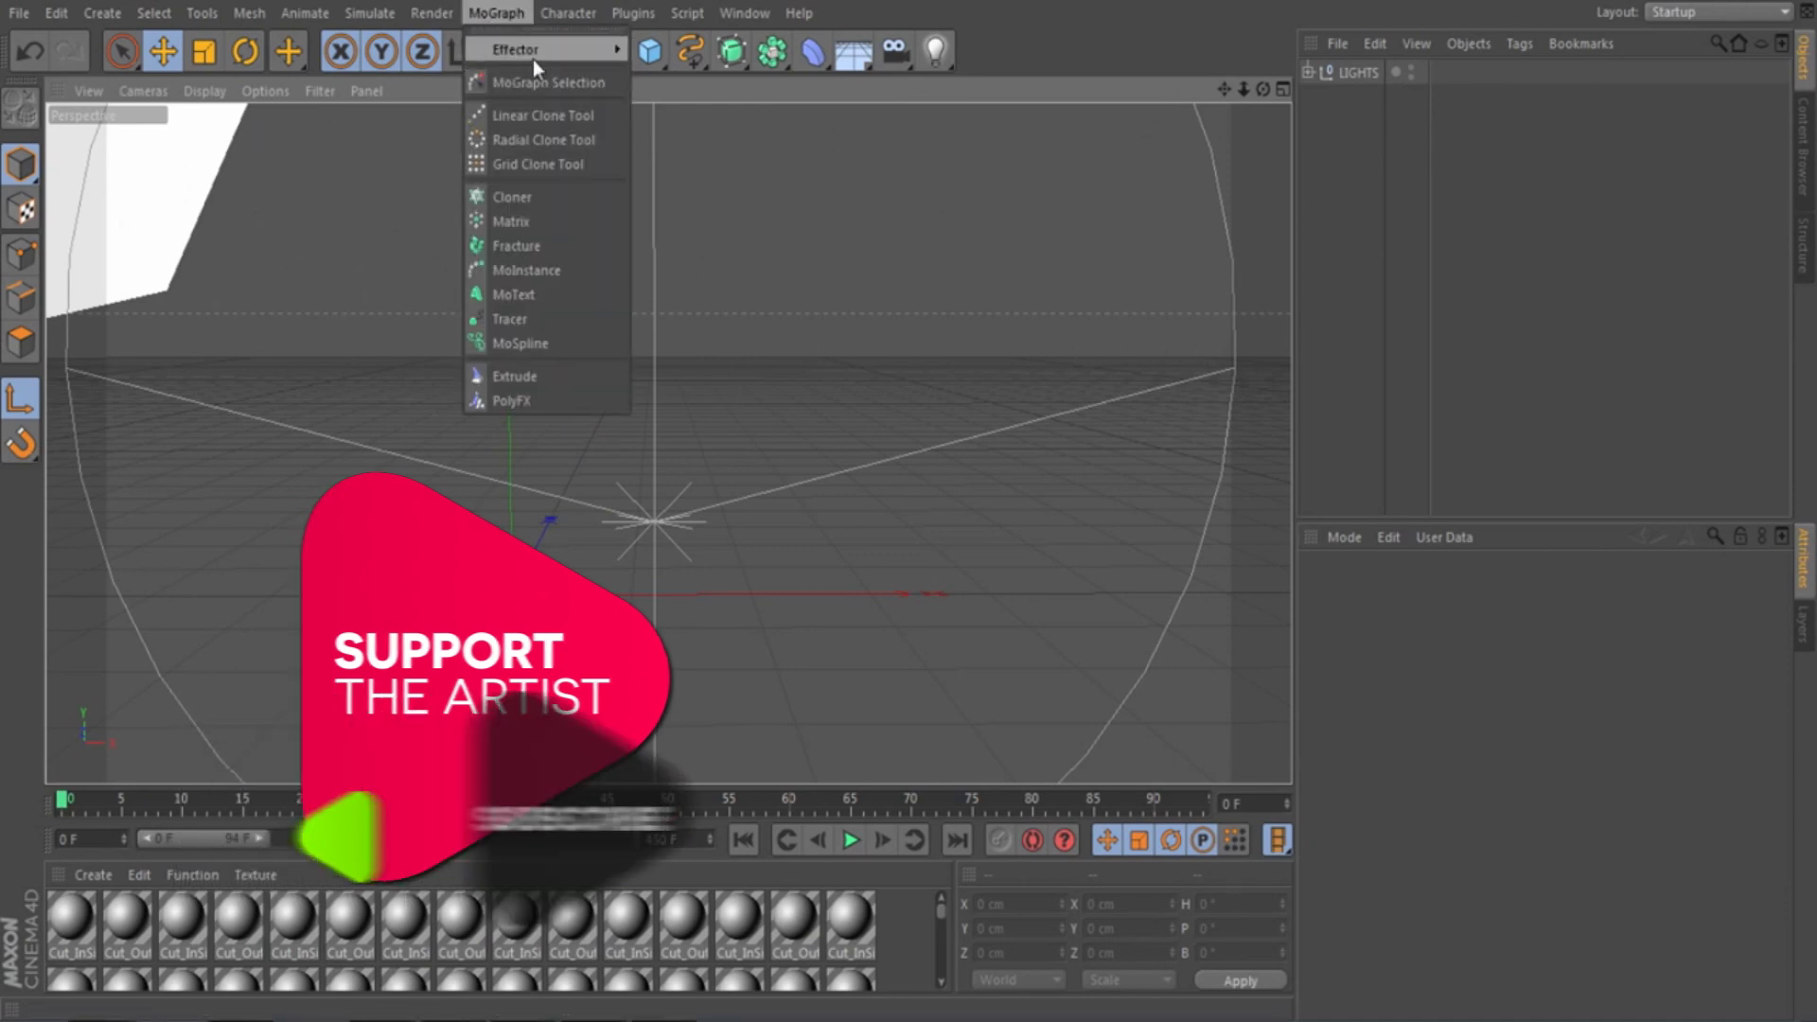
left_click(519, 294)
left_click_drag(509, 536, 508, 405)
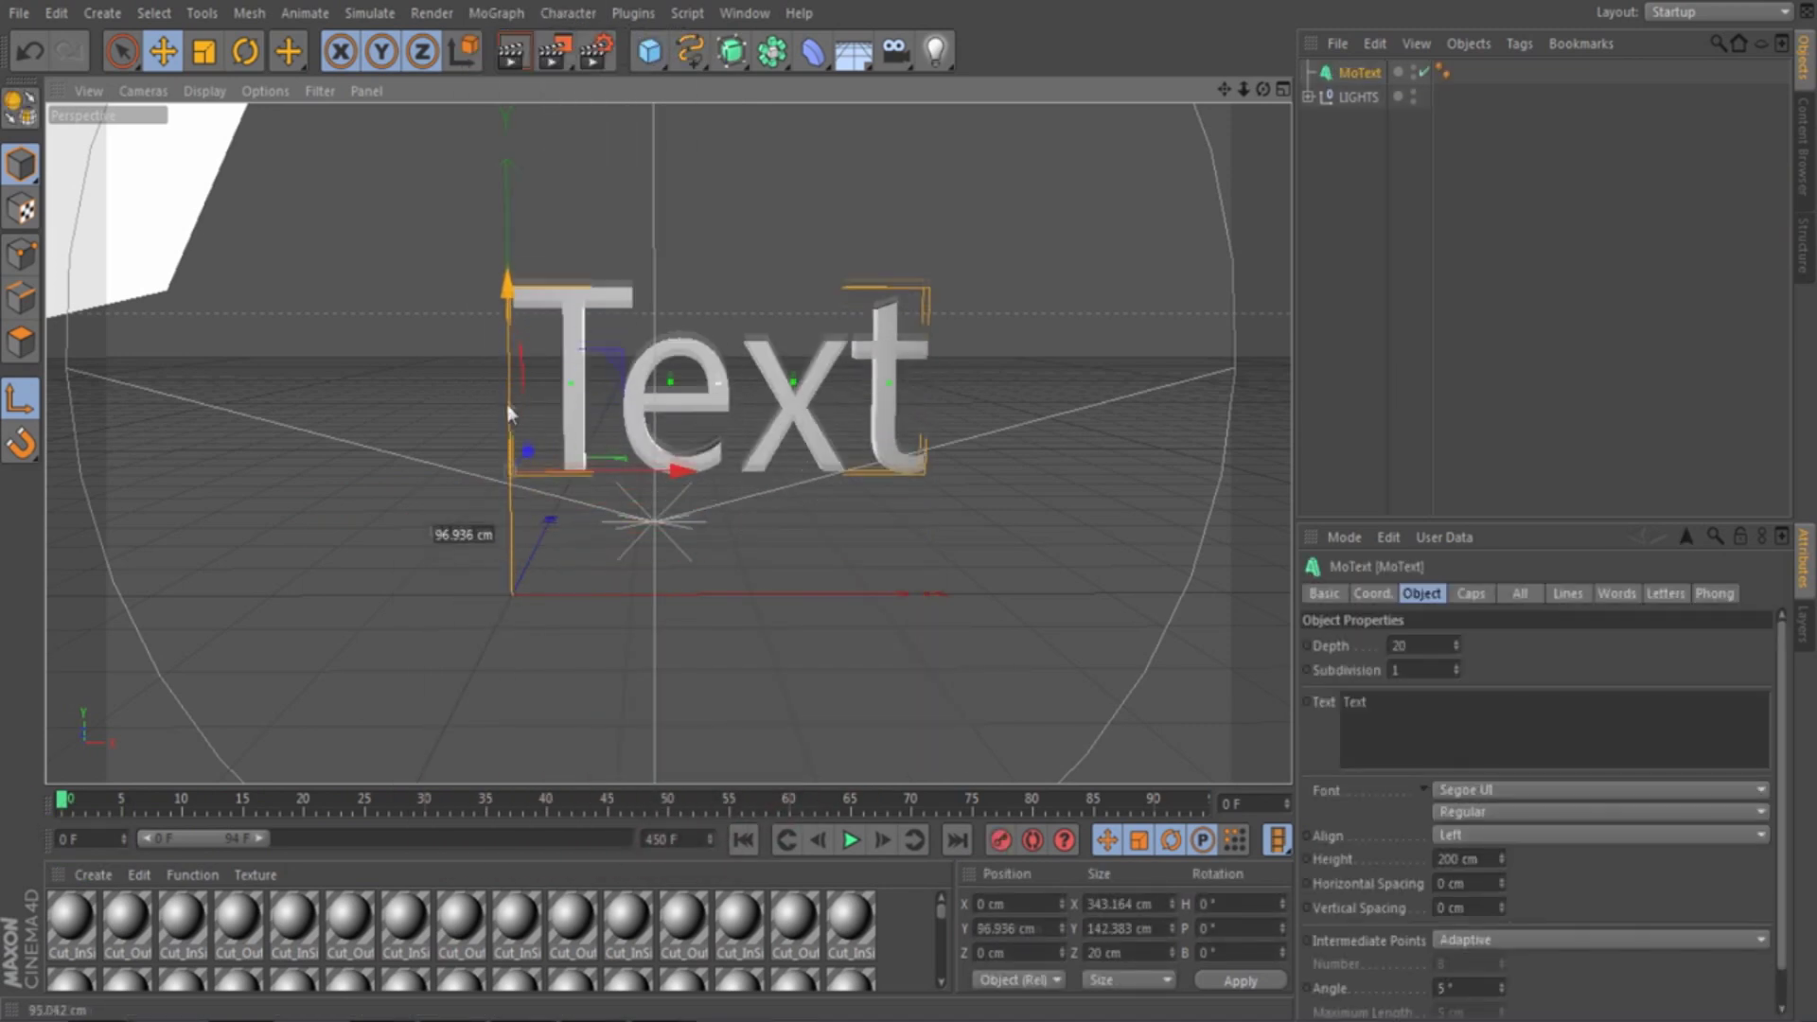
left_click_drag(668, 454, 579, 447)
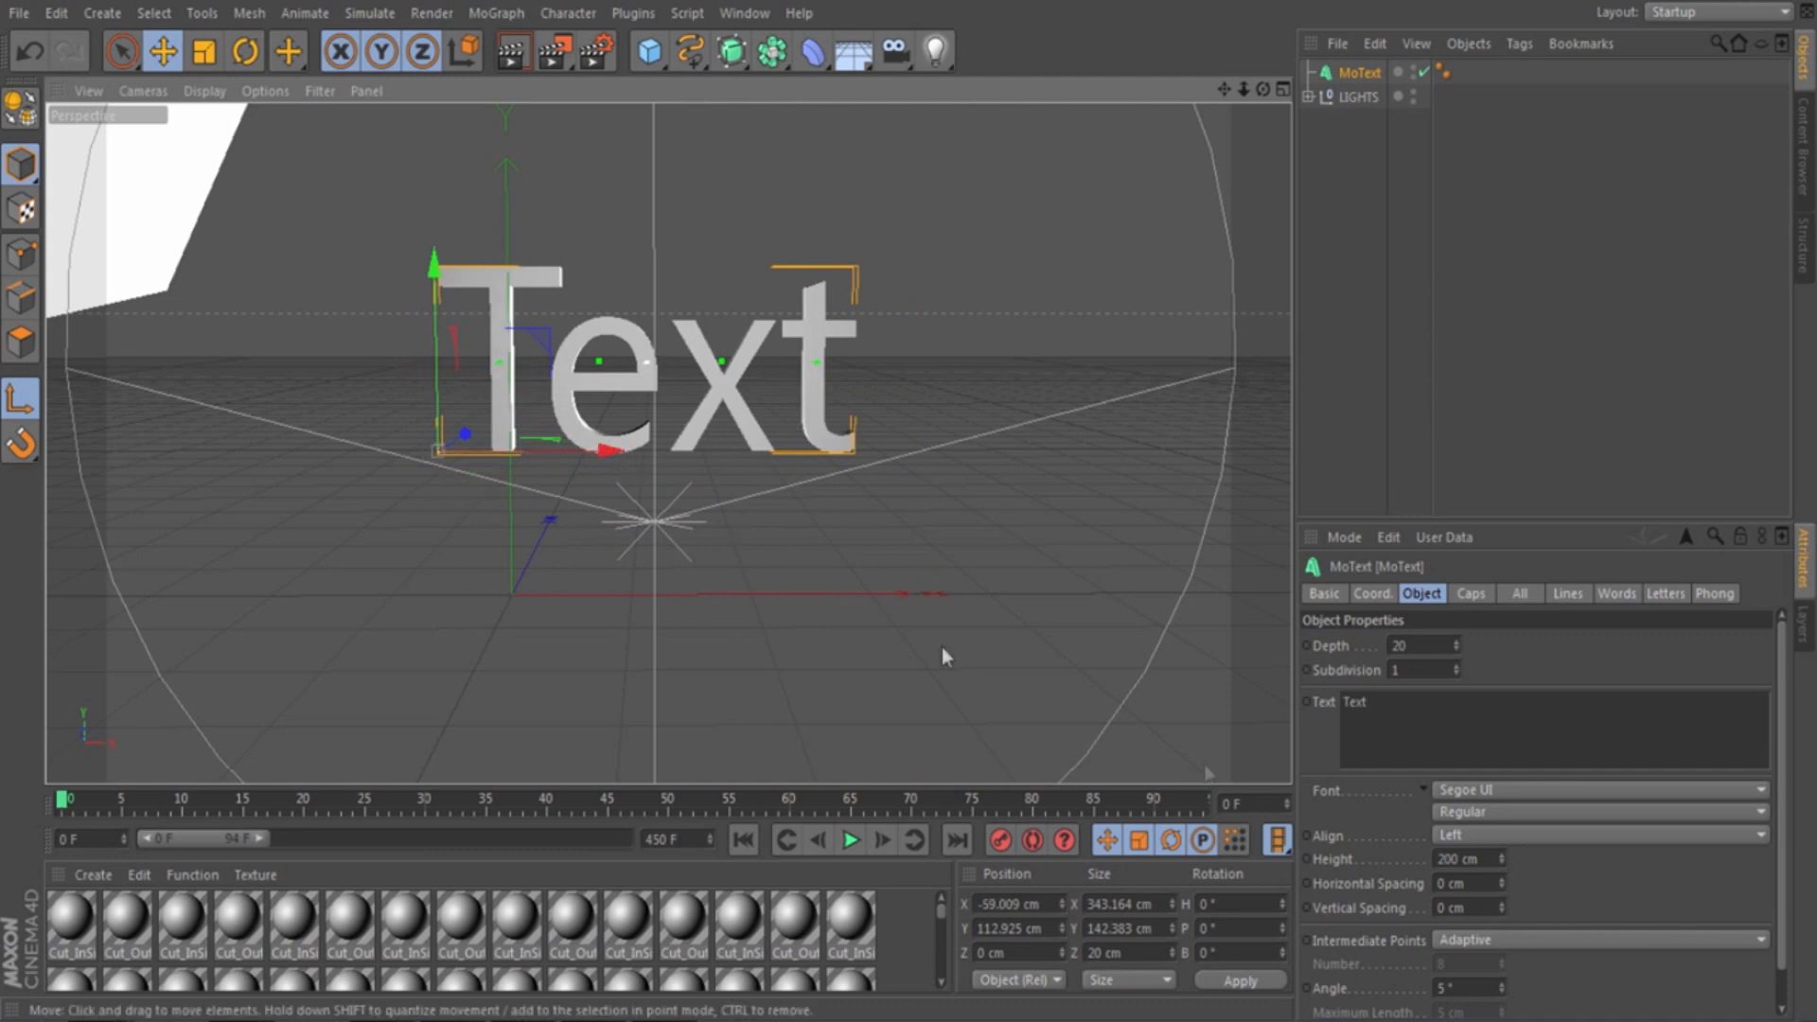
Change the MoText wording from 'Text' to 'Tutorial'
left_click(1391, 724)
left_click(1377, 714)
double_click(1355, 714)
type("Tu")
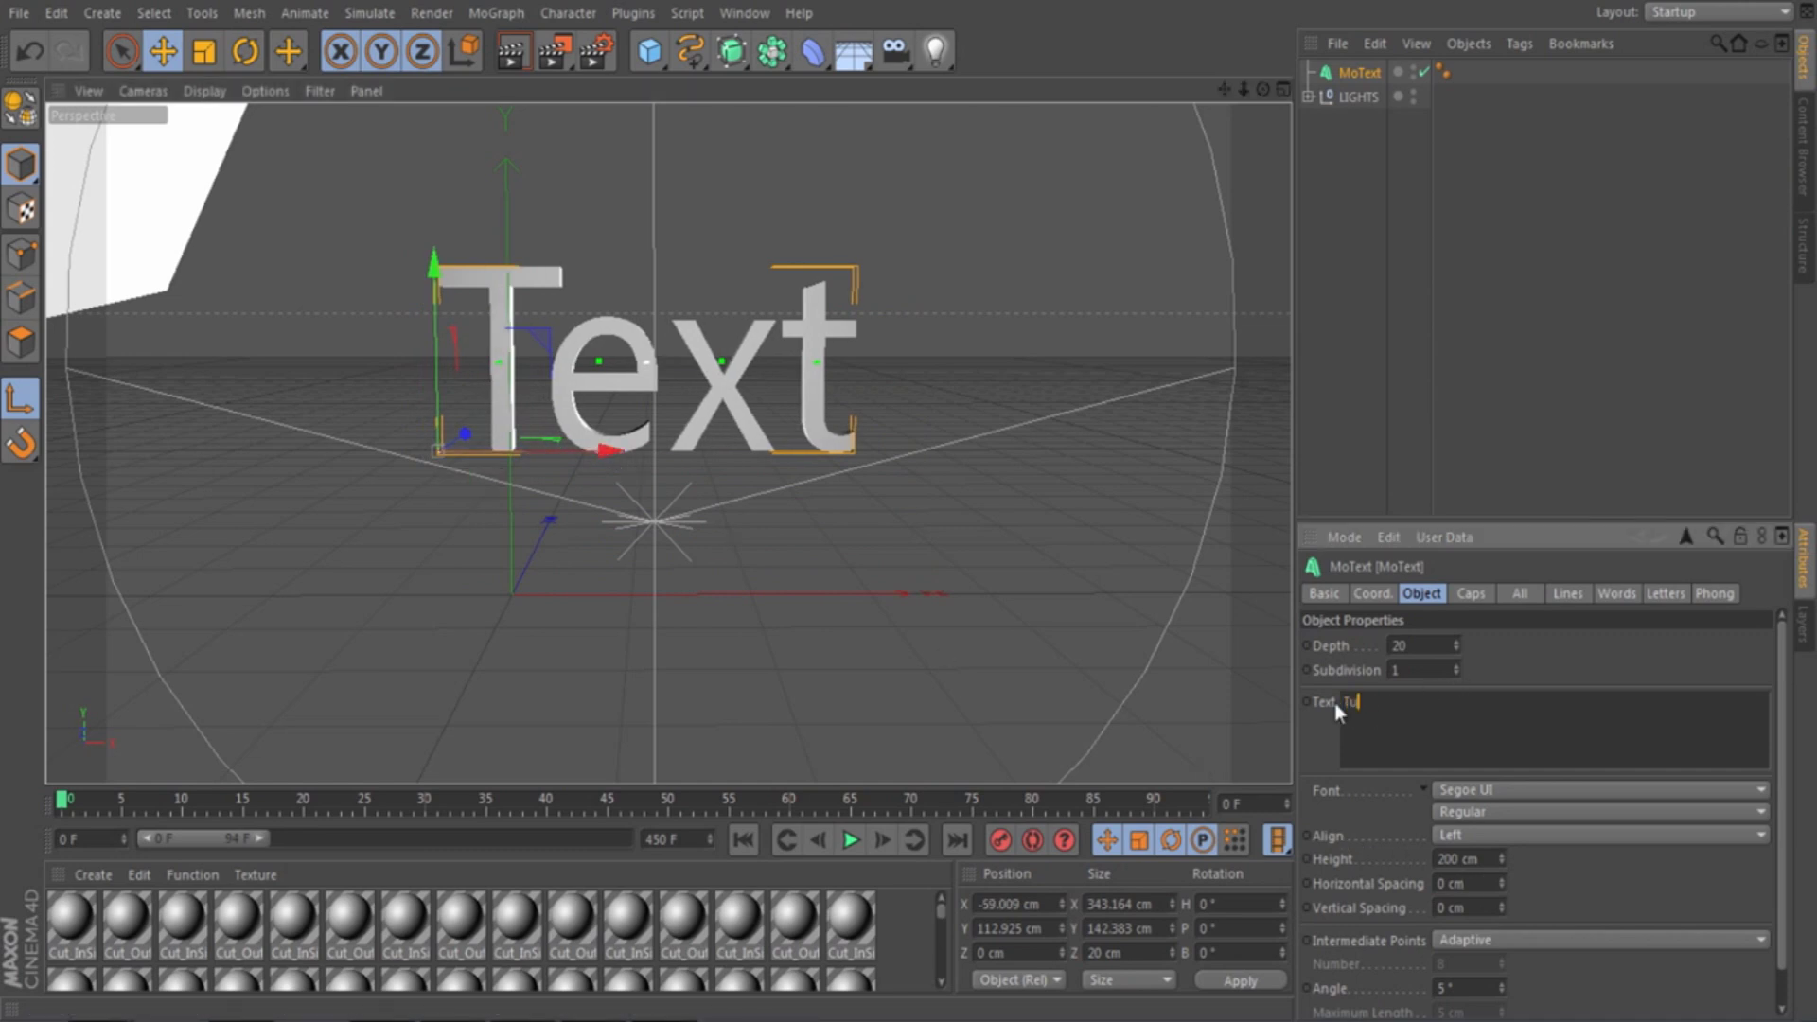
type("torial")
left_click(1628, 662)
Set the text's font to Bebas and shift it further left
left_click(1524, 792)
scroll(1639, 549, "up", 15)
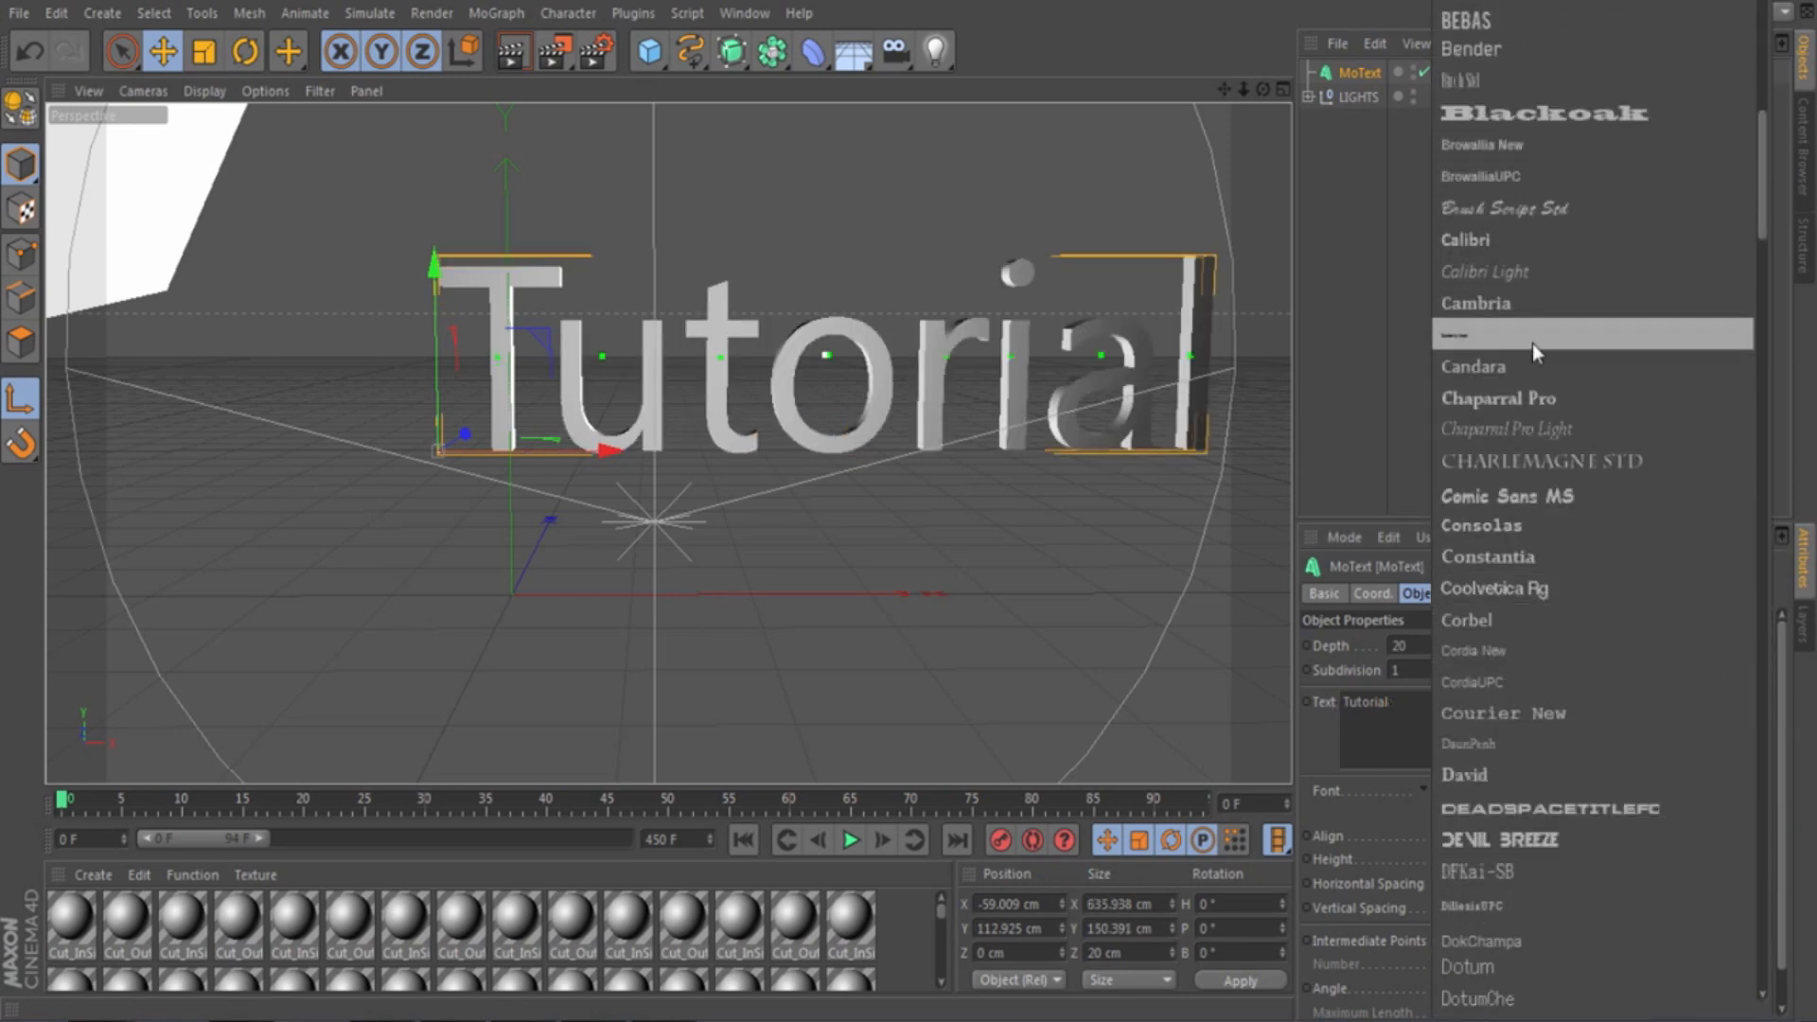
scroll(1524, 379, "up", 5)
left_click(1503, 466)
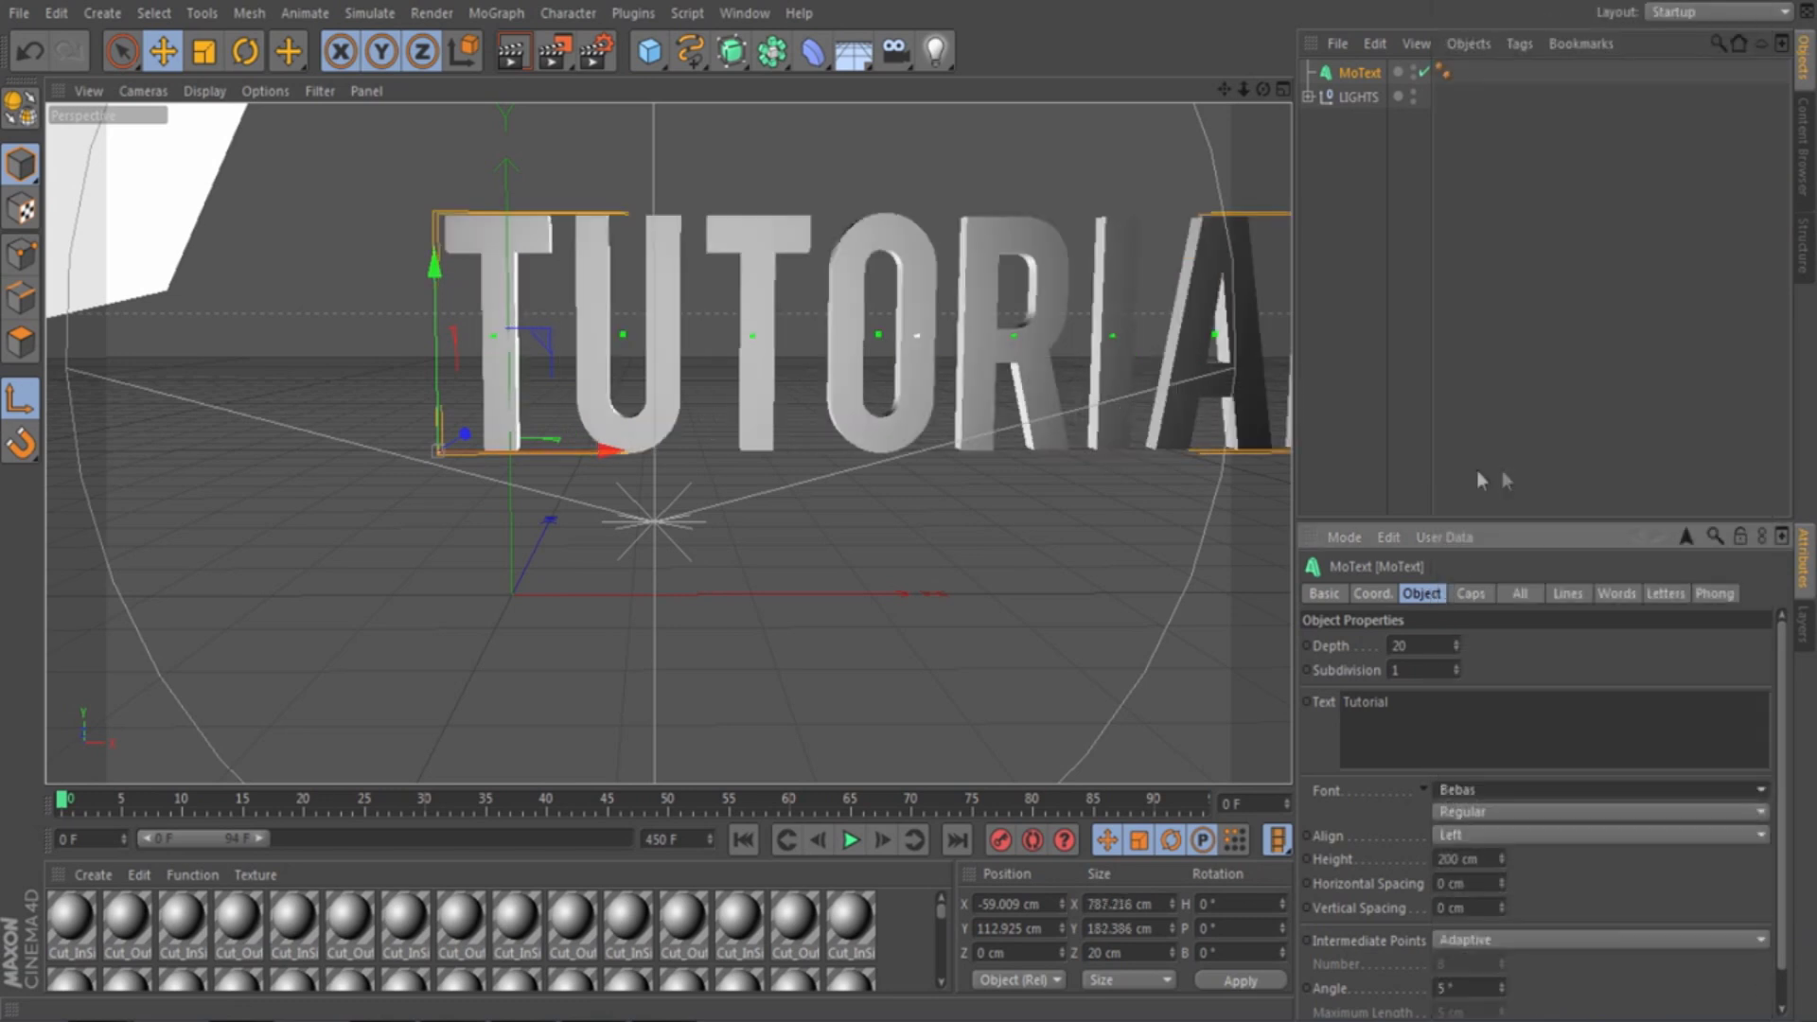
left_click_drag(598, 458, 308, 457)
Set the MoText extrusion depth to 40 and nudge the text slightly left
left_click(343, 461)
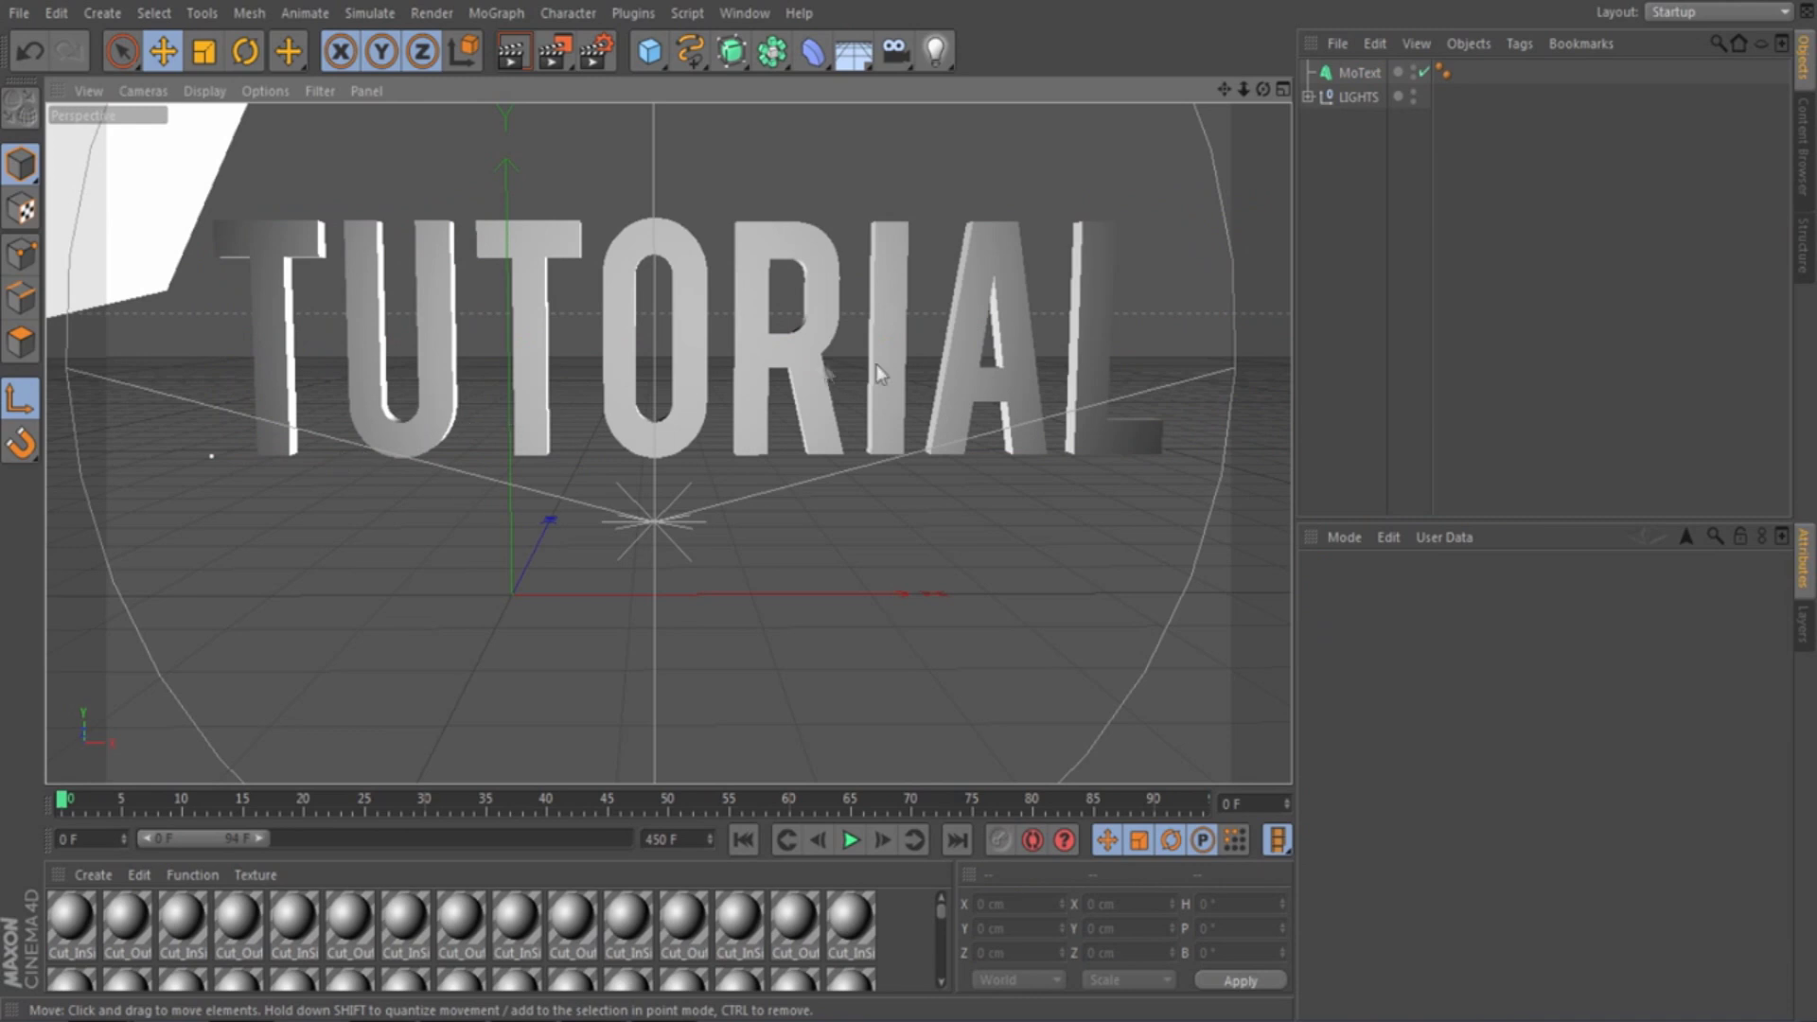
left_click(1359, 72)
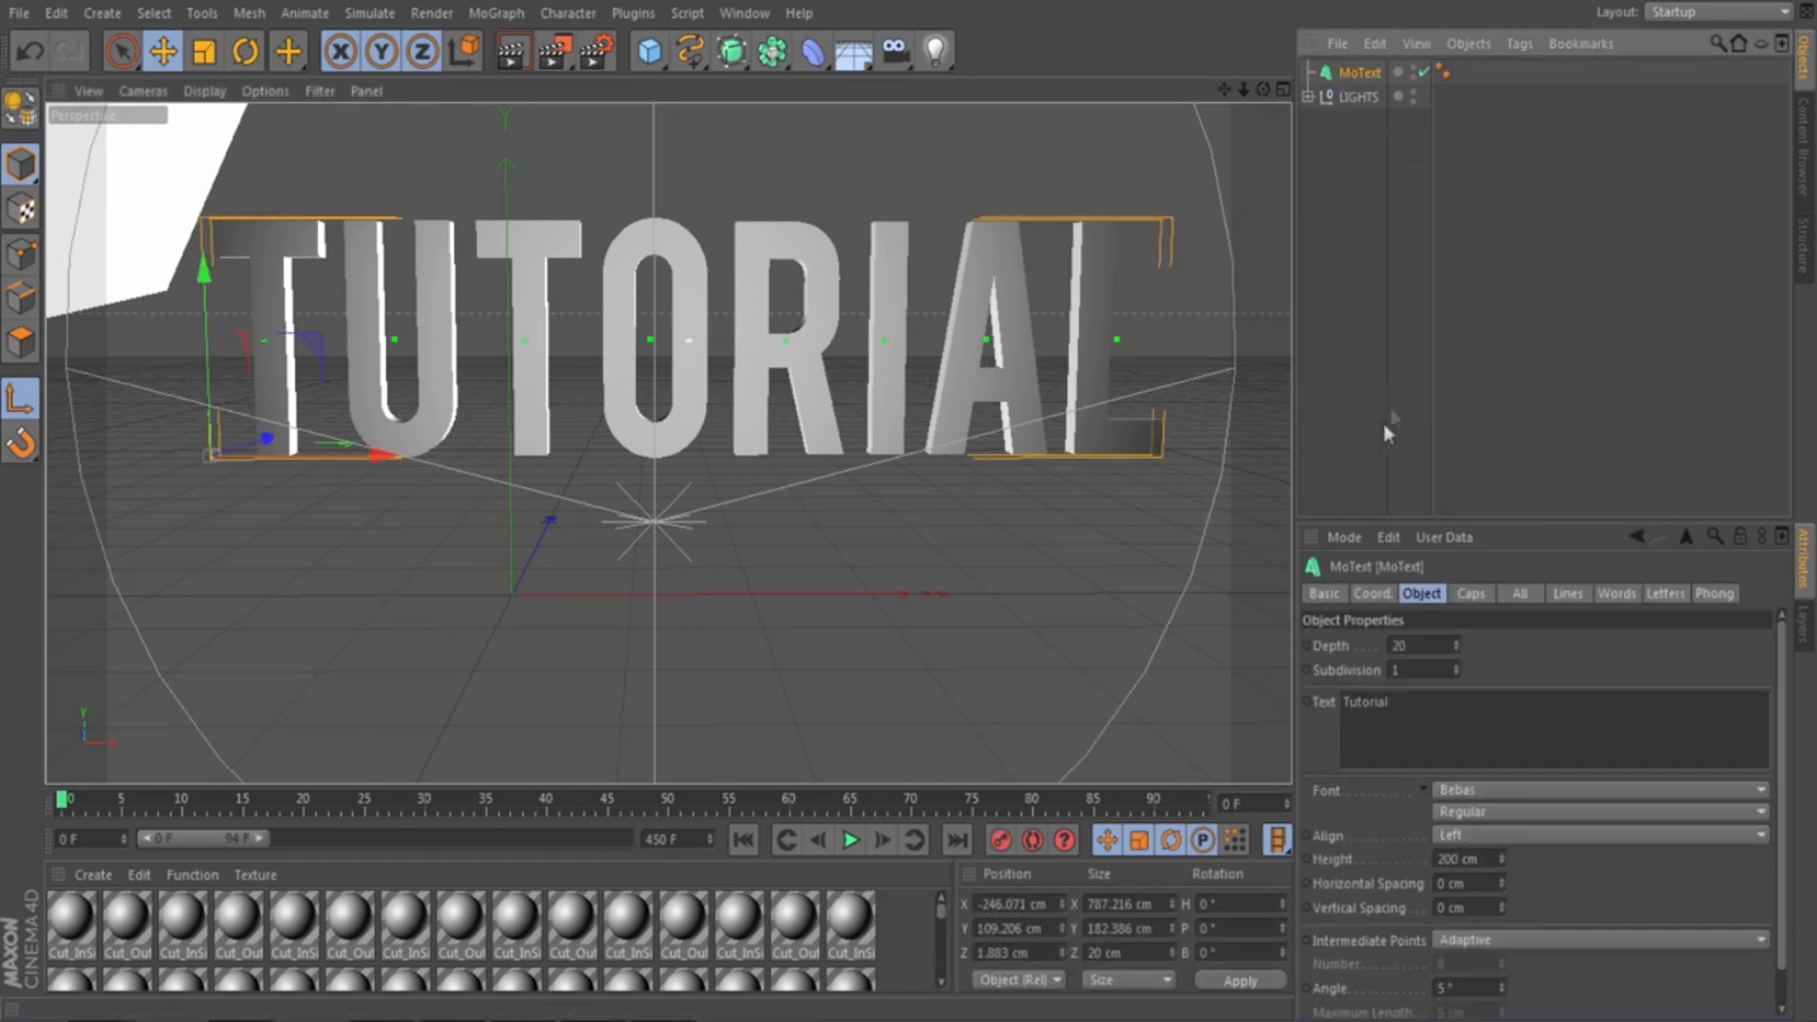
left_click(1419, 653)
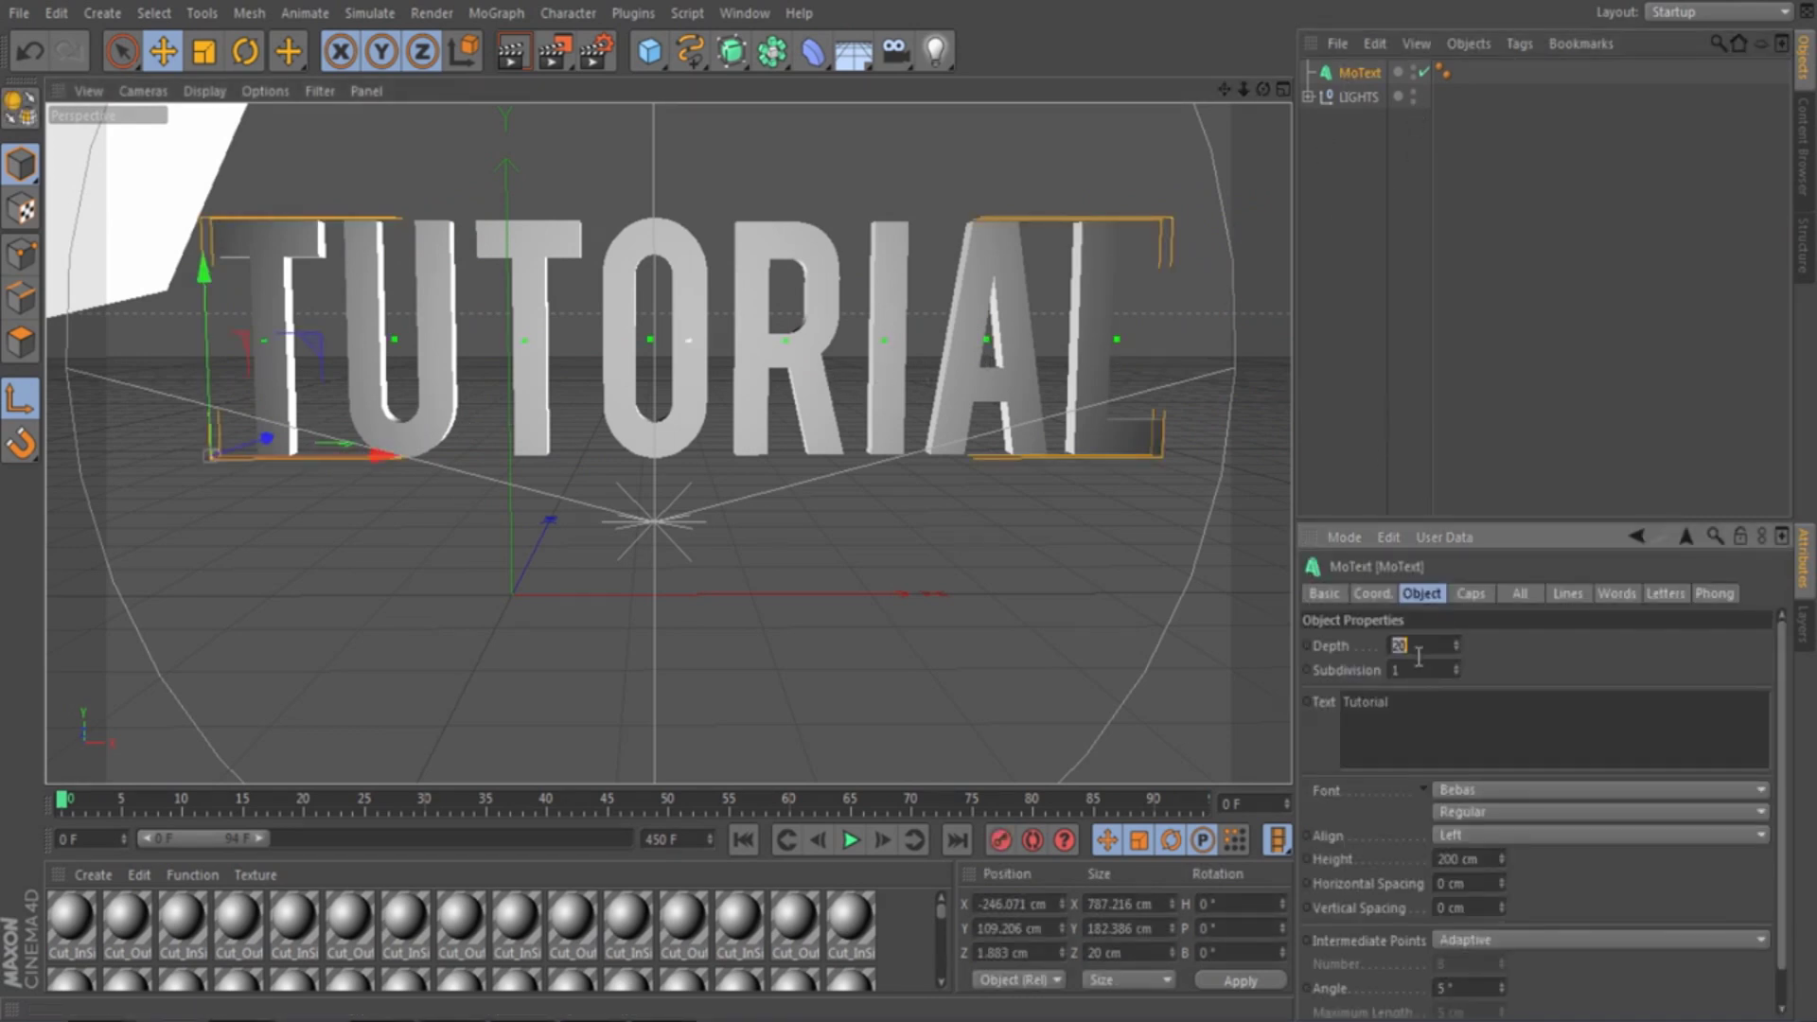
key("Return")
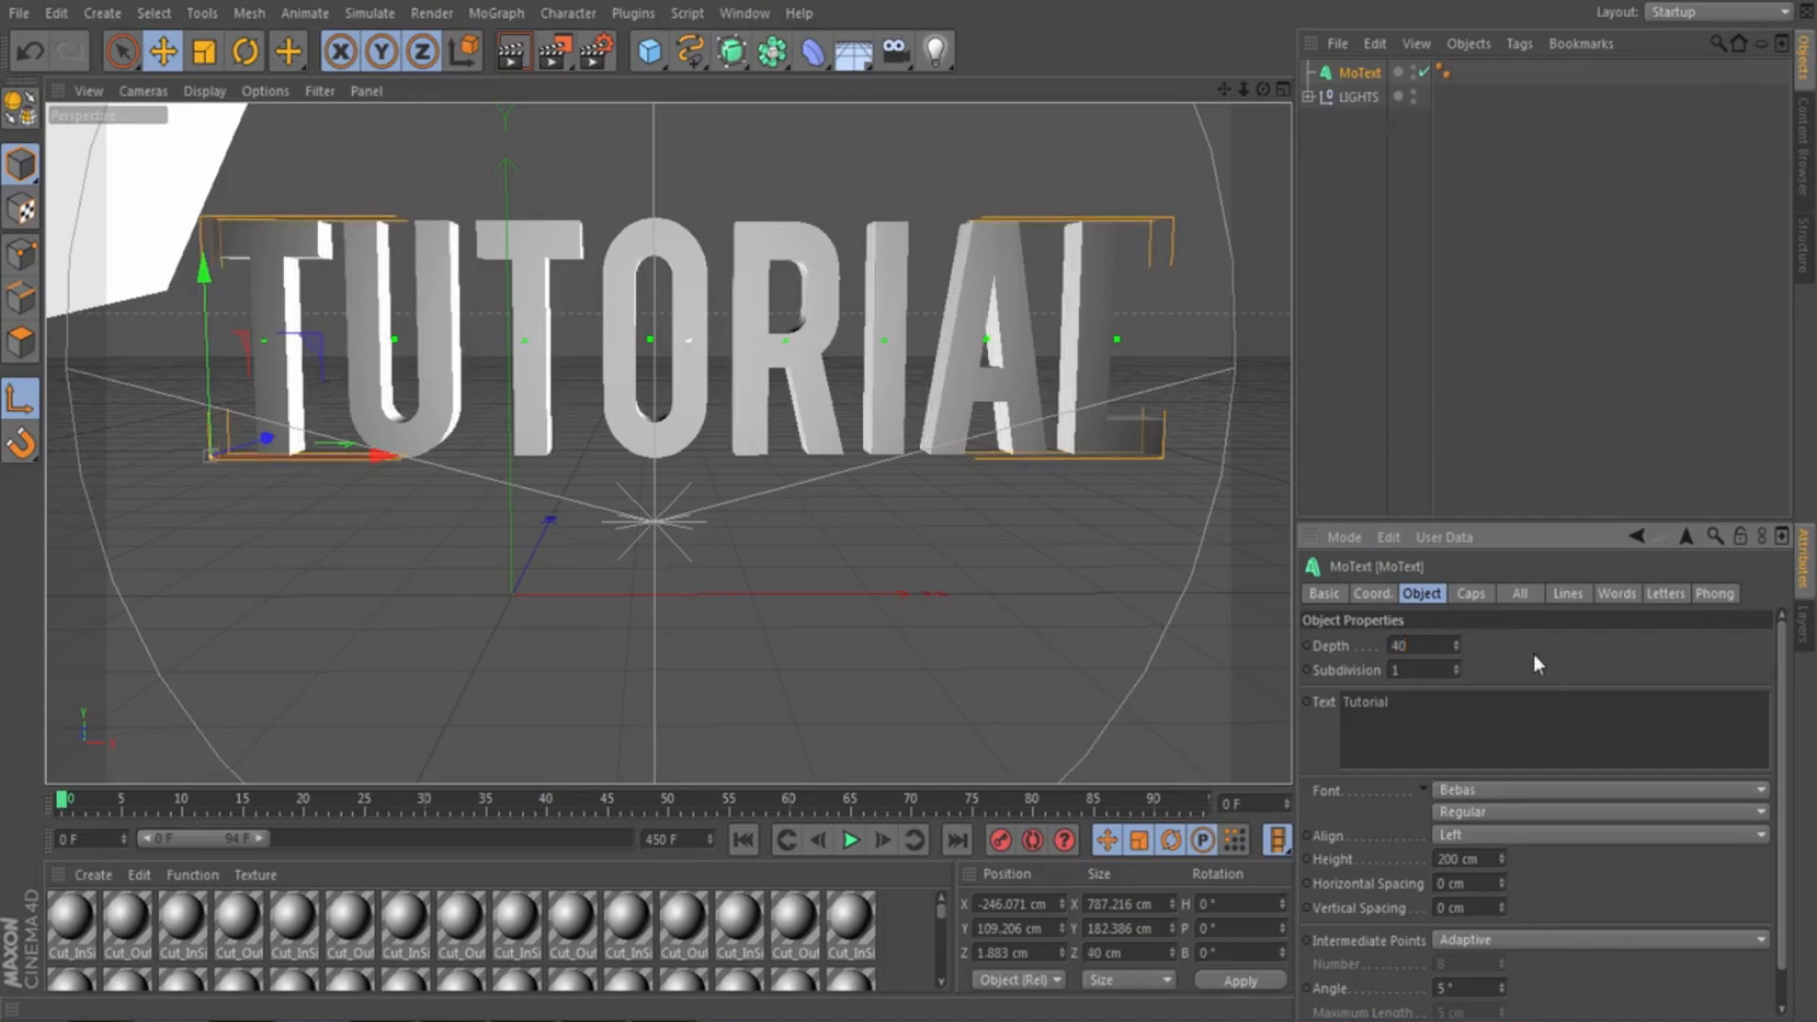
left_click_drag(382, 458, 358, 458)
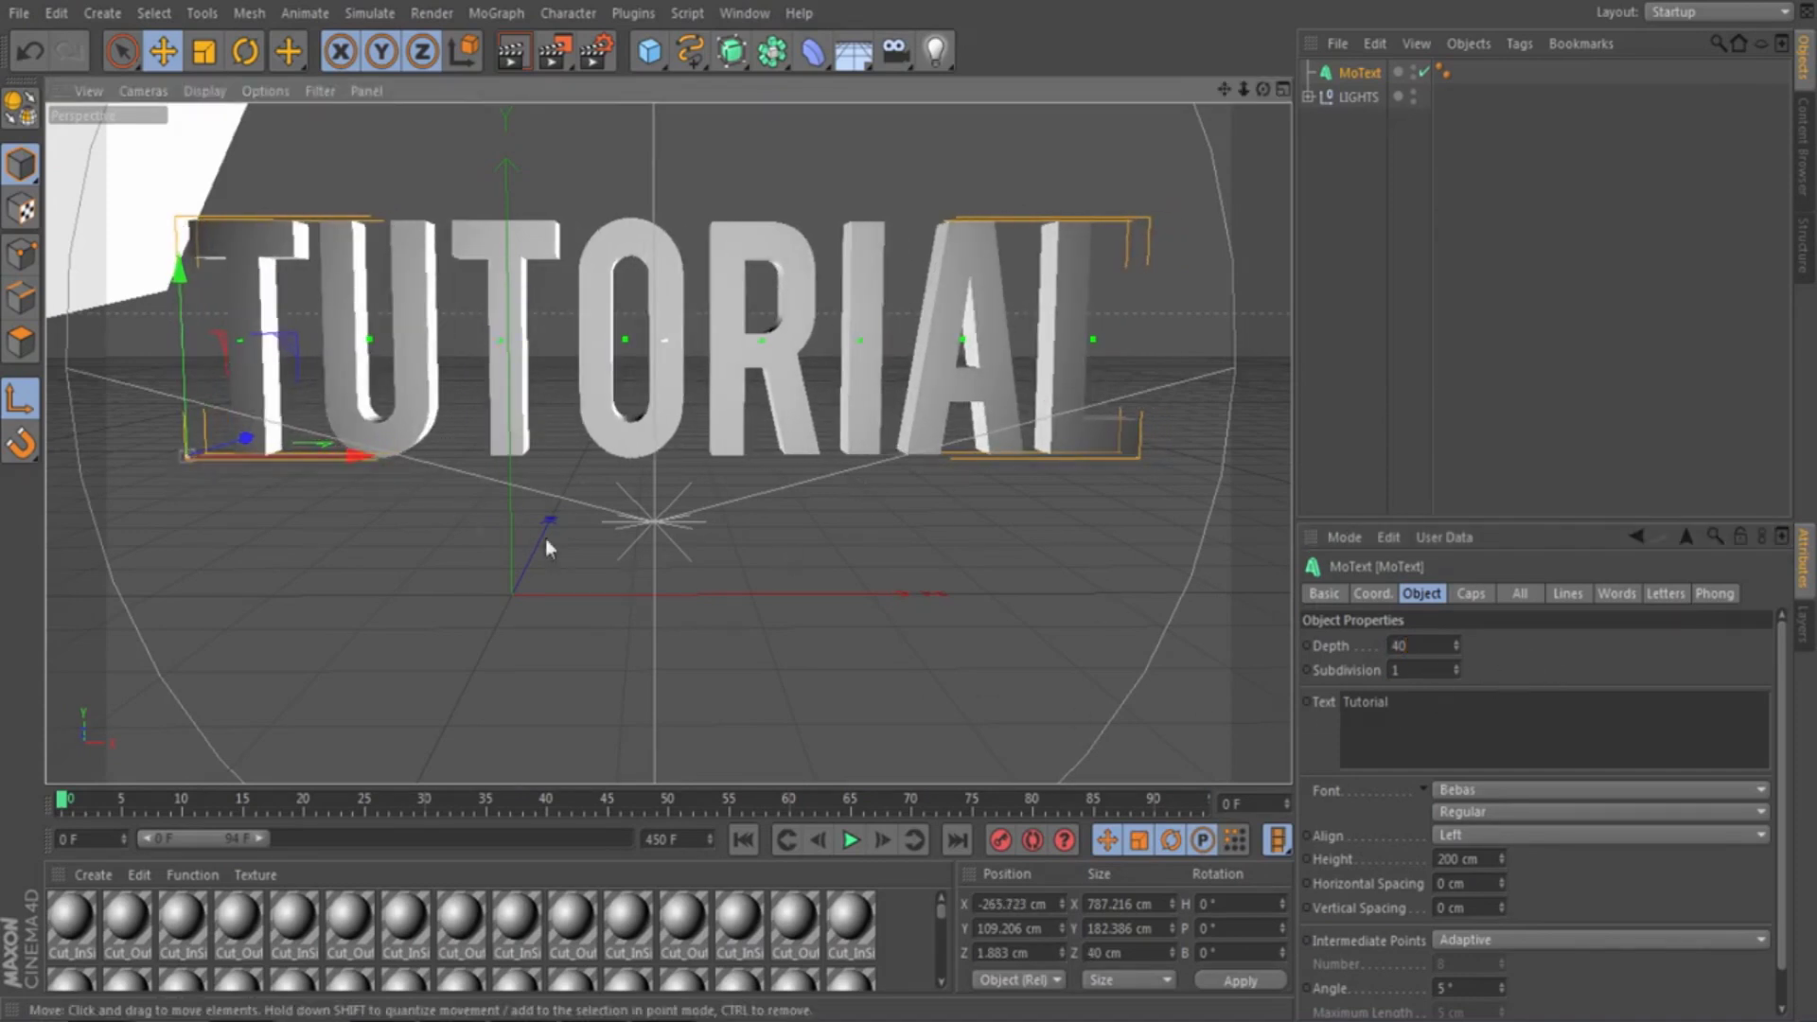
left_click_drag(365, 458, 371, 458)
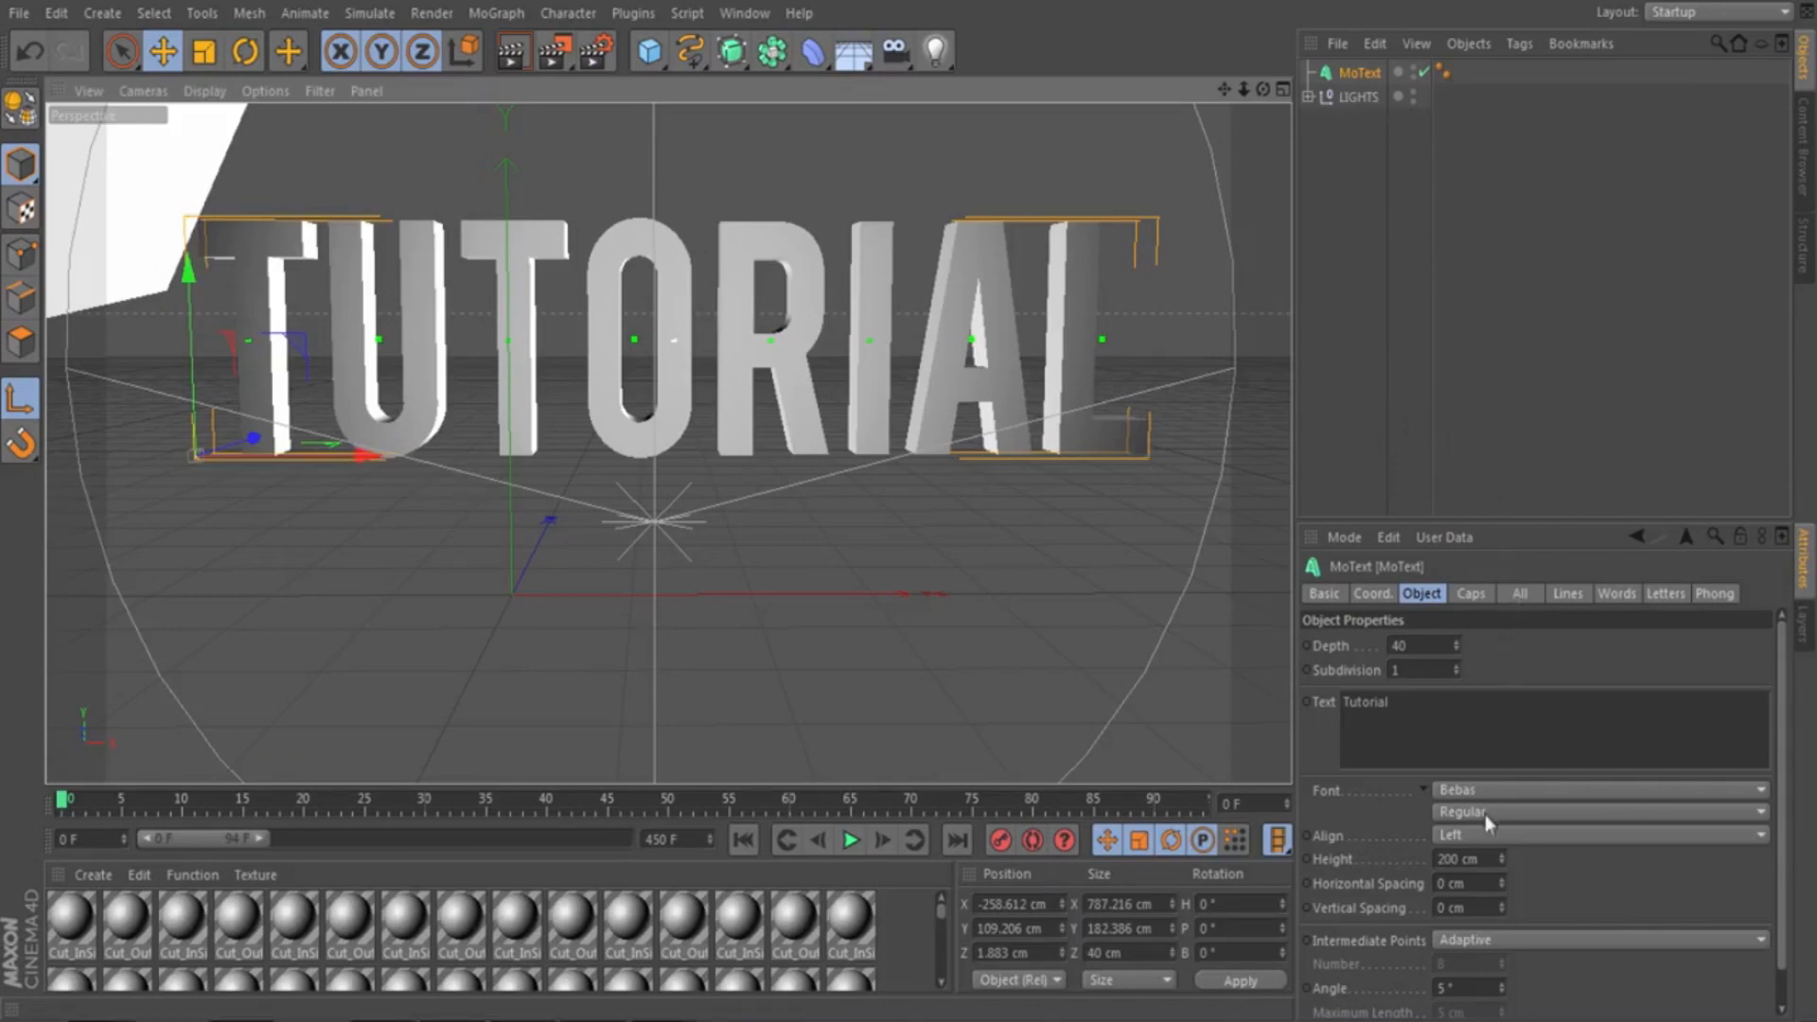
Give the text Fillet Caps at start and end with a 3 cm radius
left_click(1471, 594)
left_click(1469, 644)
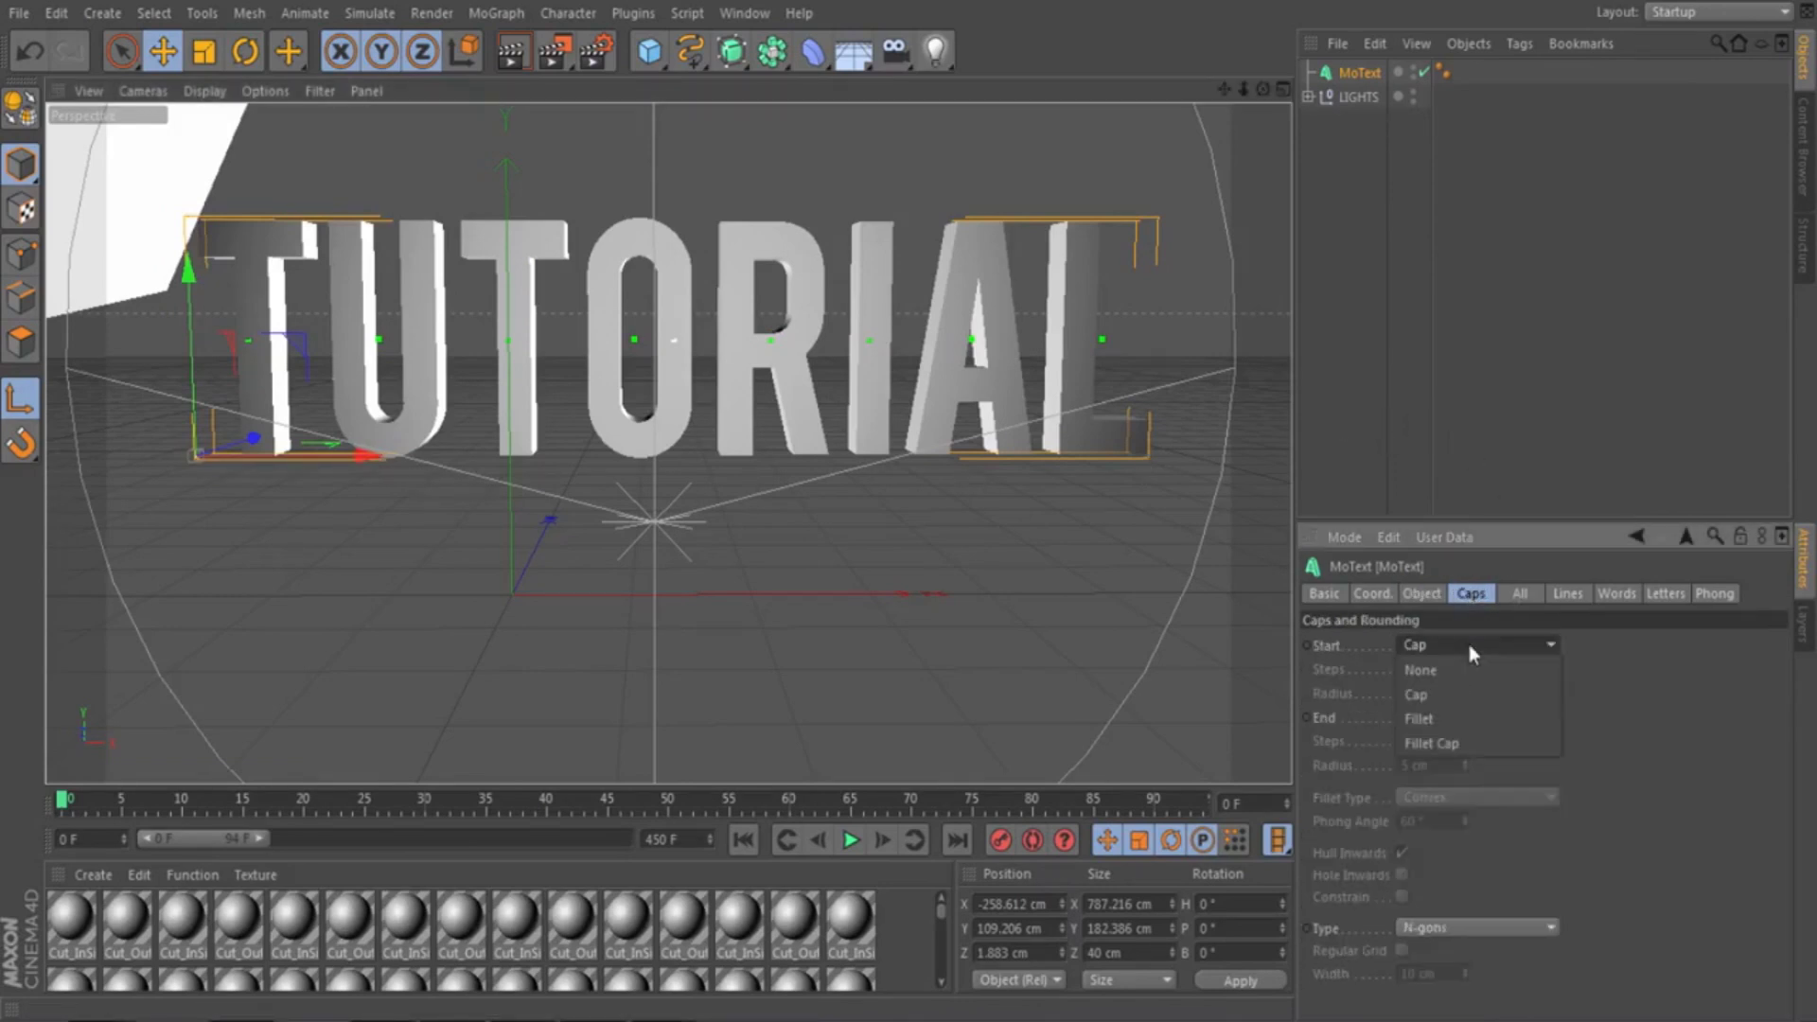
left_click(1451, 741)
left_click(1458, 717)
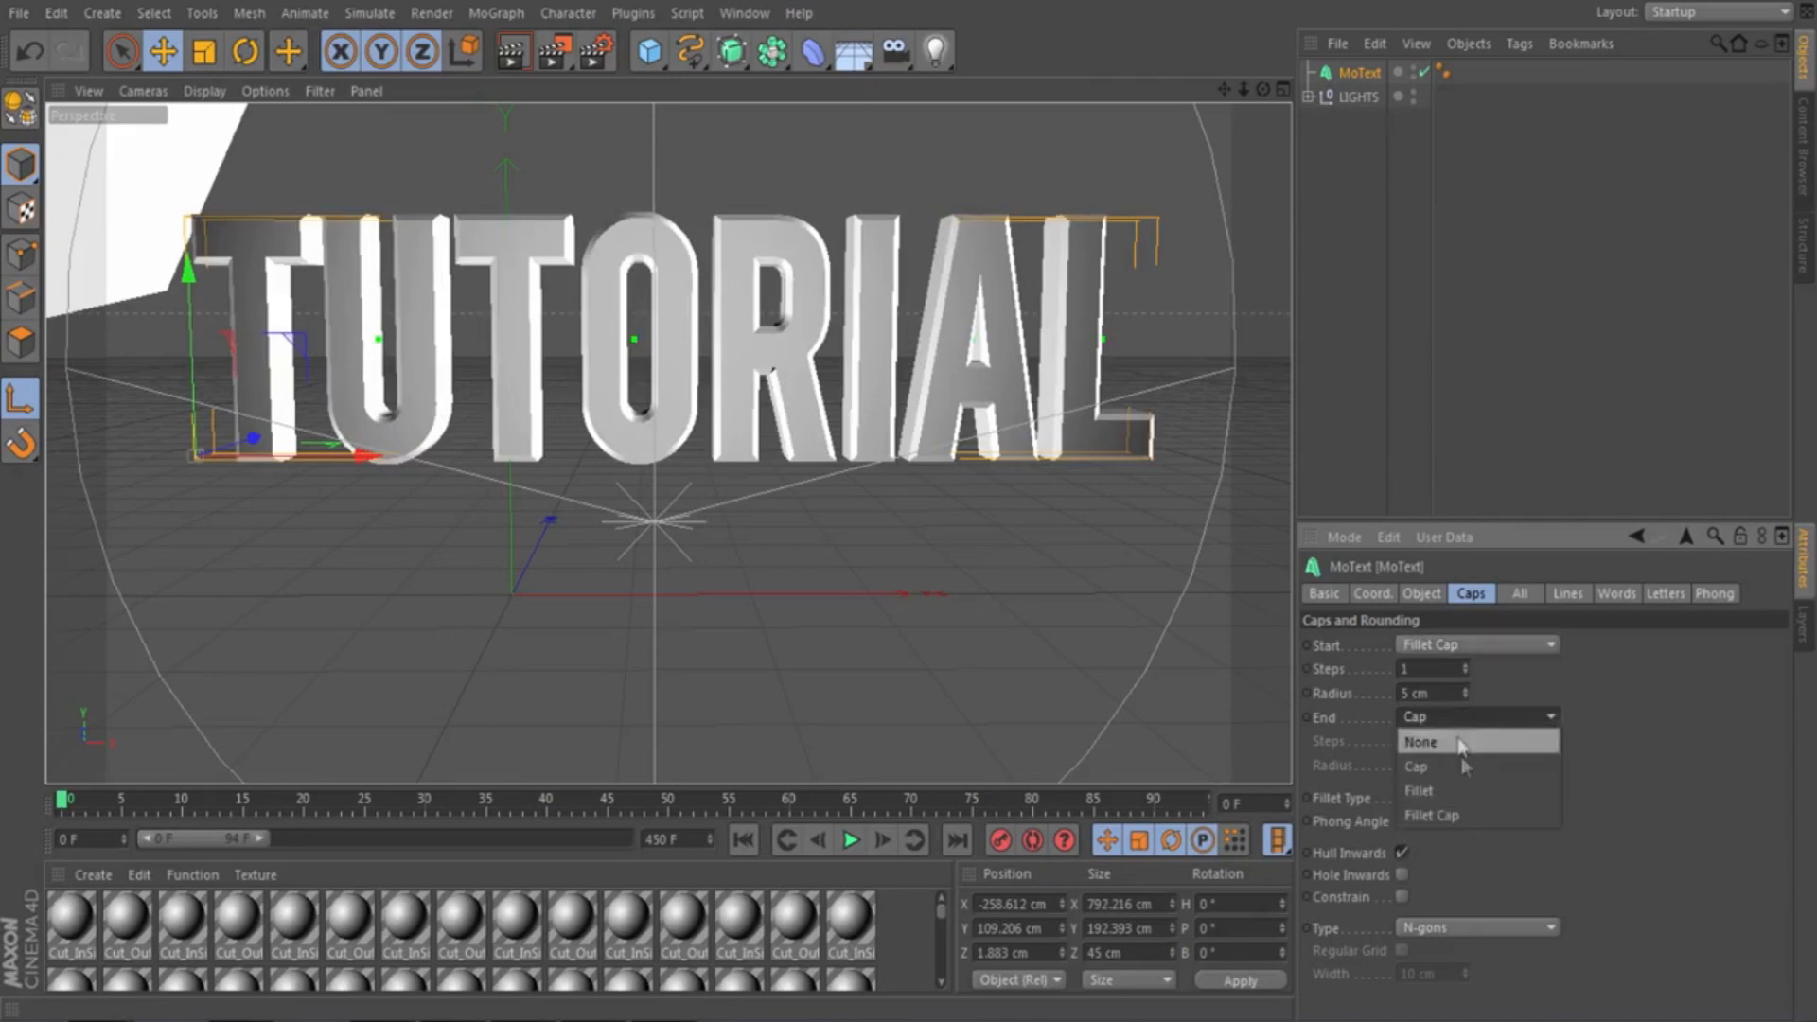
left_click(1452, 810)
left_click(1420, 694)
double_click(1420, 694)
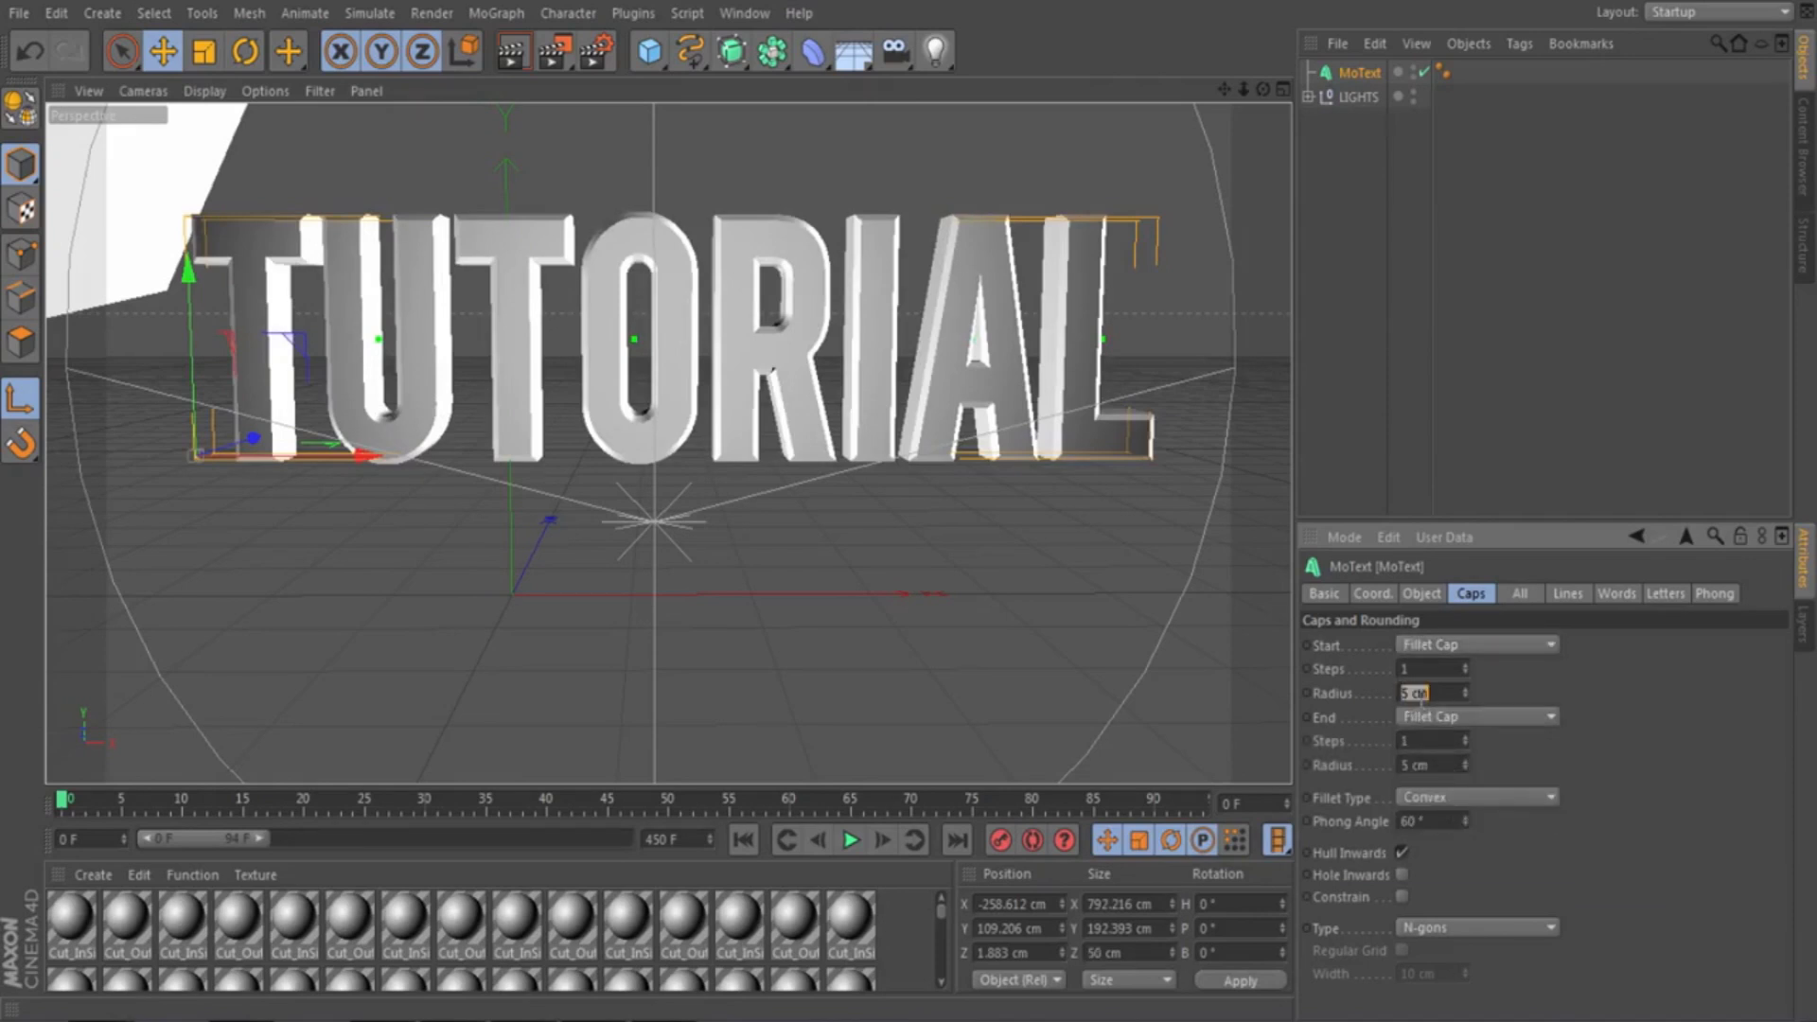
type("2")
double_click(1423, 765)
type("2")
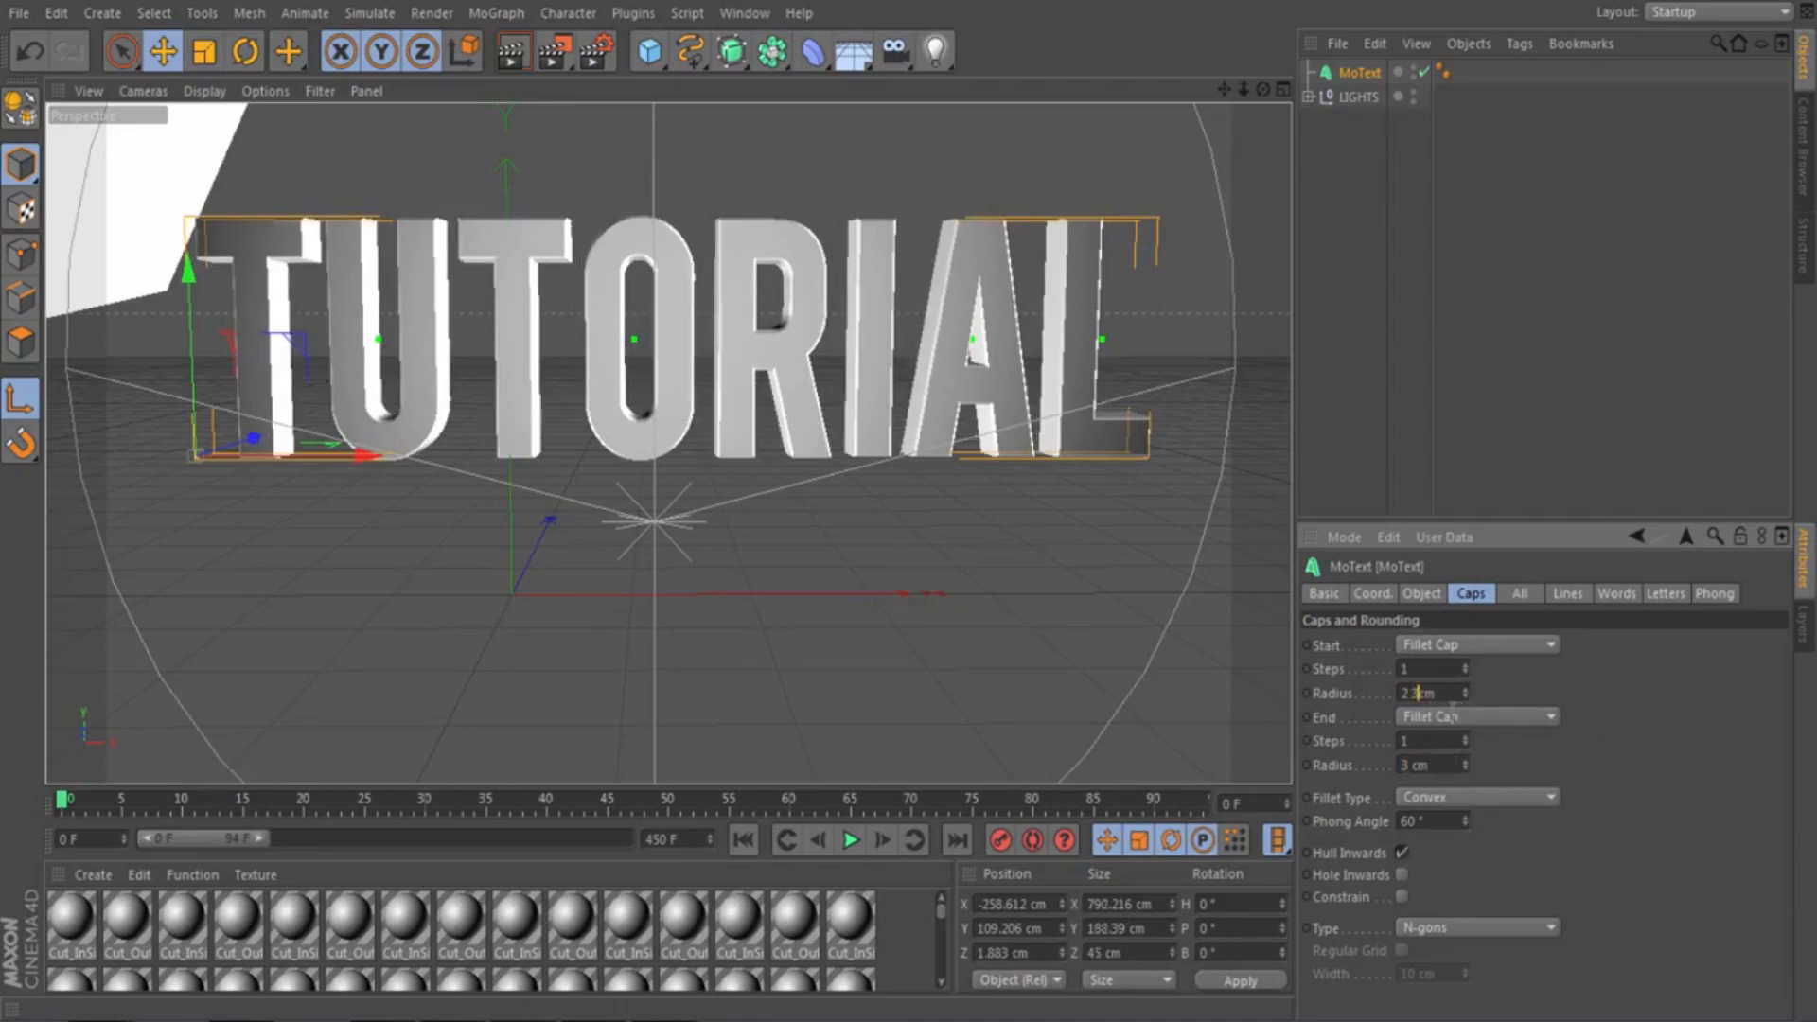
type("3")
key("Return")
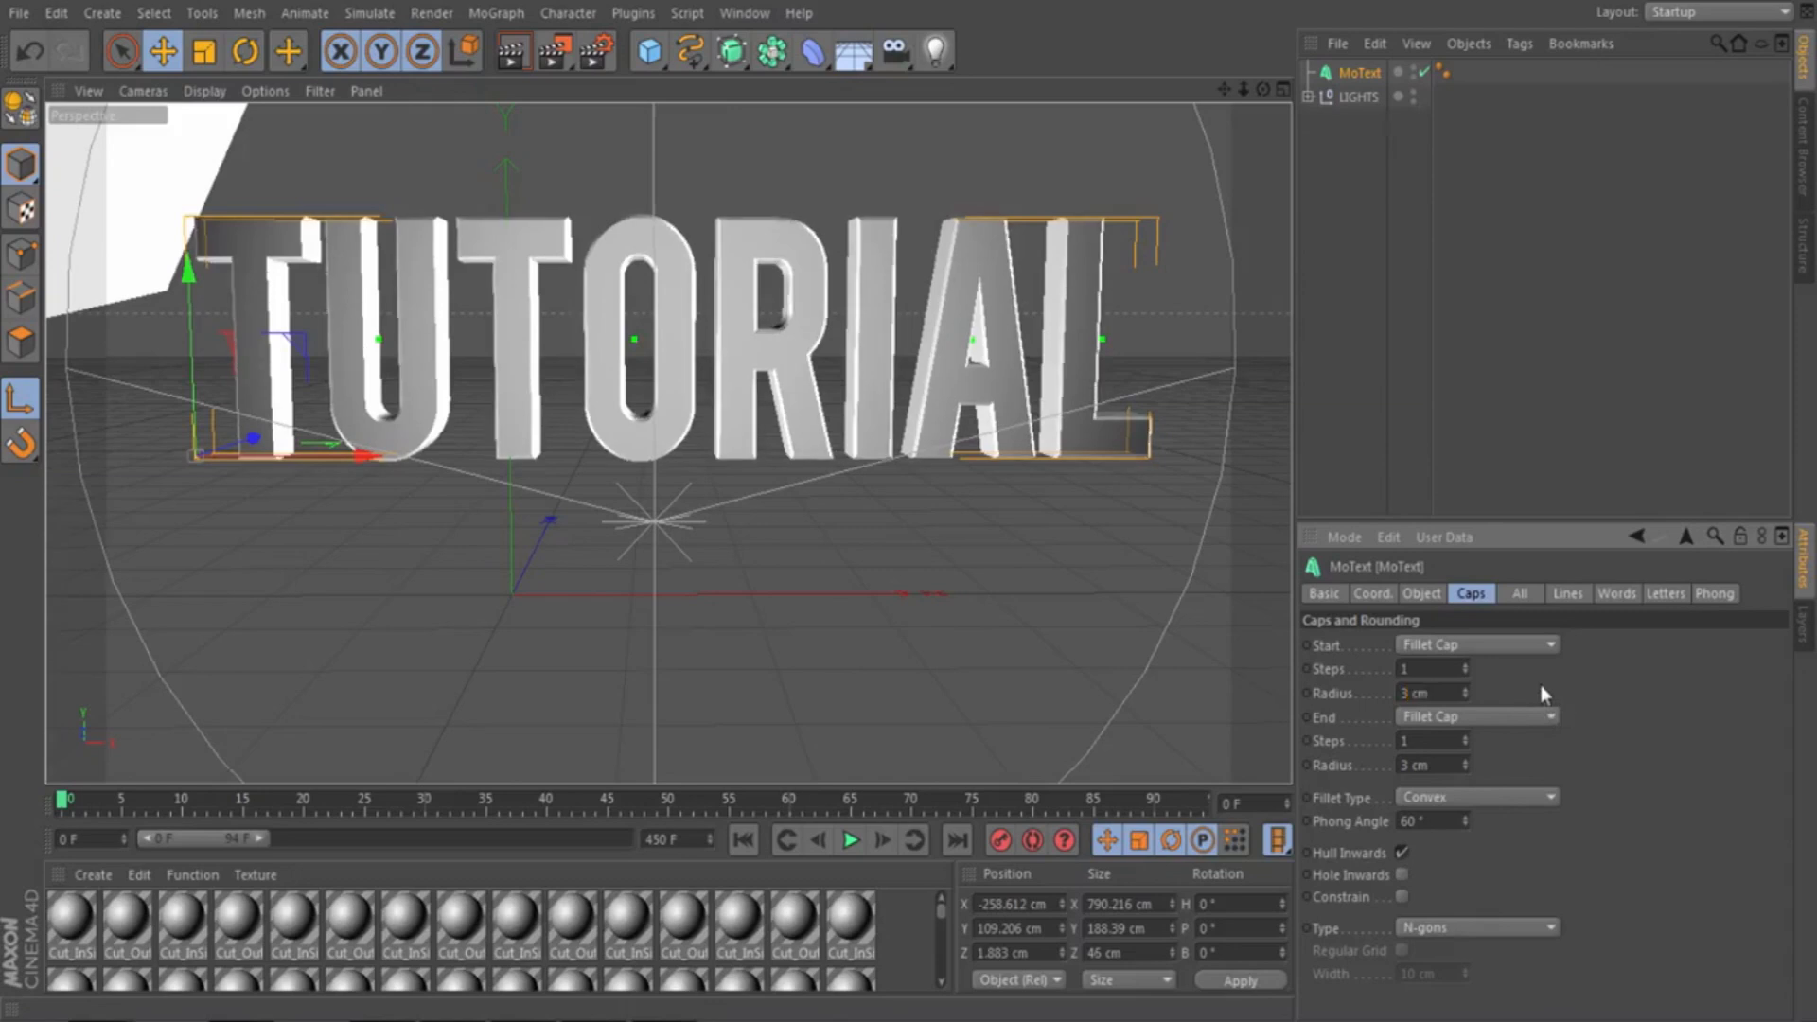
Render a test preview of the rounded text, then reselect the MoText
left_click(511, 53)
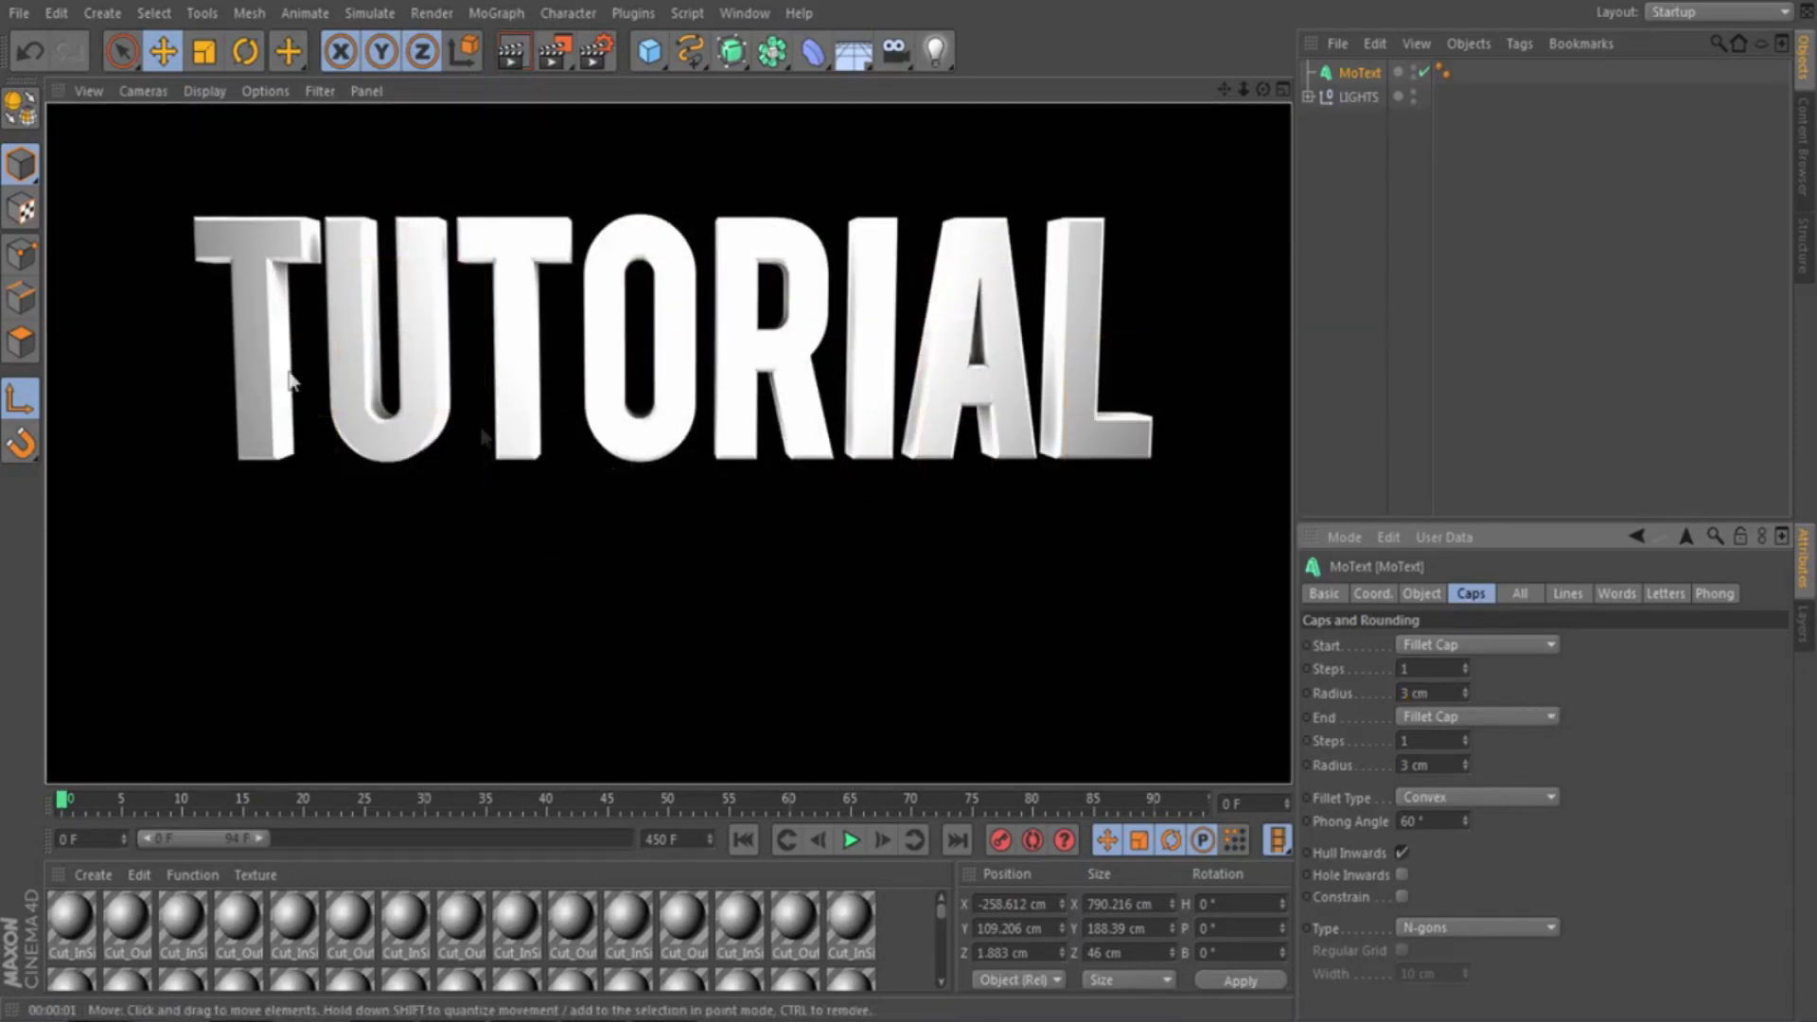
left_click(712, 560)
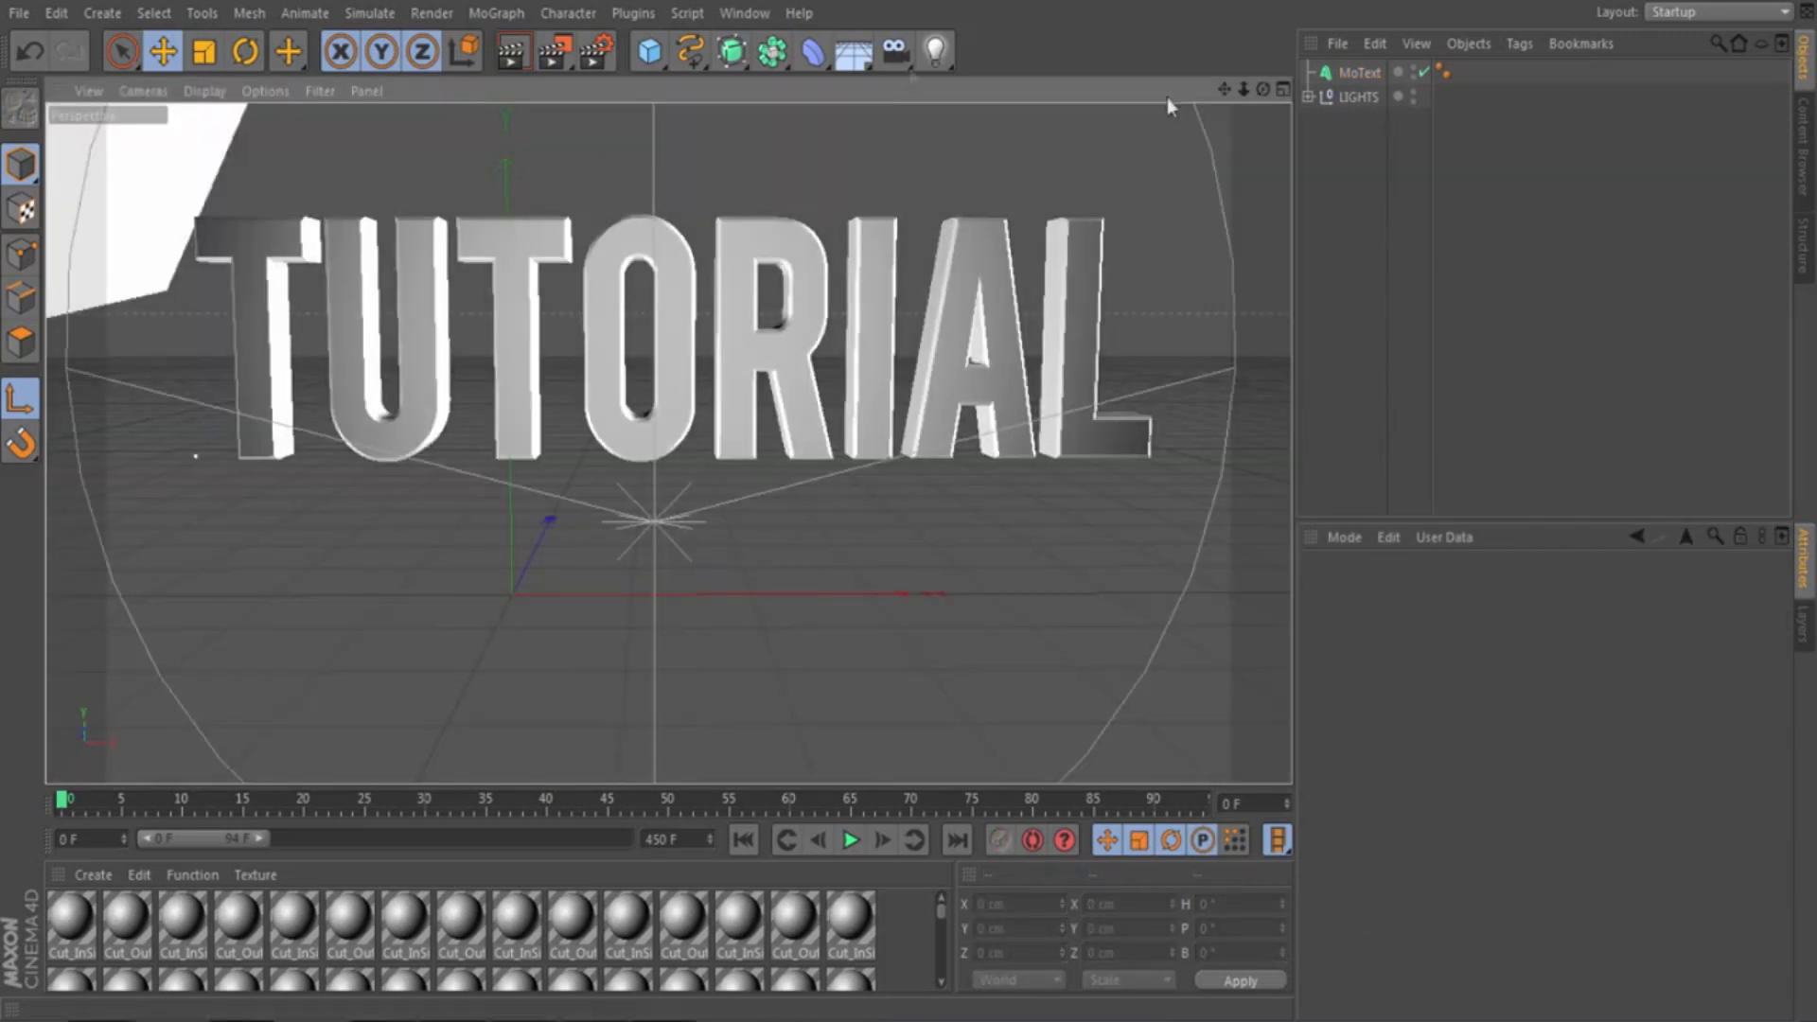
left_click(1367, 77)
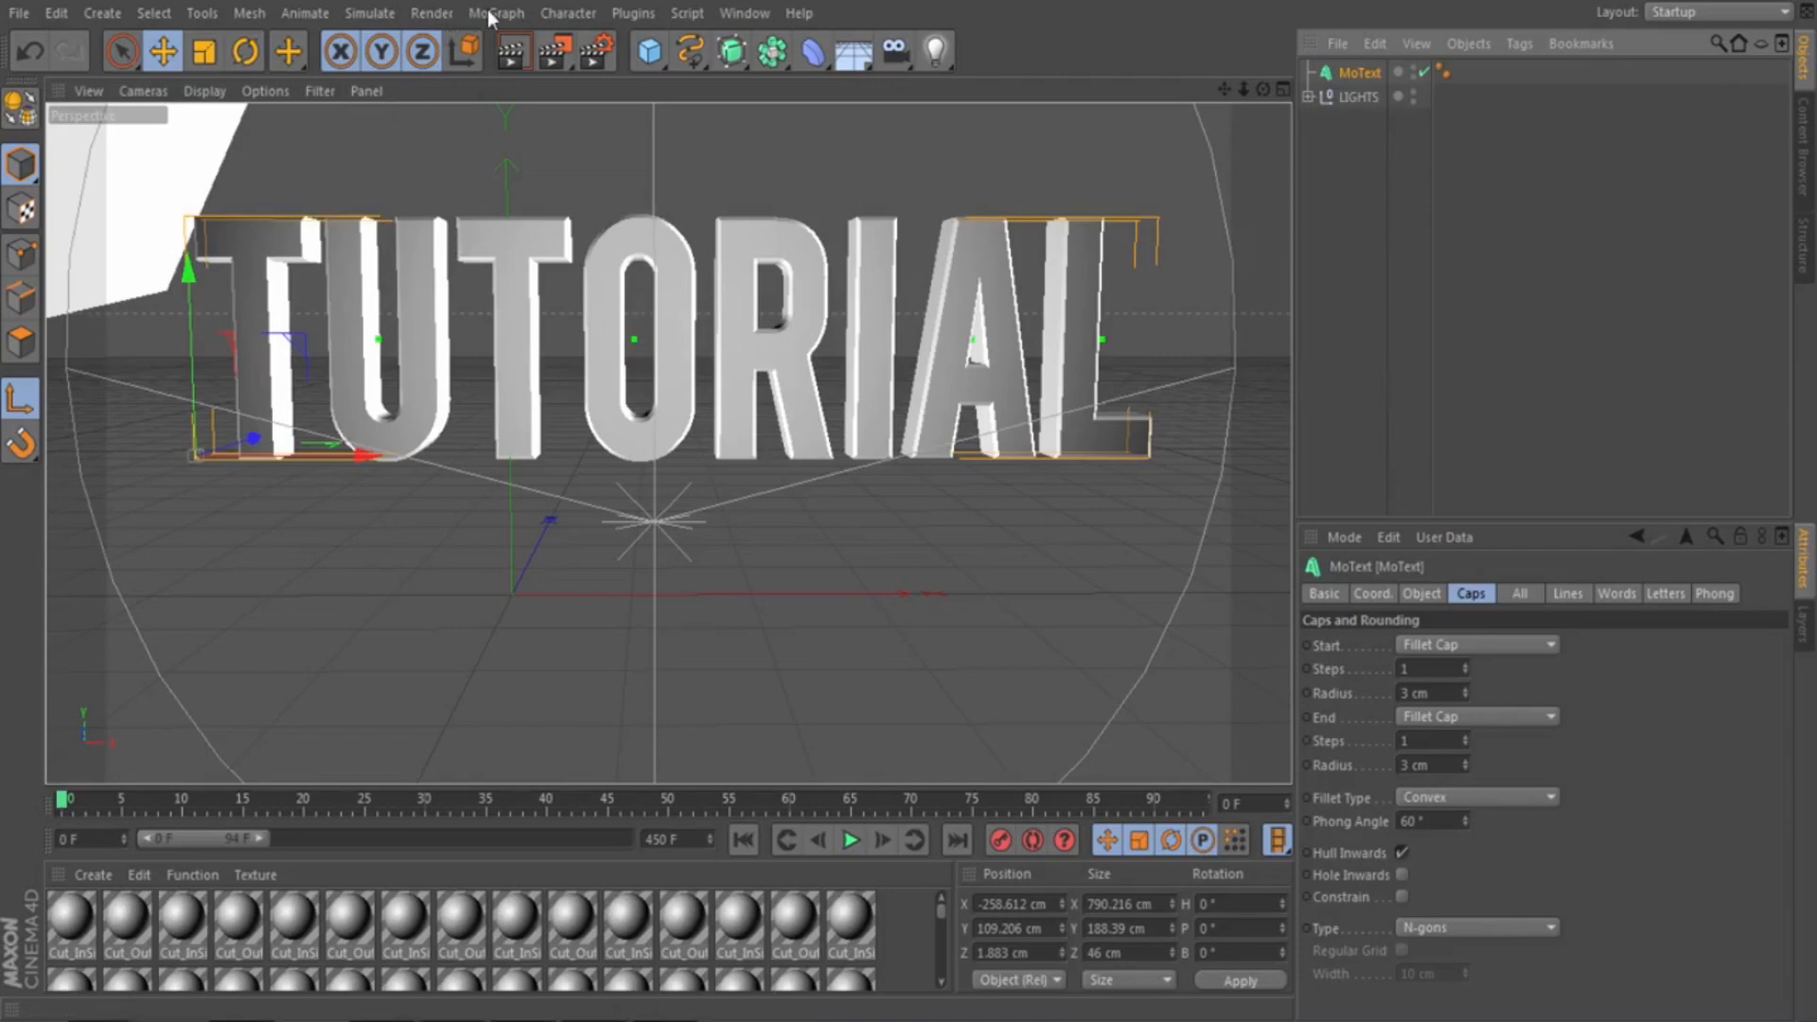
Shatter the TUTORIAL text into 30 pieces per letter with the Thrausi plugin
left_click(640, 13)
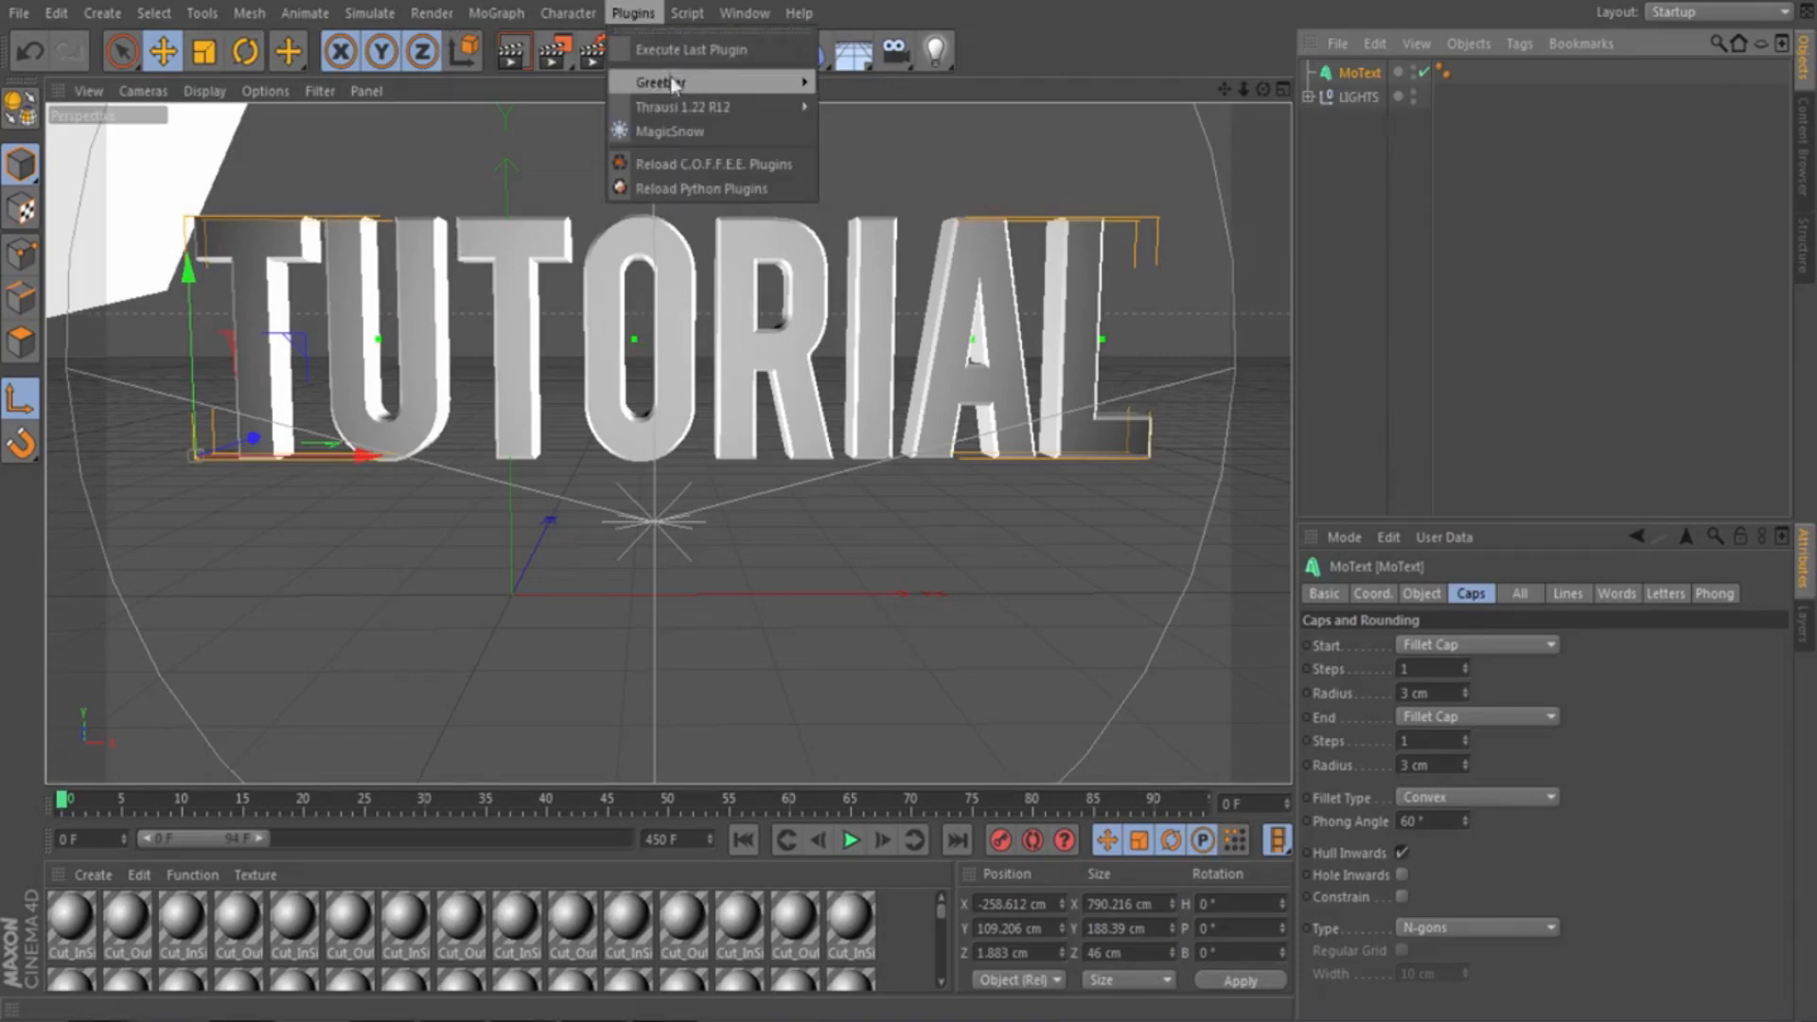
mouse_move(667, 106)
left_click(843, 116)
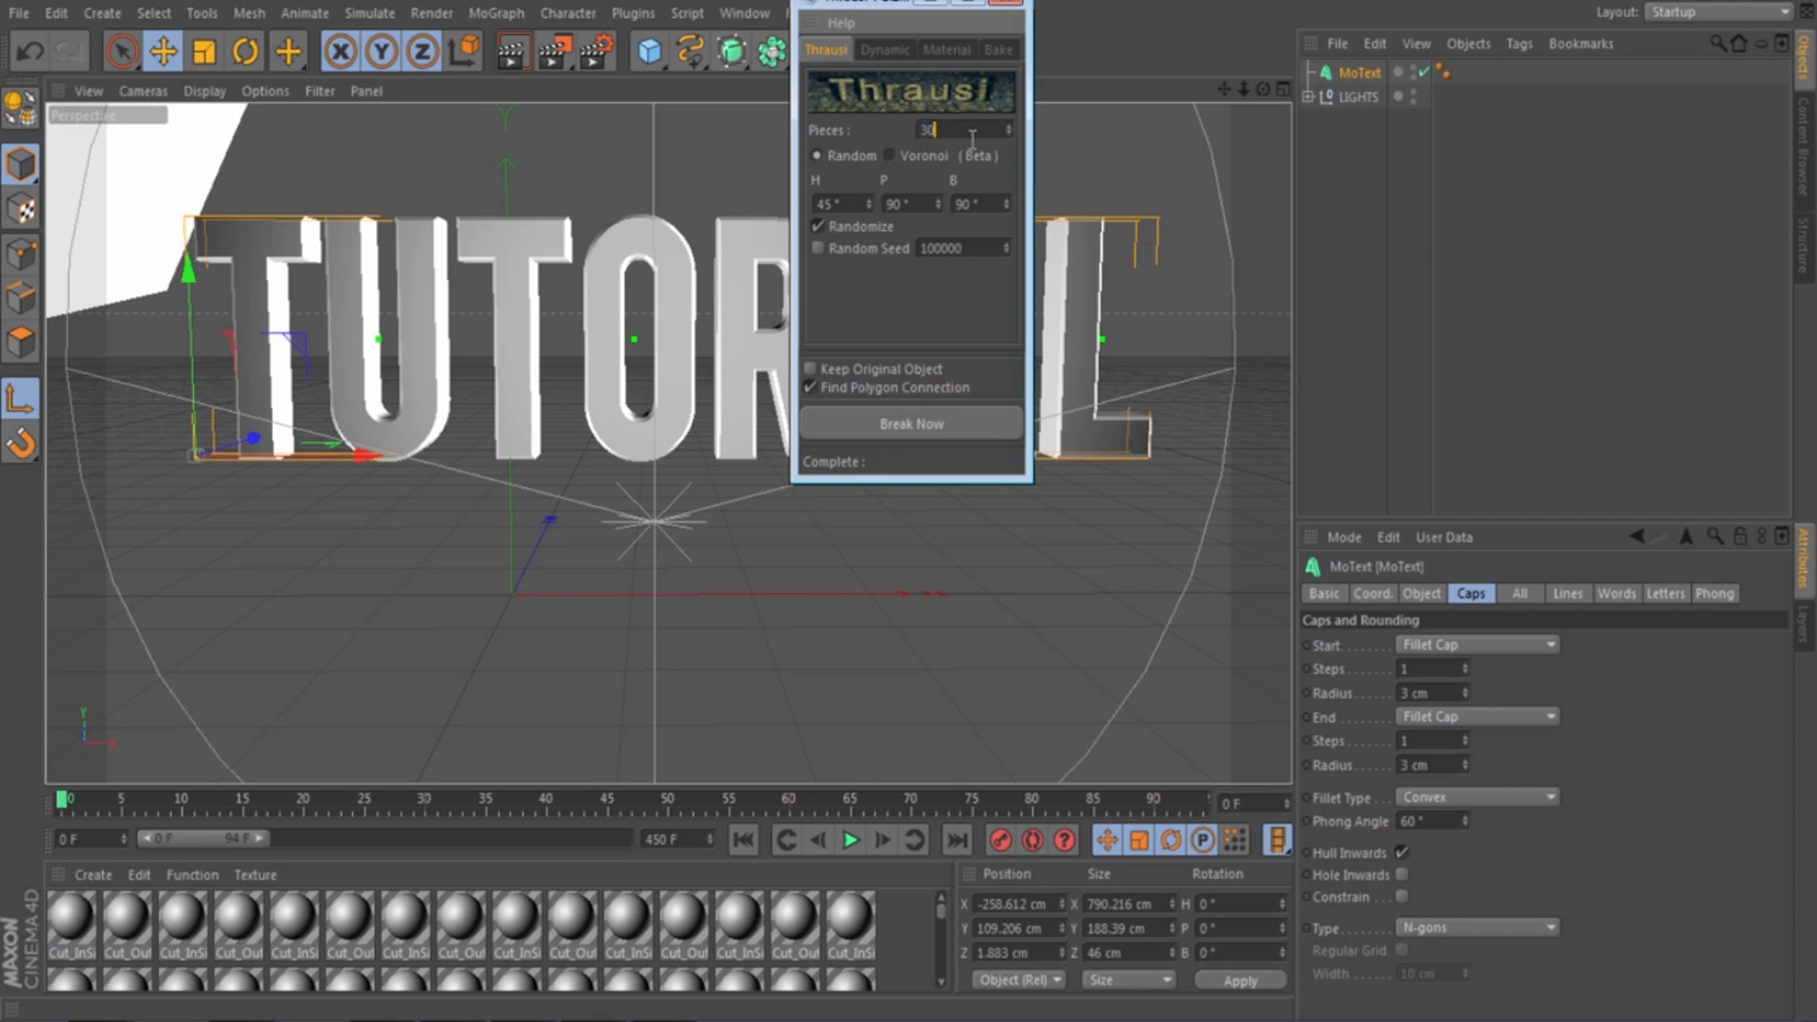
left_click(940, 426)
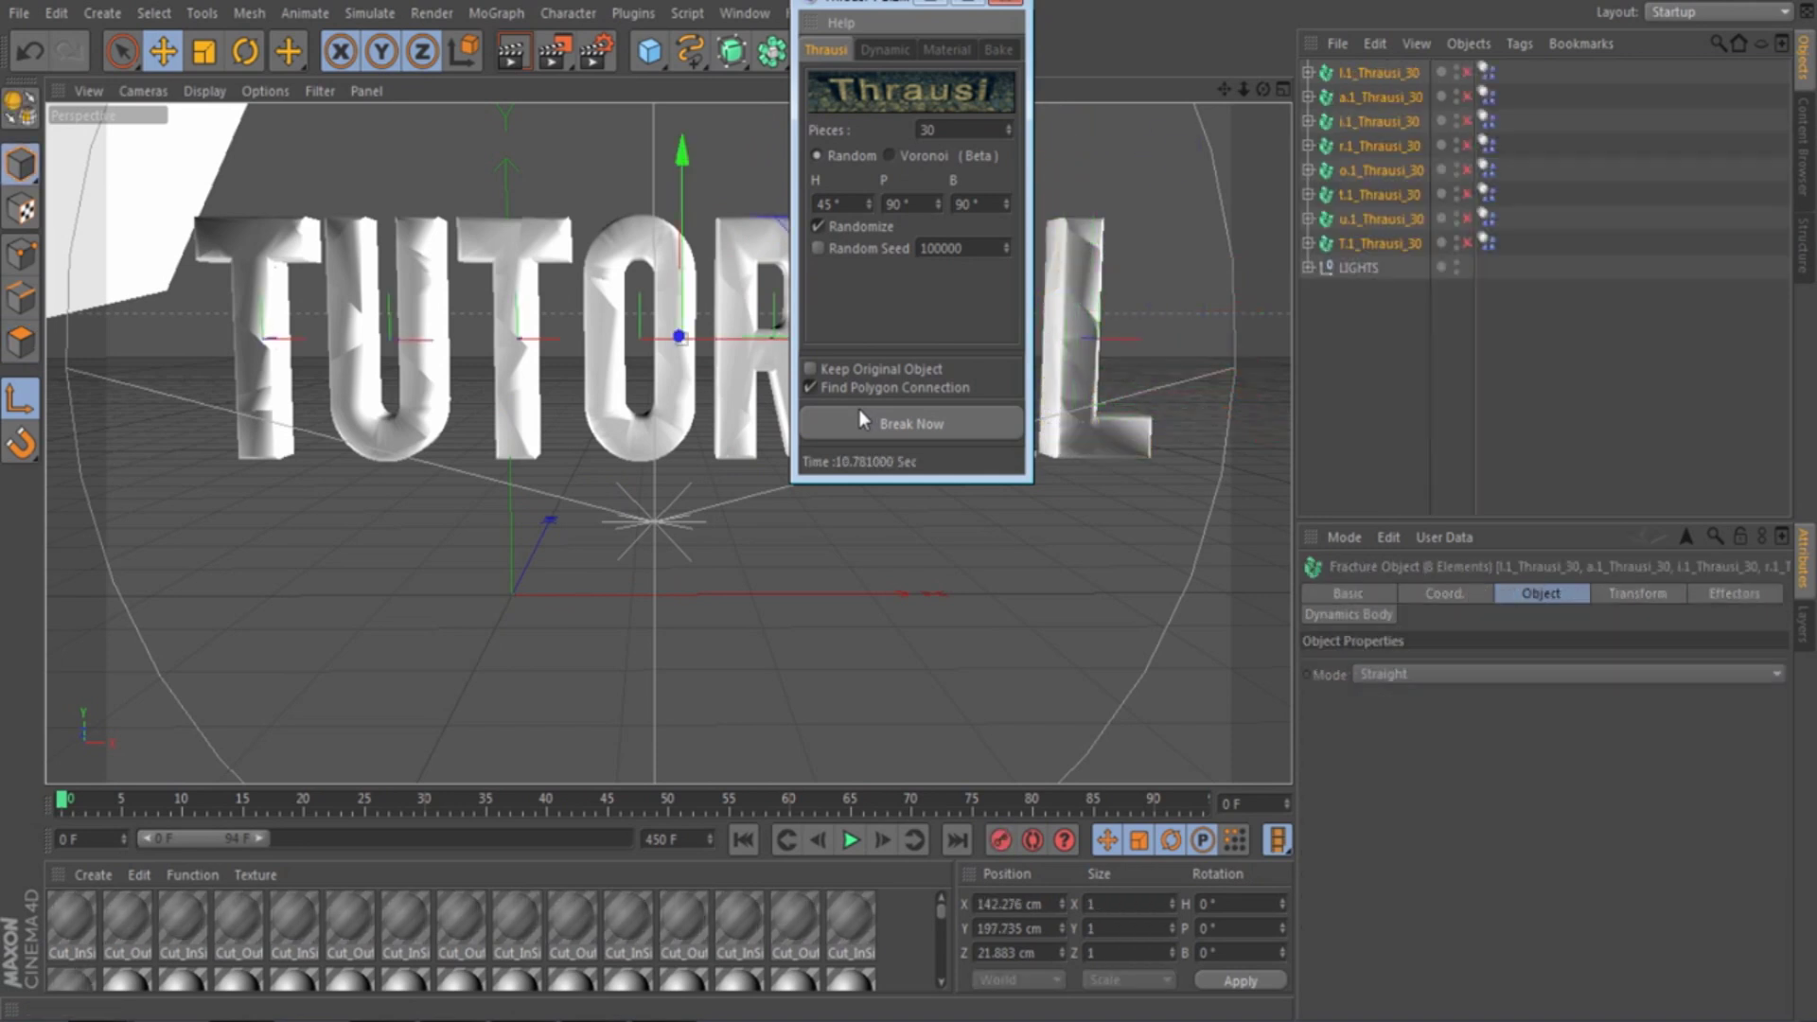
left_click(1006, 1)
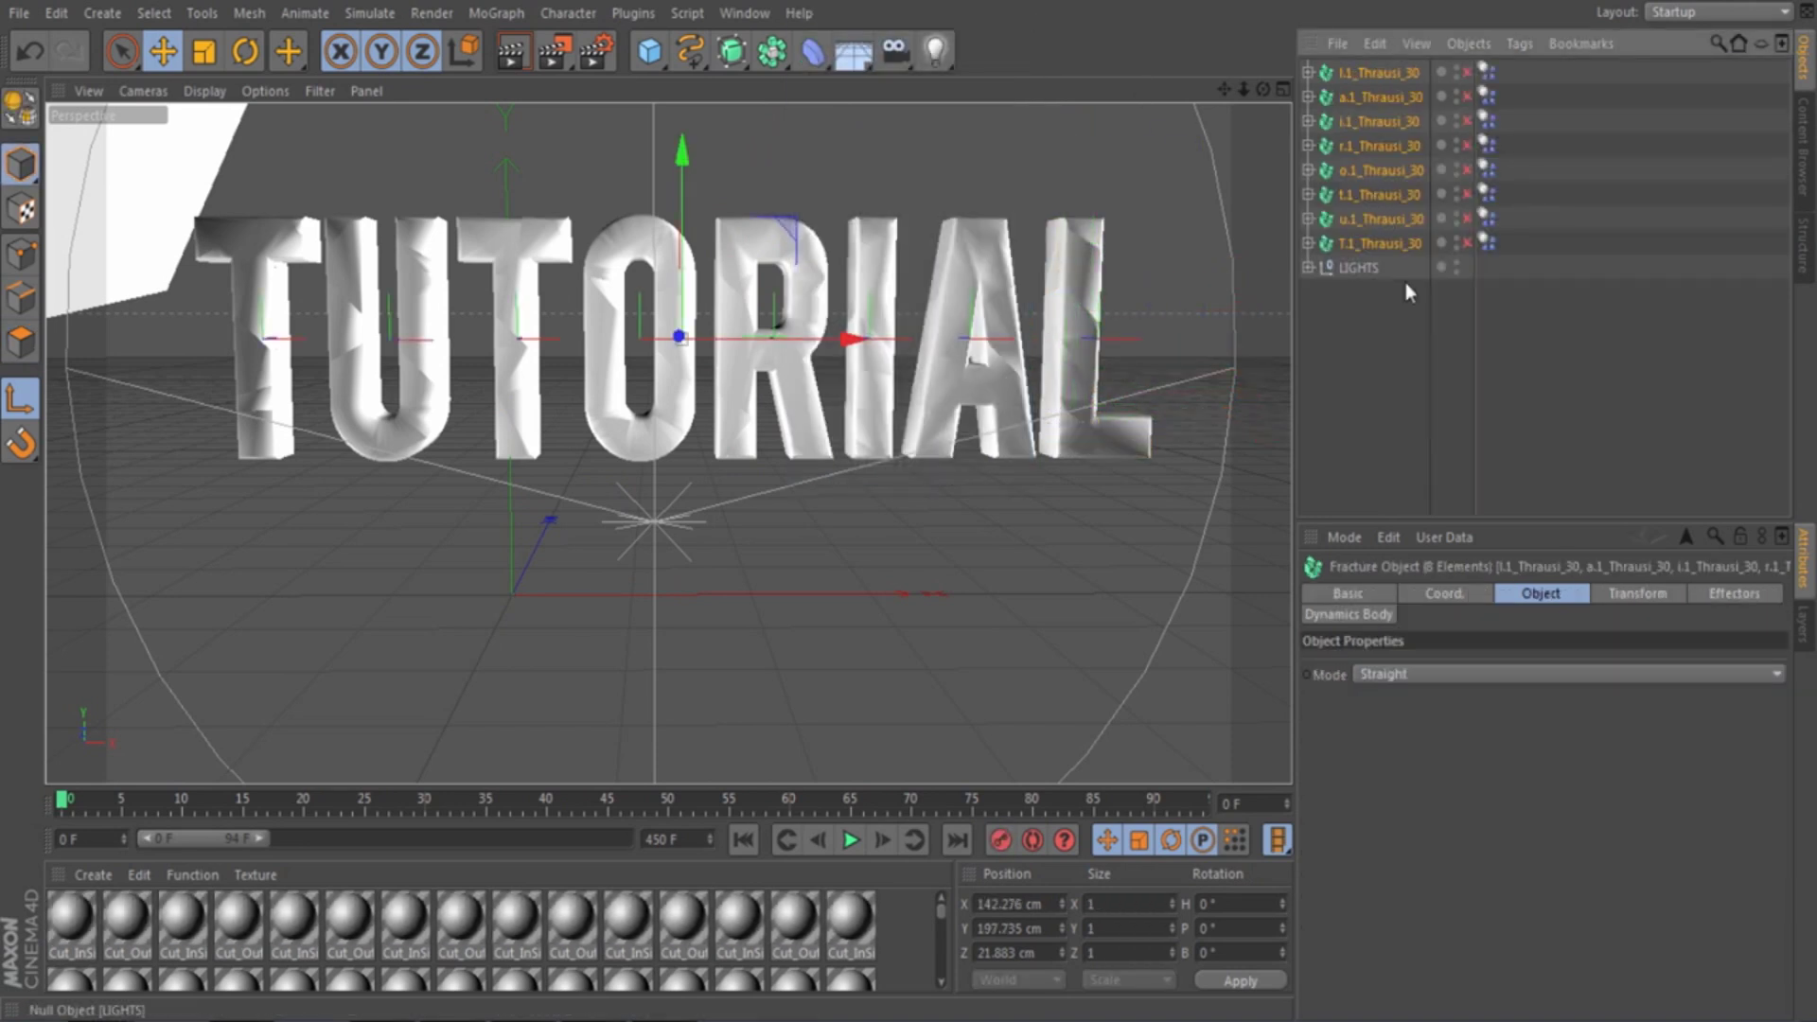
left_click(514, 13)
Add a Random effector and nest all eight Thrausi letter objects under it, re-enabling them
mouse_move(566, 50)
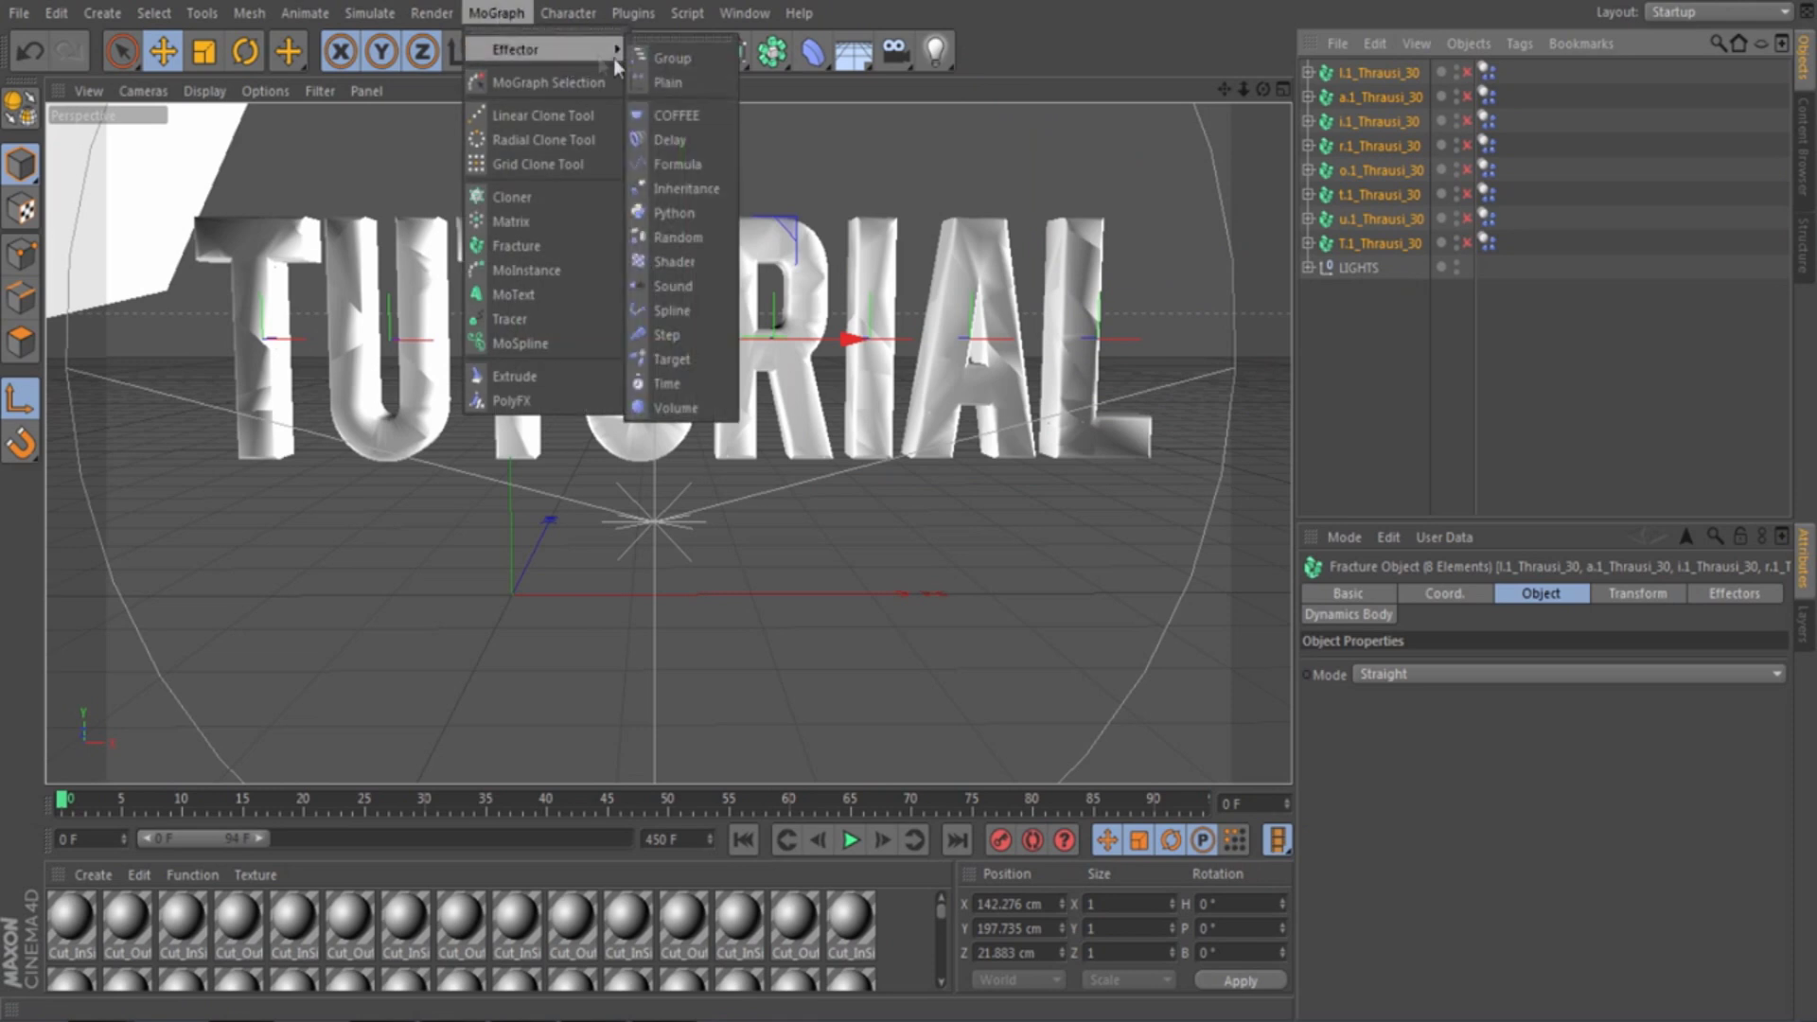
left_click(678, 236)
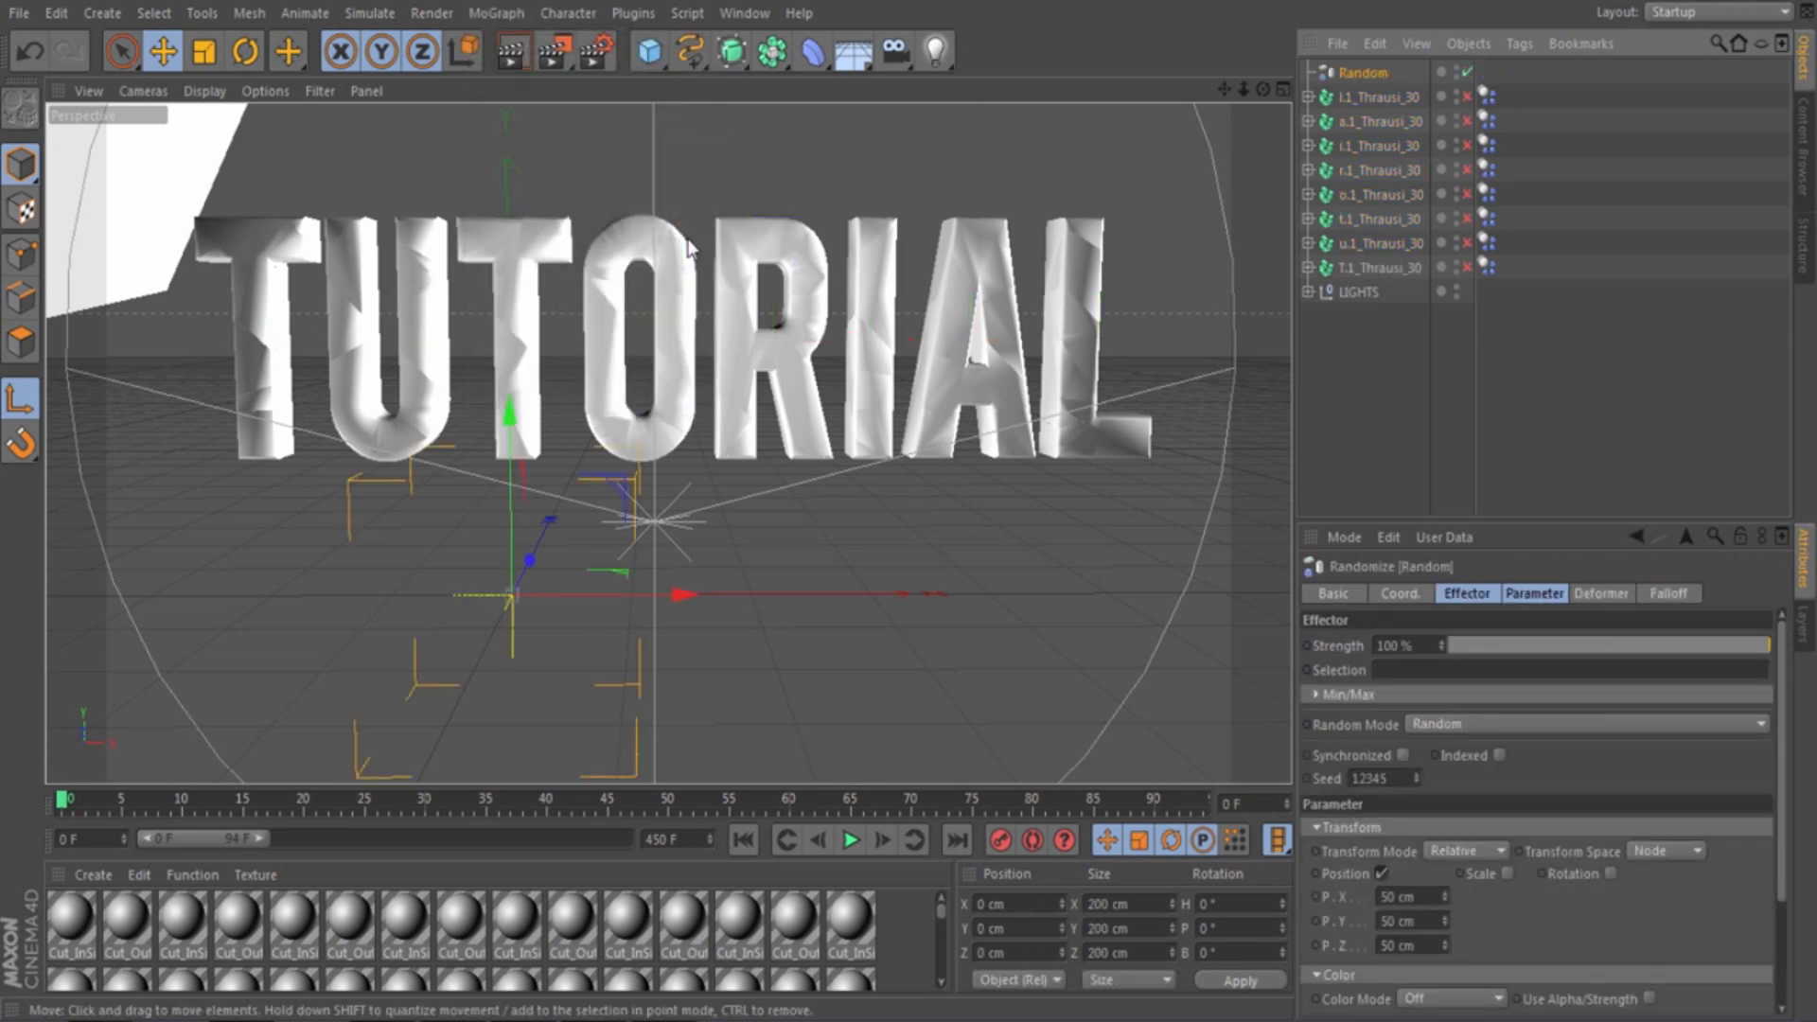
left_click(1392, 99)
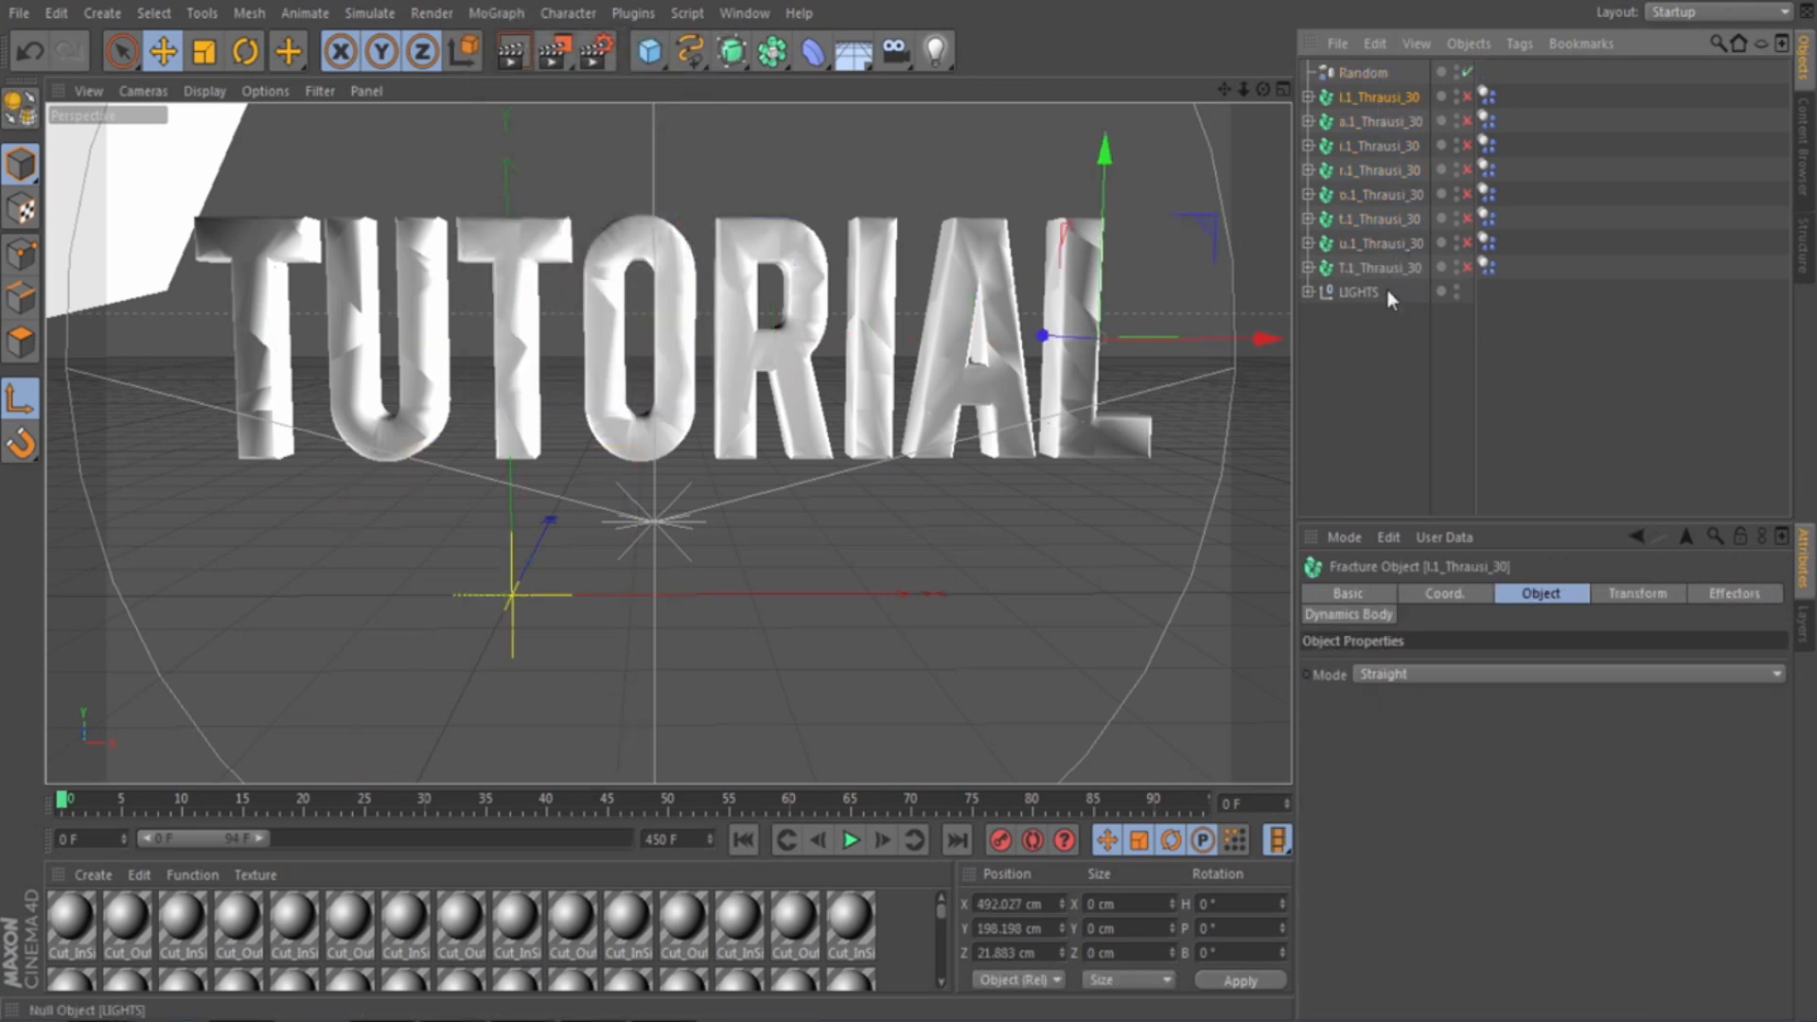
left_click(1352, 270, "shift")
left_click_drag(1362, 121, 1422, 73)
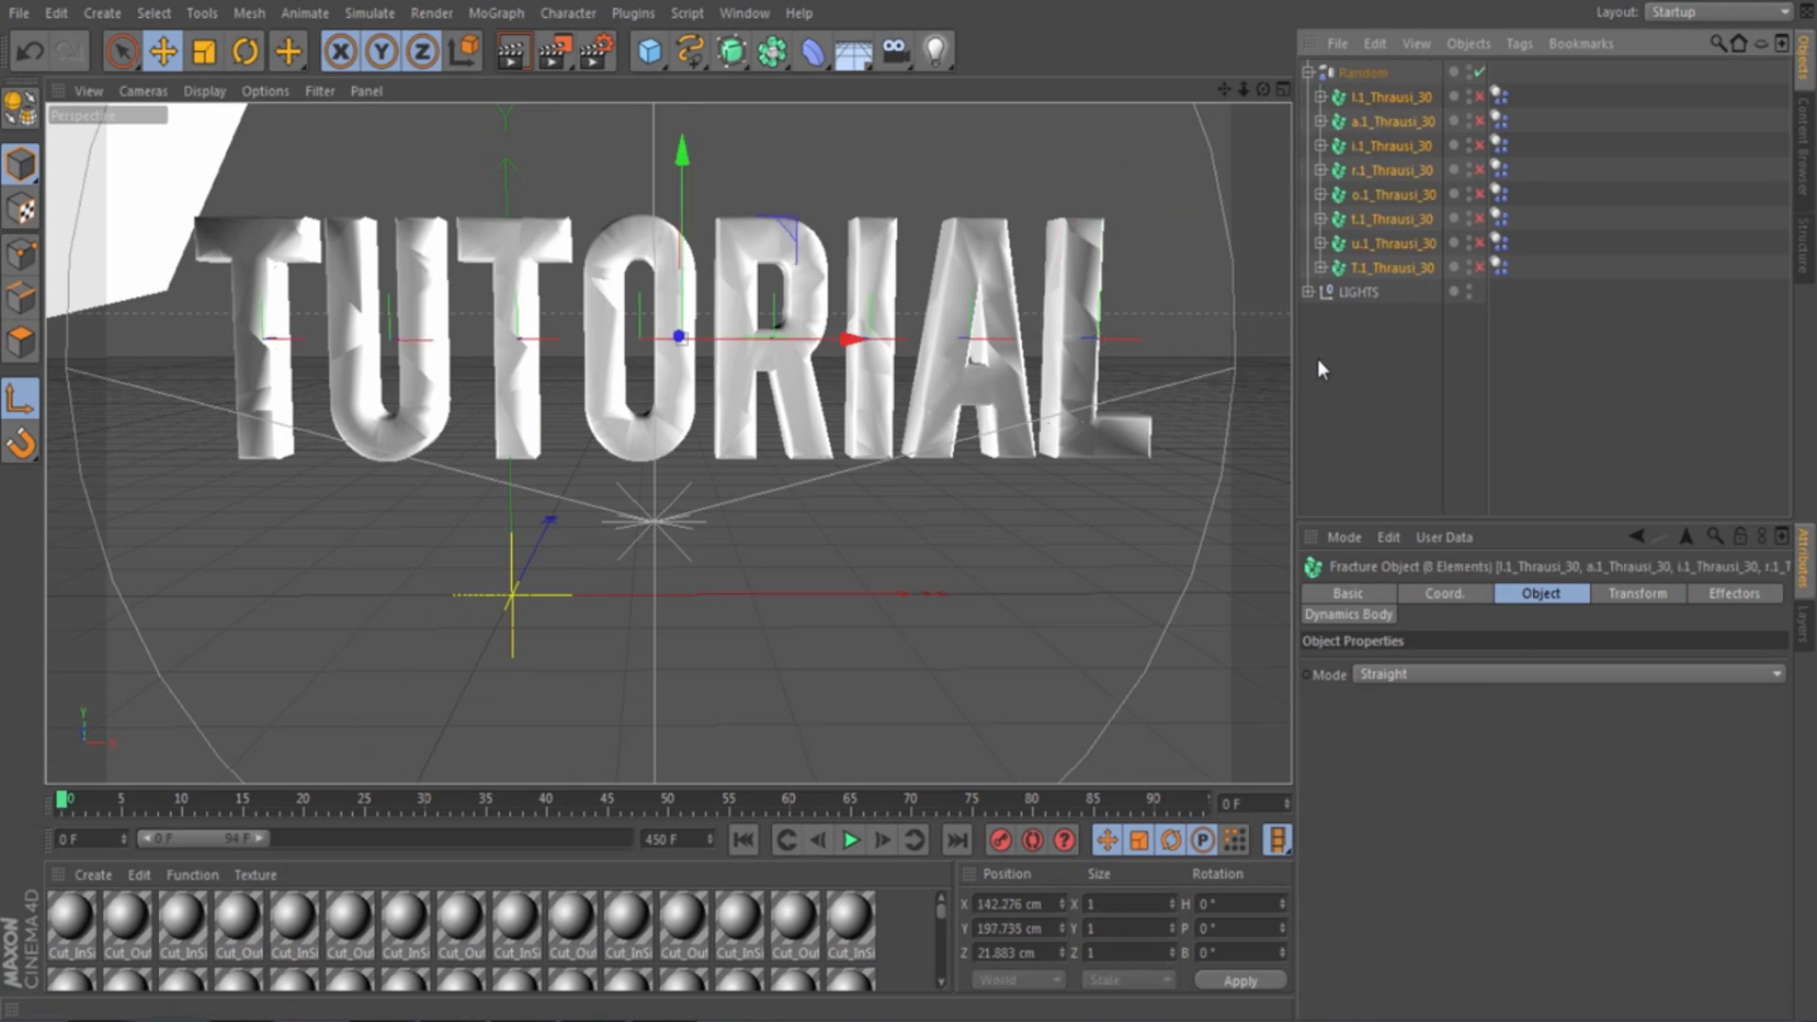
left_click_drag(1483, 119, 1482, 269)
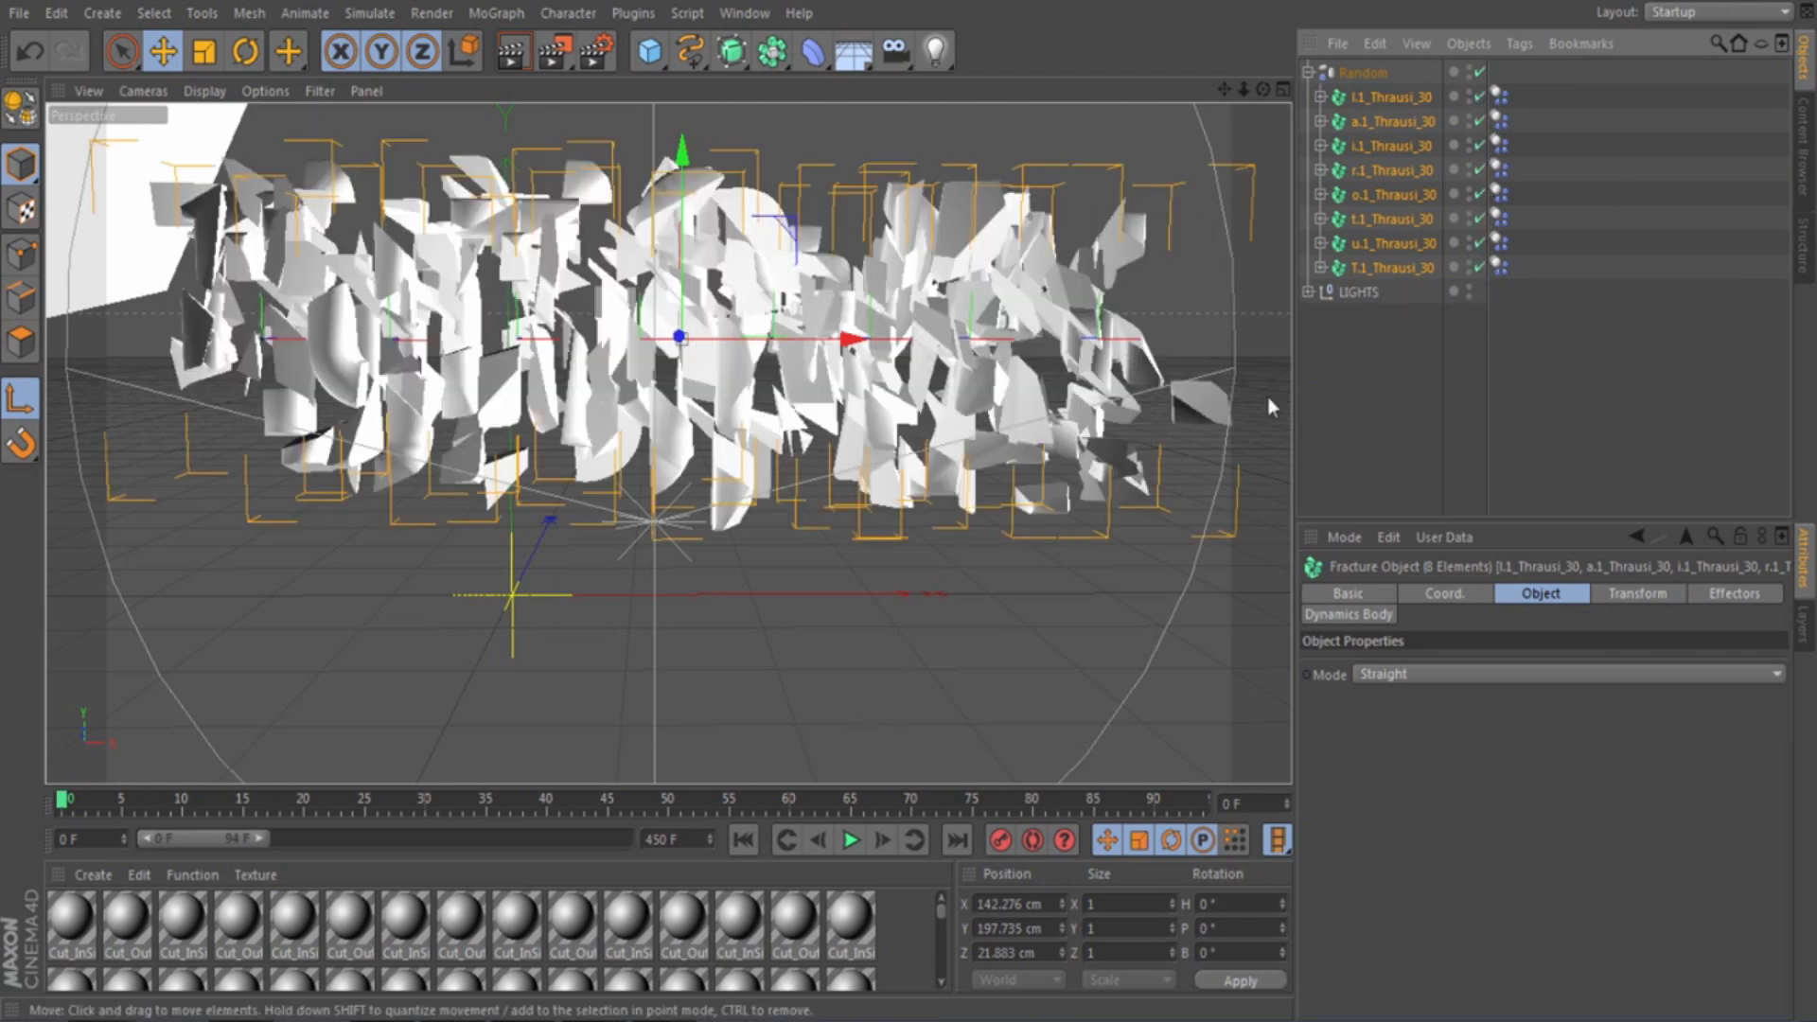
left_click(1363, 73)
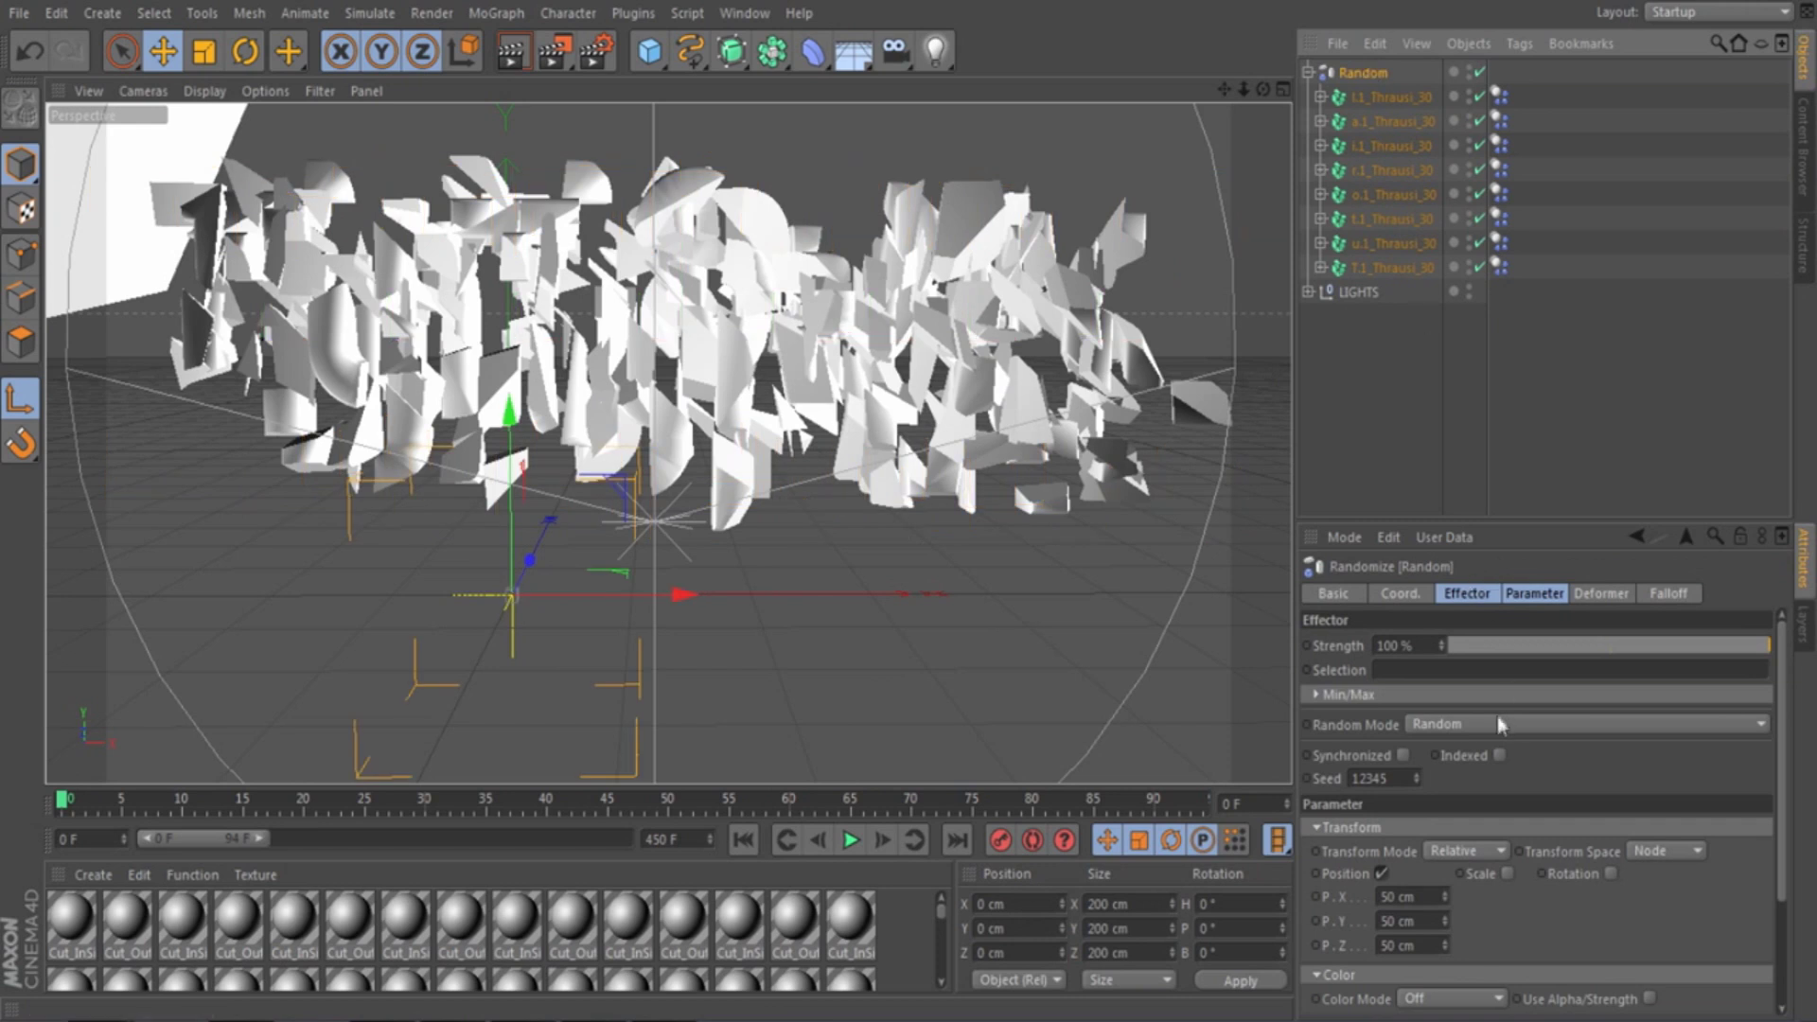
left_click(1309, 73)
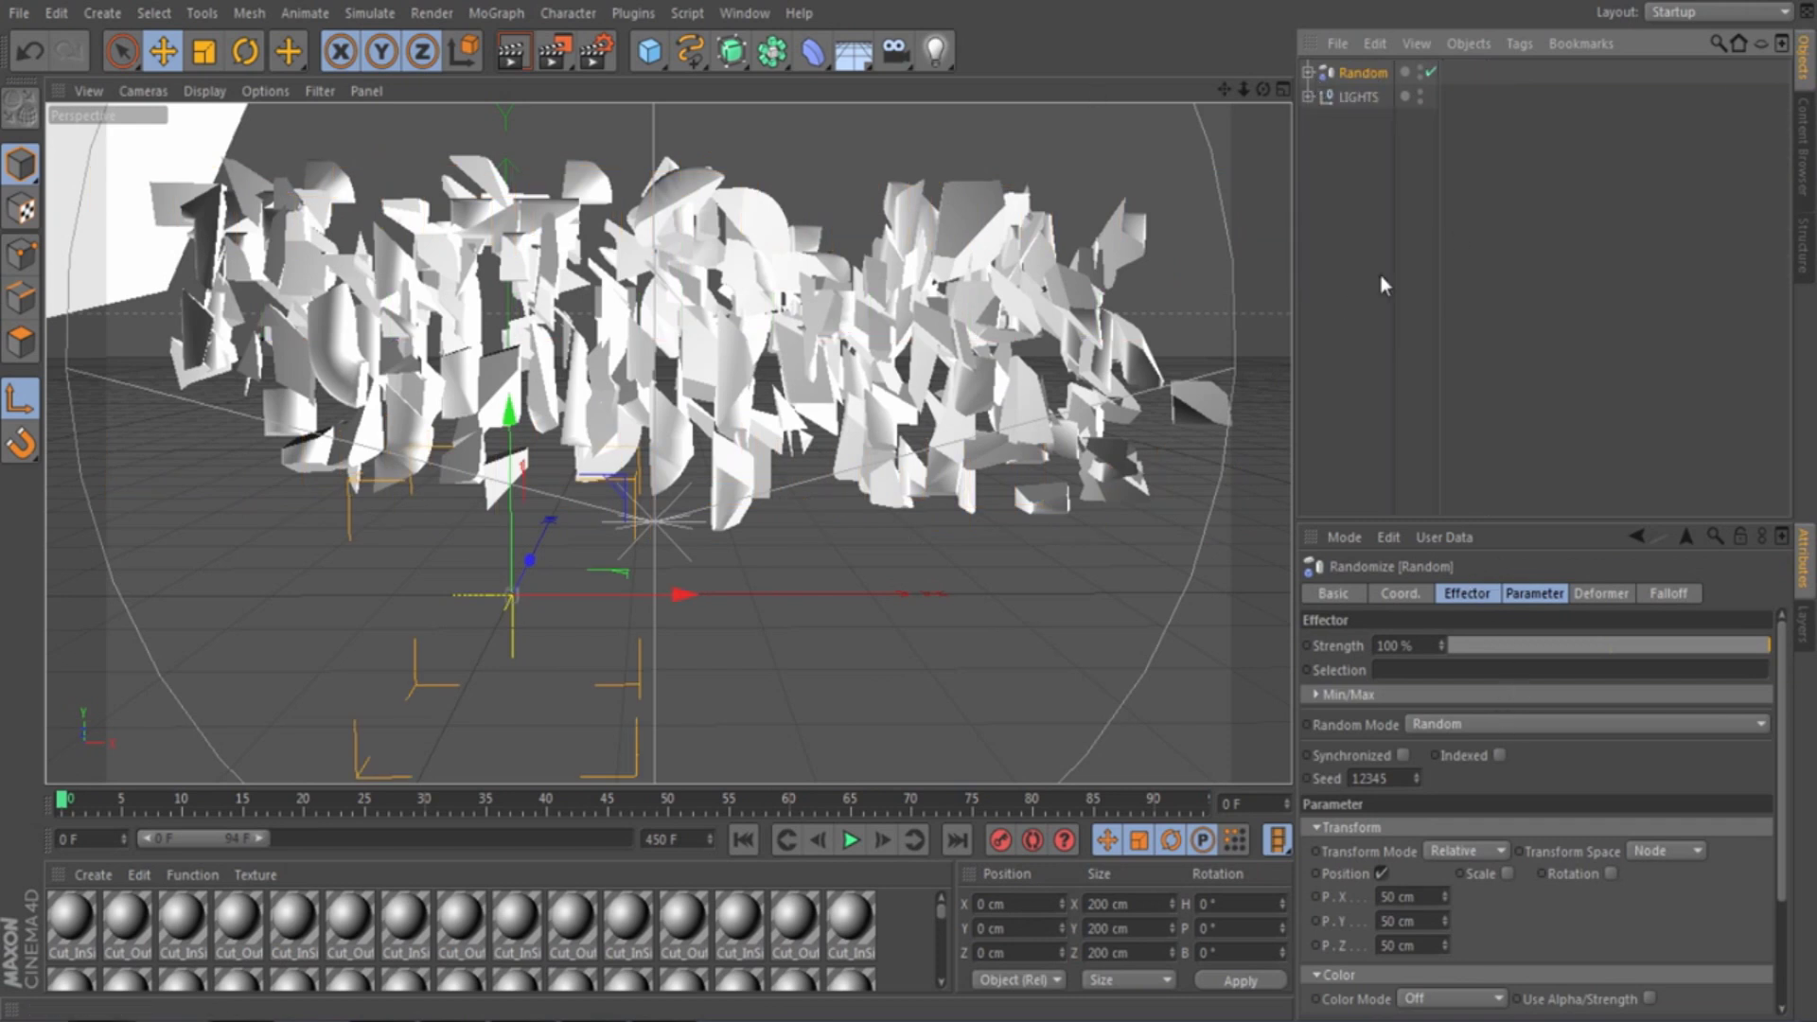
Lower the Random effector strength to about 8% and render a preview of the cracked text
left_click_drag(1526, 644, 1475, 651)
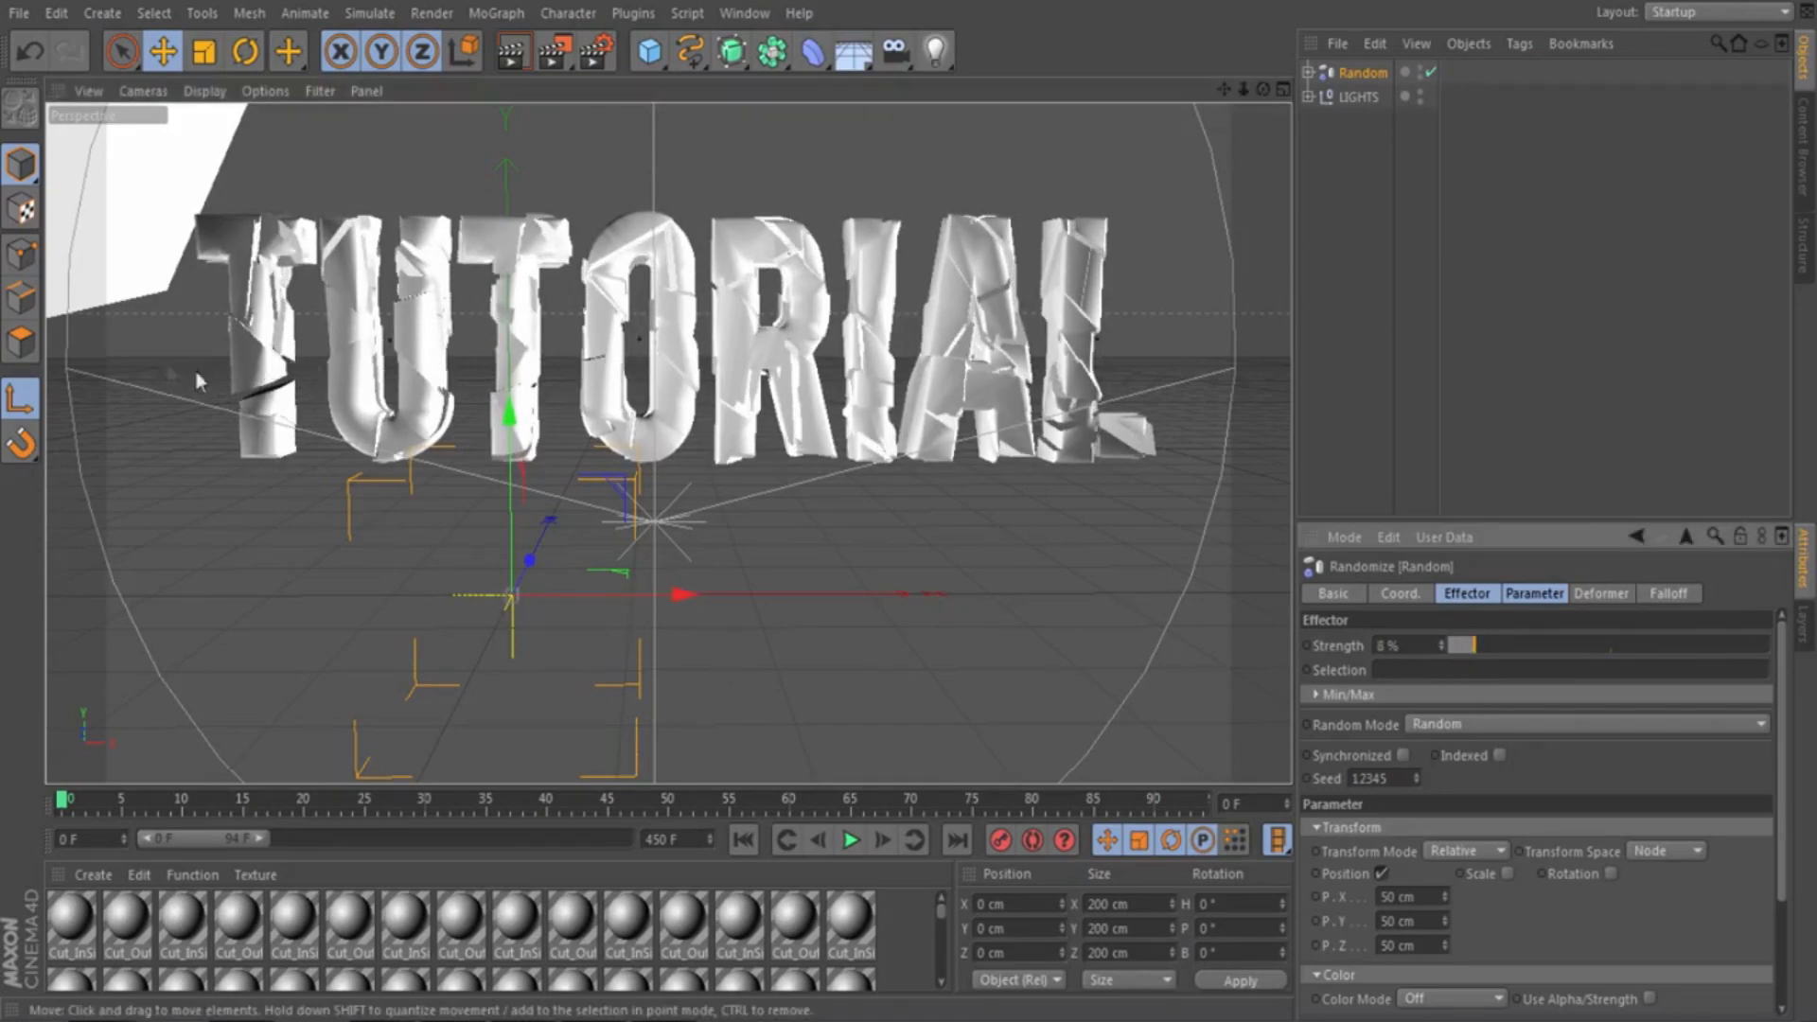
left_click(522, 61)
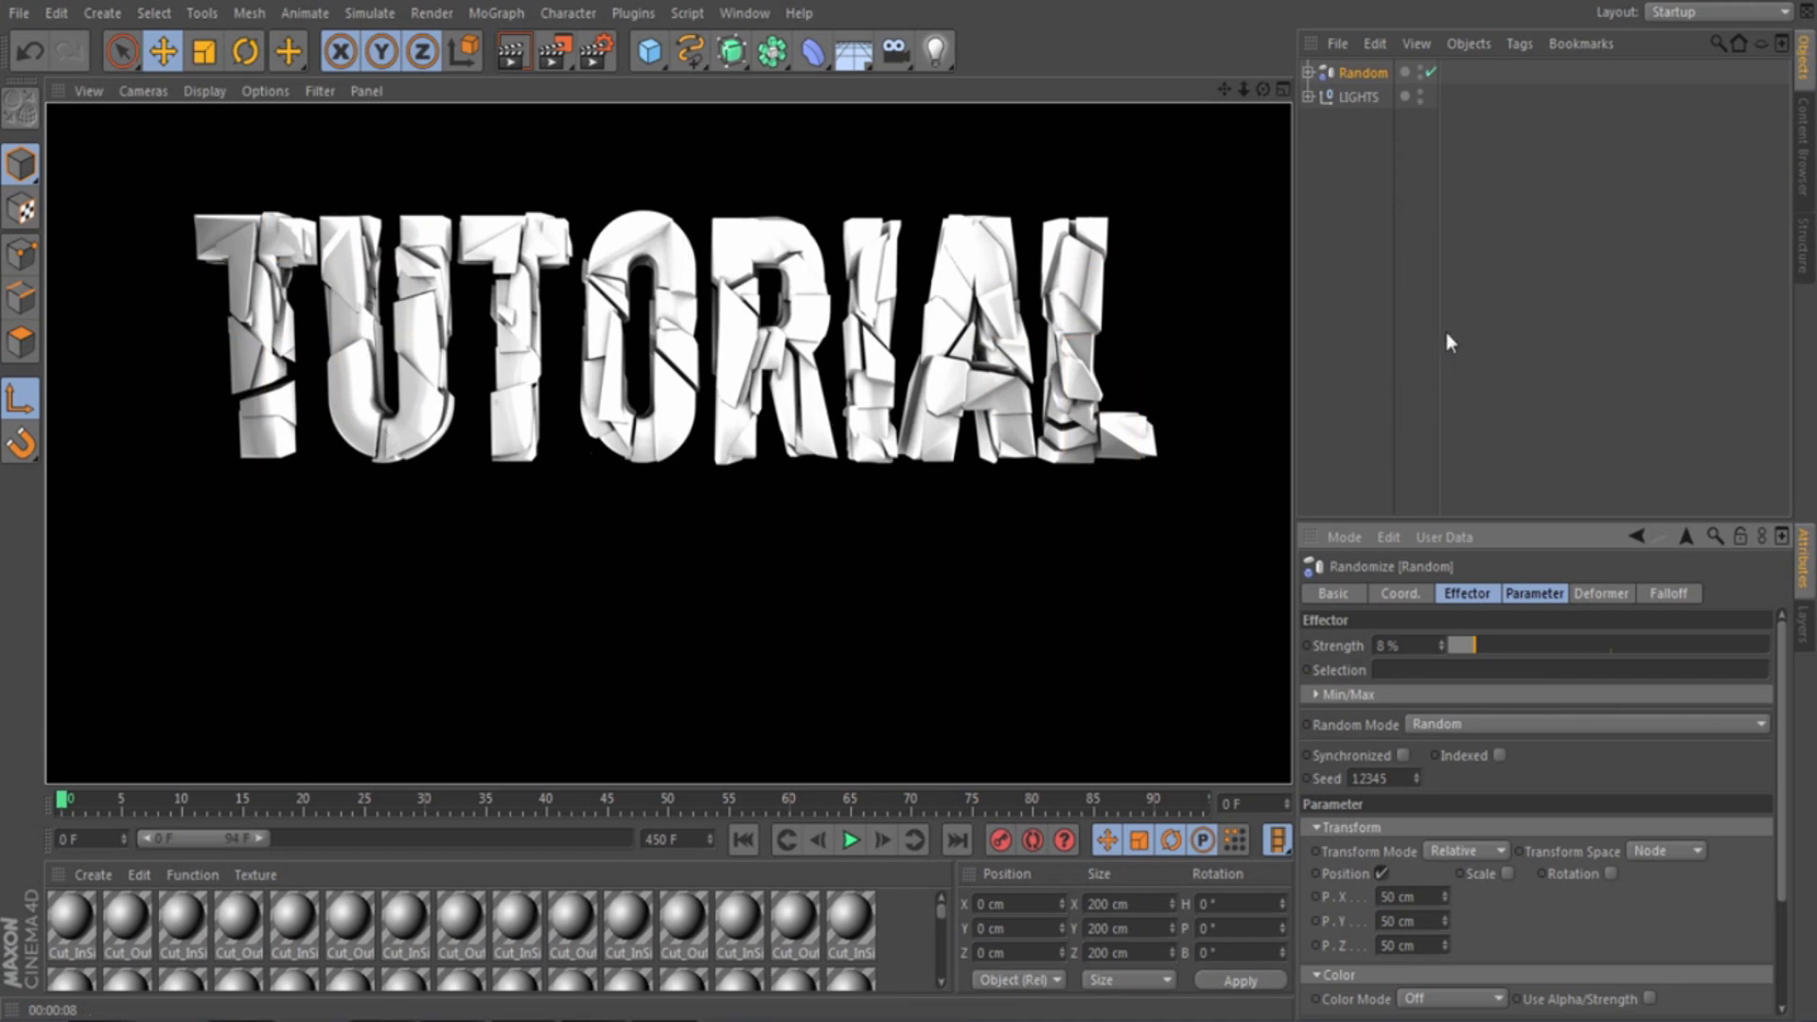
left_click(1321, 379)
Select the T.1_Thrausi_30 letter object under Random and review its property tabs
left_click(1310, 72)
left_click(1392, 122)
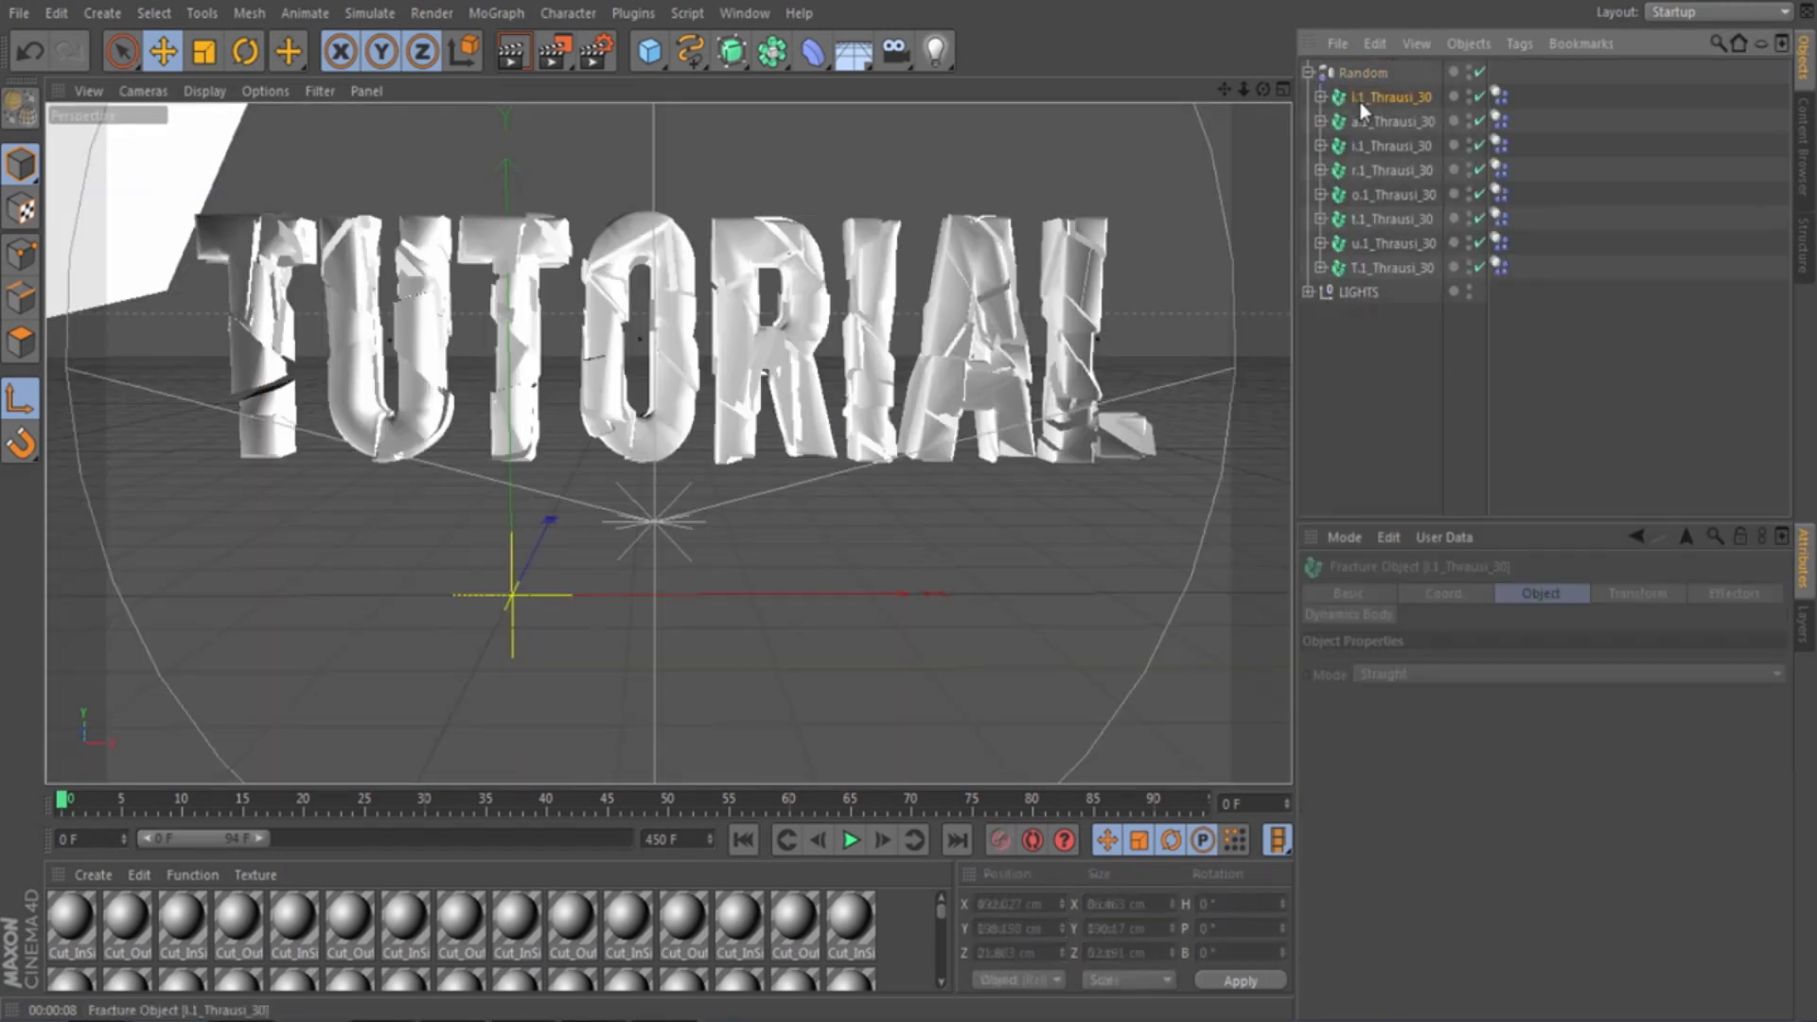
left_click(1380, 243)
left_click(1378, 267)
left_click(1379, 594)
left_click(1377, 615)
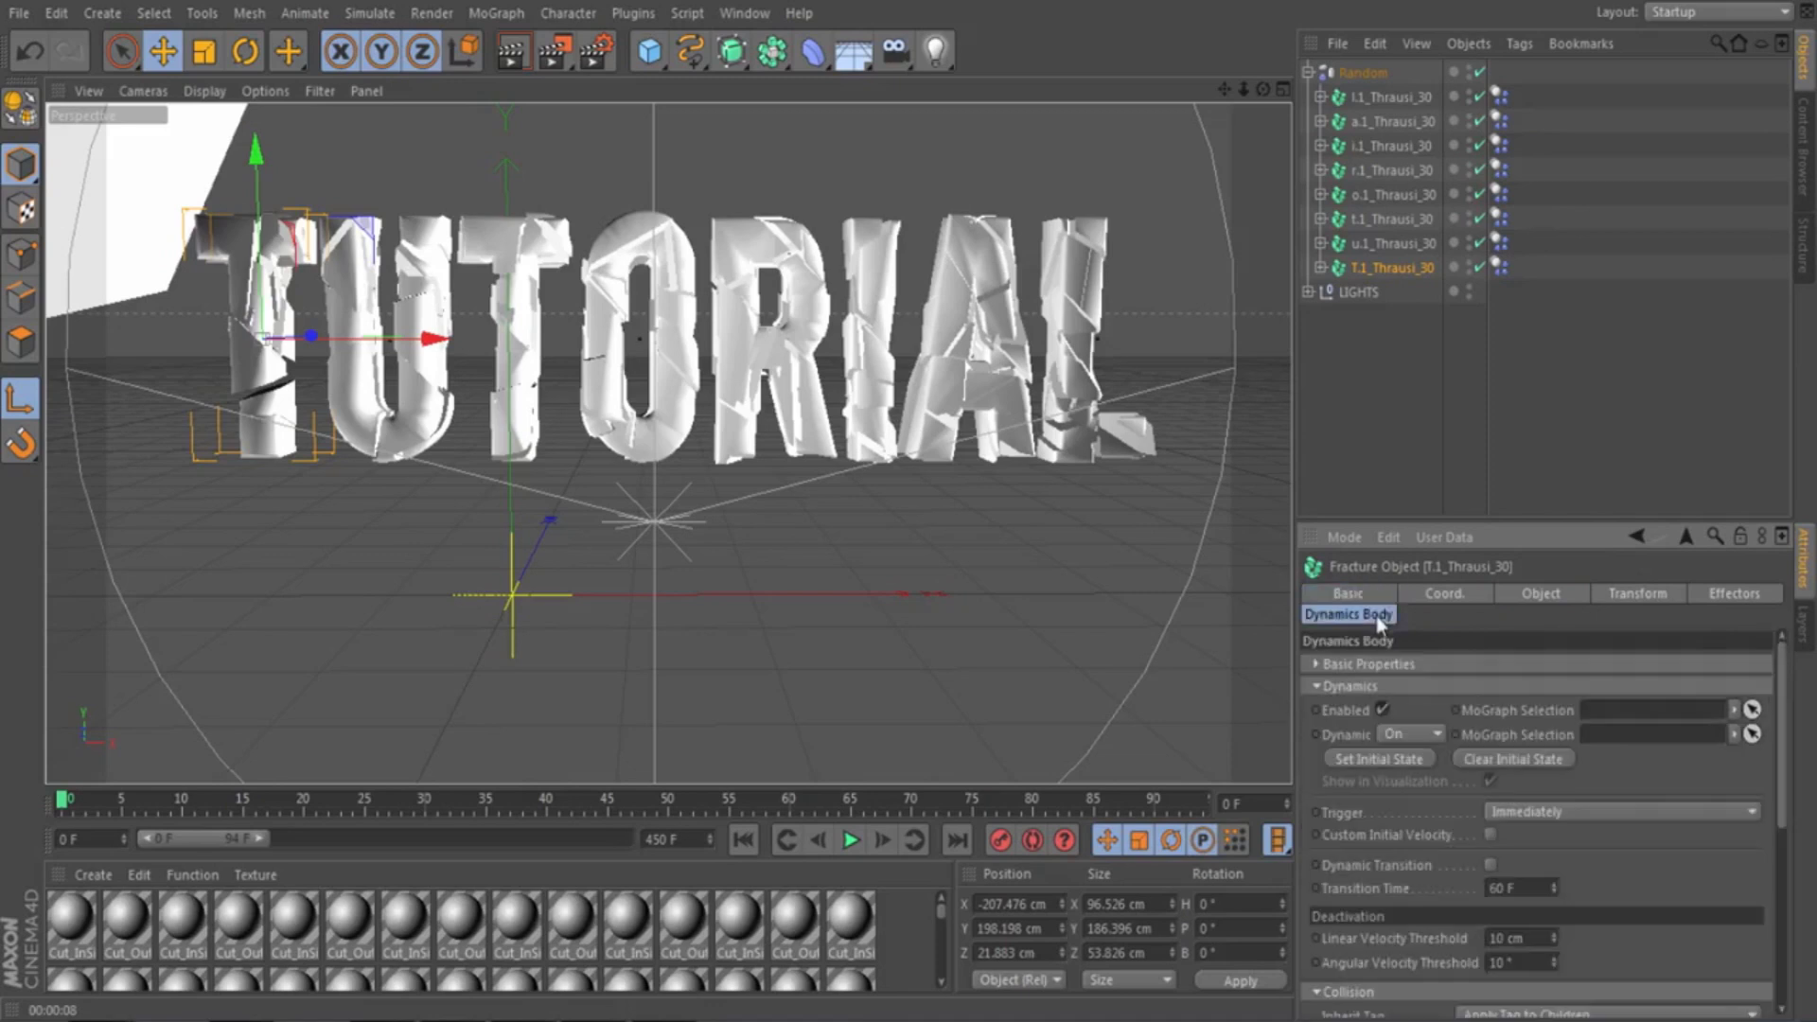
left_click(1571, 594)
left_click(1630, 595)
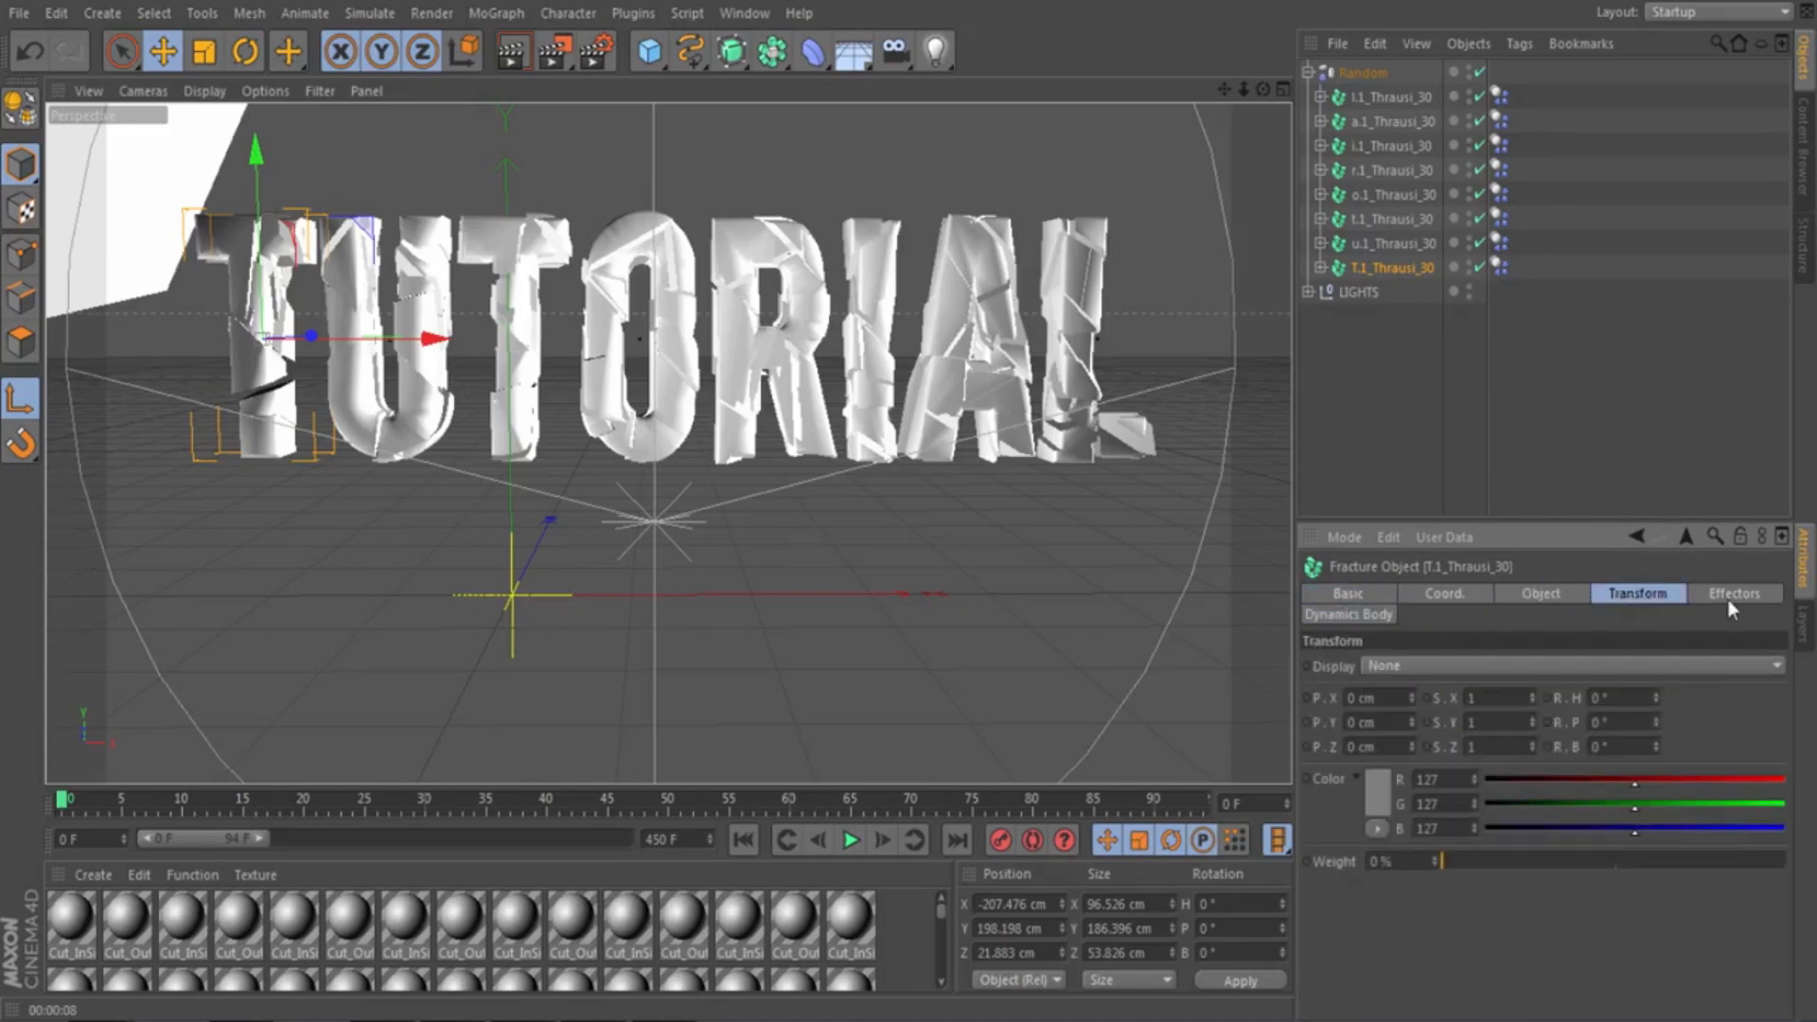
left_click(1729, 595)
left_click(1543, 594)
left_click(1460, 597)
left_click(1560, 596)
Keep fracture mode Straight and set the T letter's Dynamics Body Transition Time to 60 F
left_click(1494, 672)
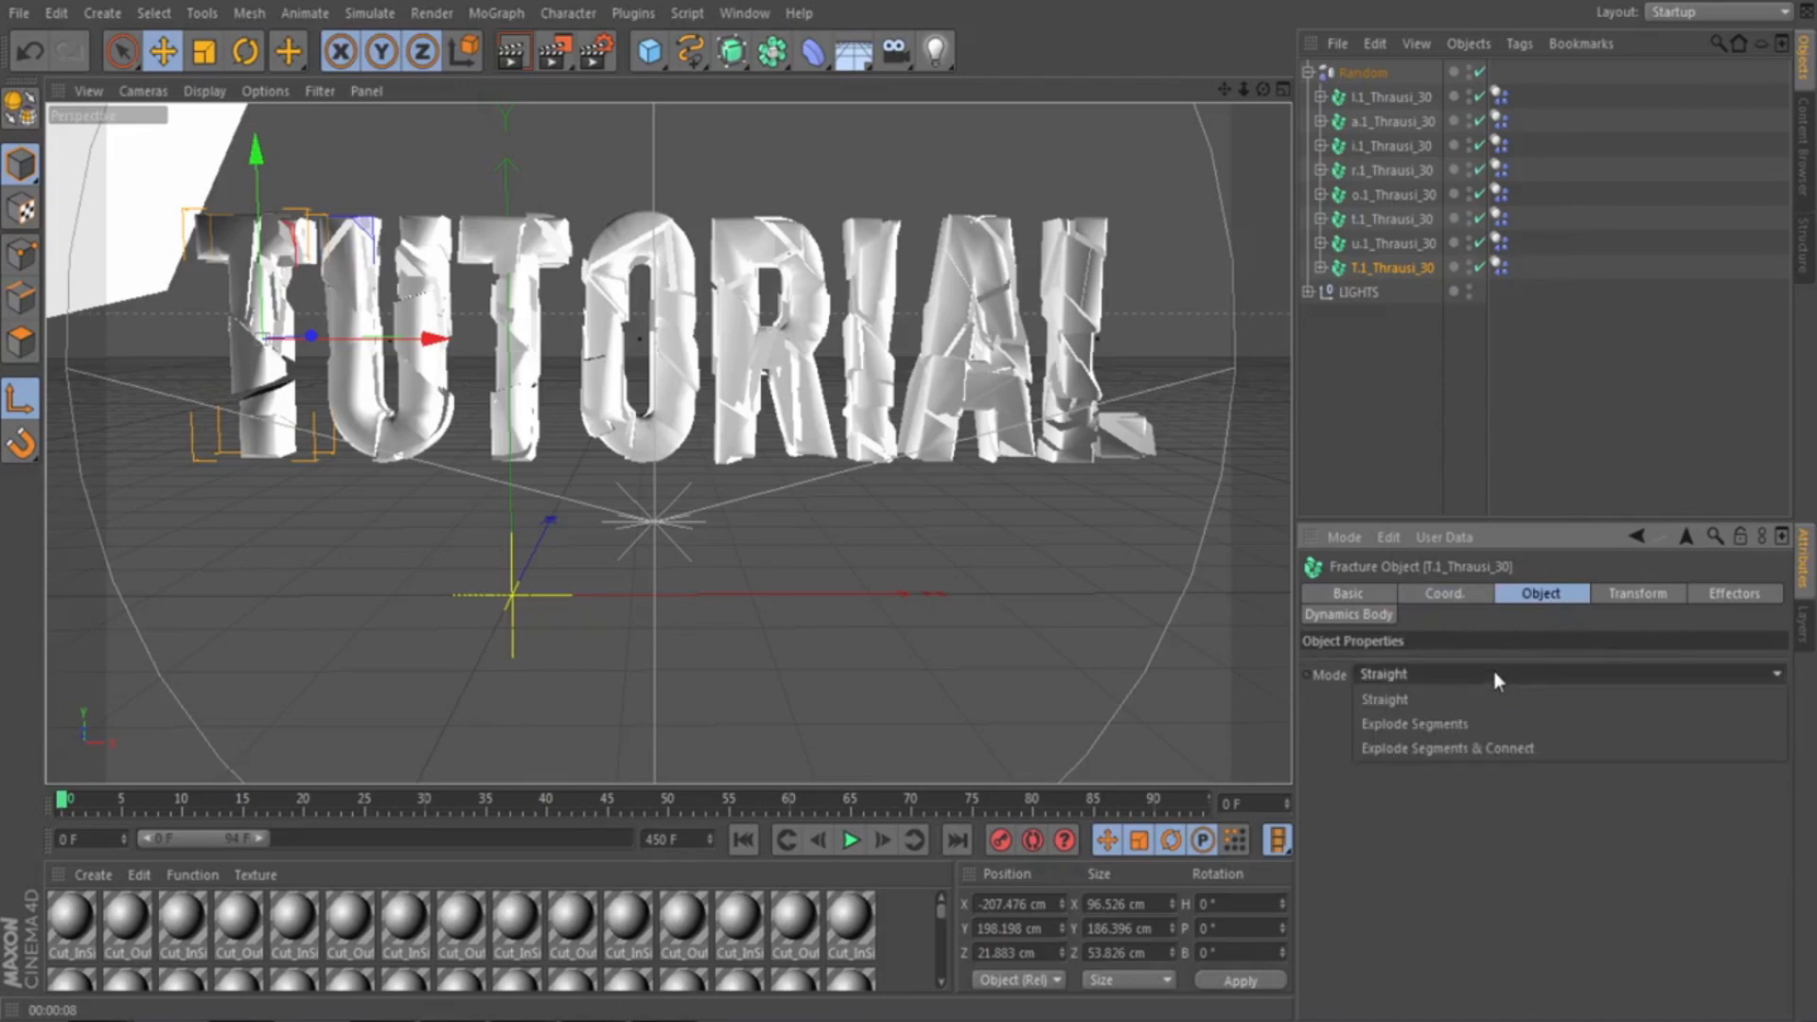
left_click(1494, 672)
left_click(1448, 597)
left_click(1371, 597)
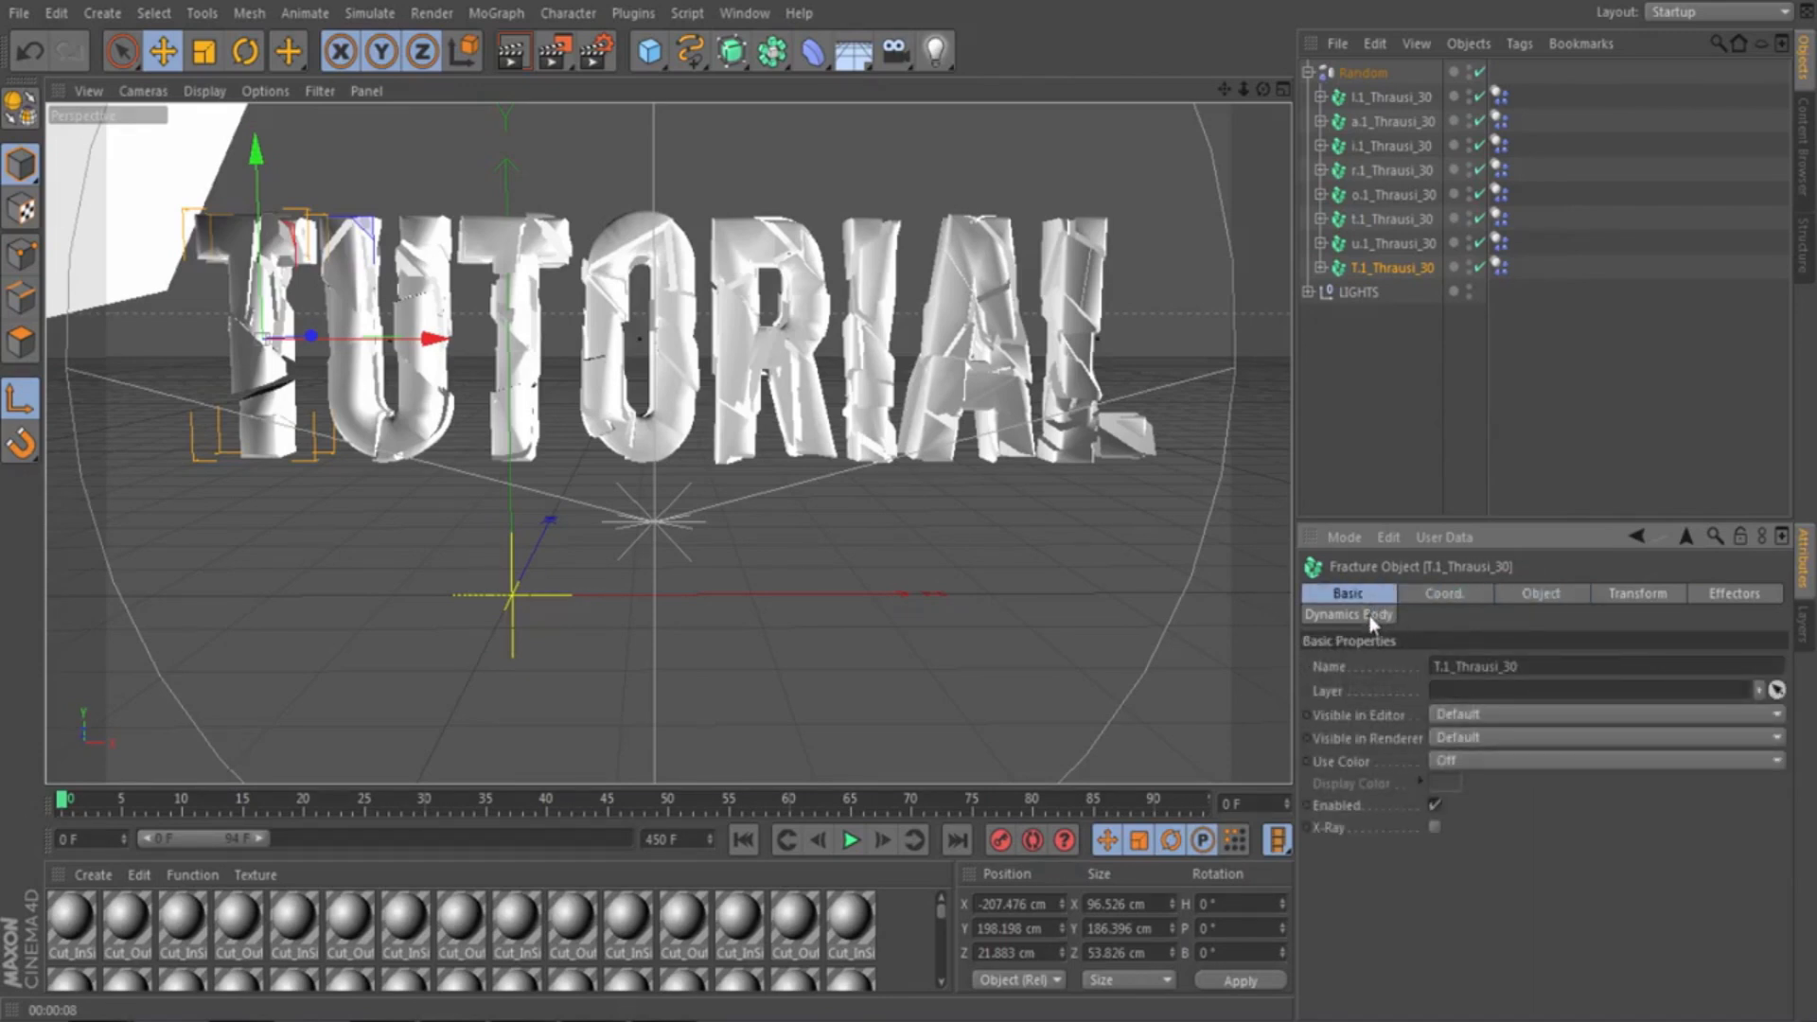
left_click(1371, 615)
scroll(1533, 758, "down", 3)
double_click(1519, 741)
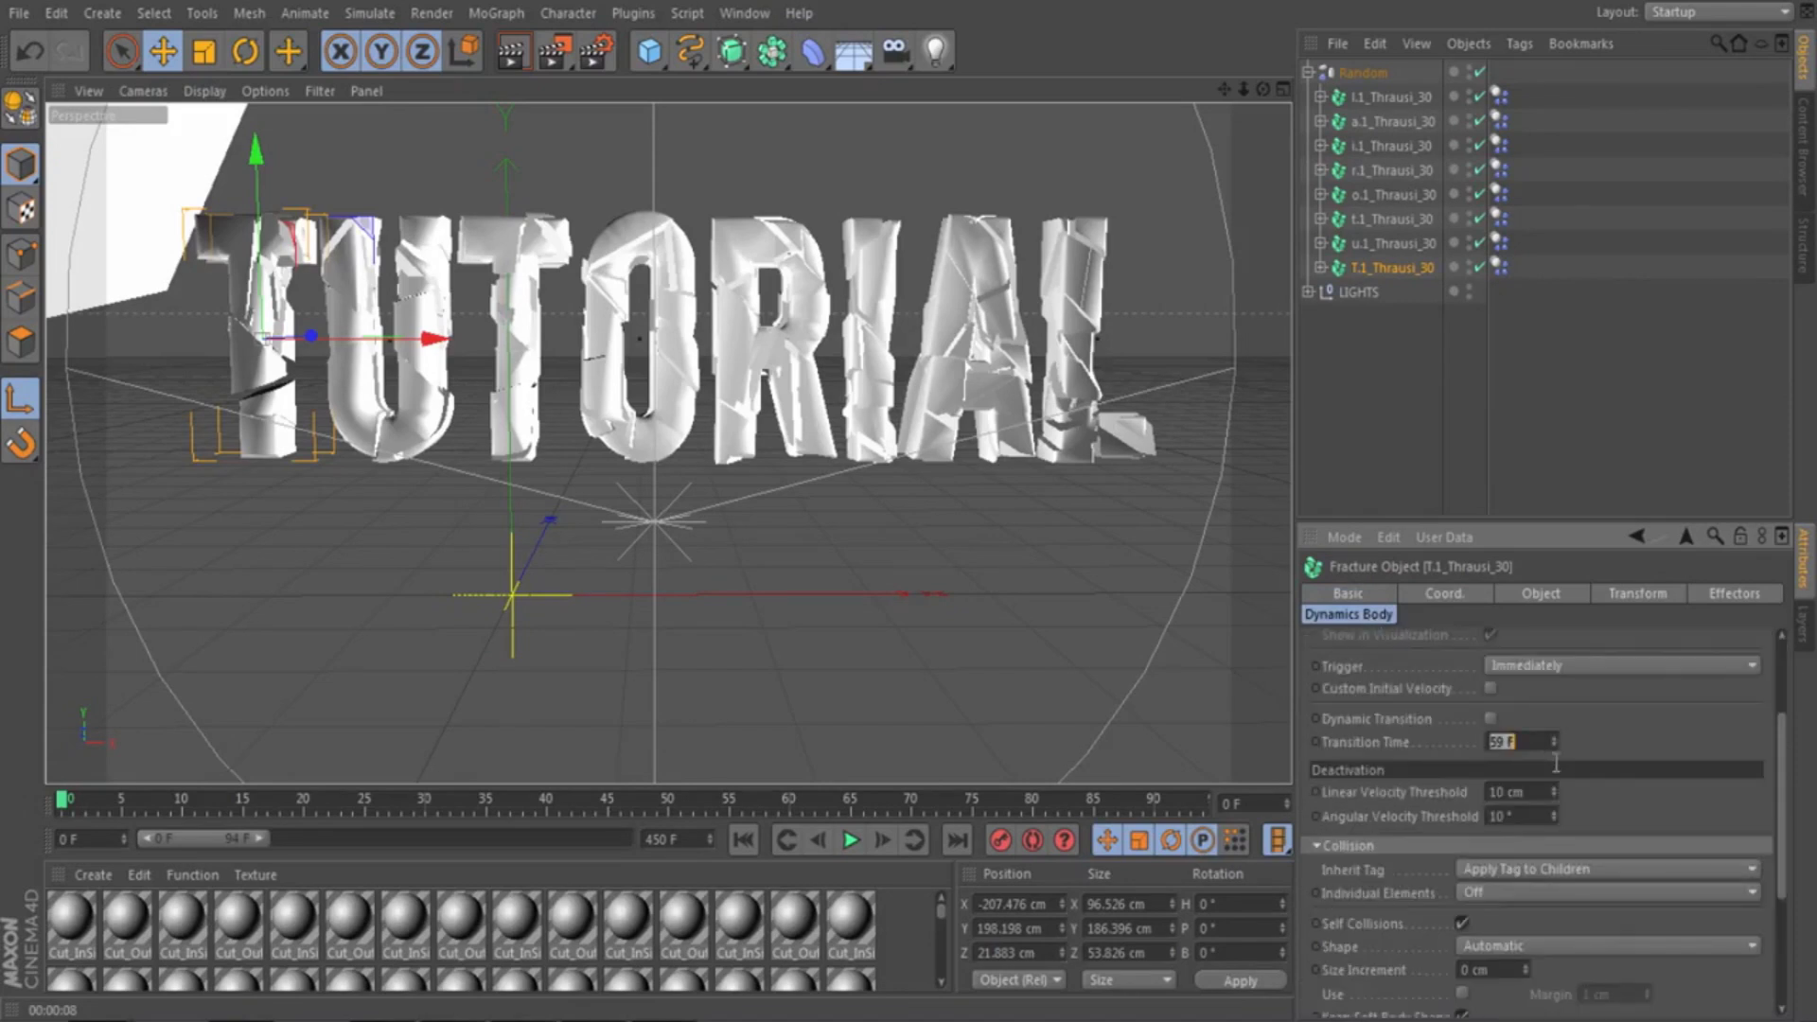
type("60")
key("Return")
left_click(1308, 73)
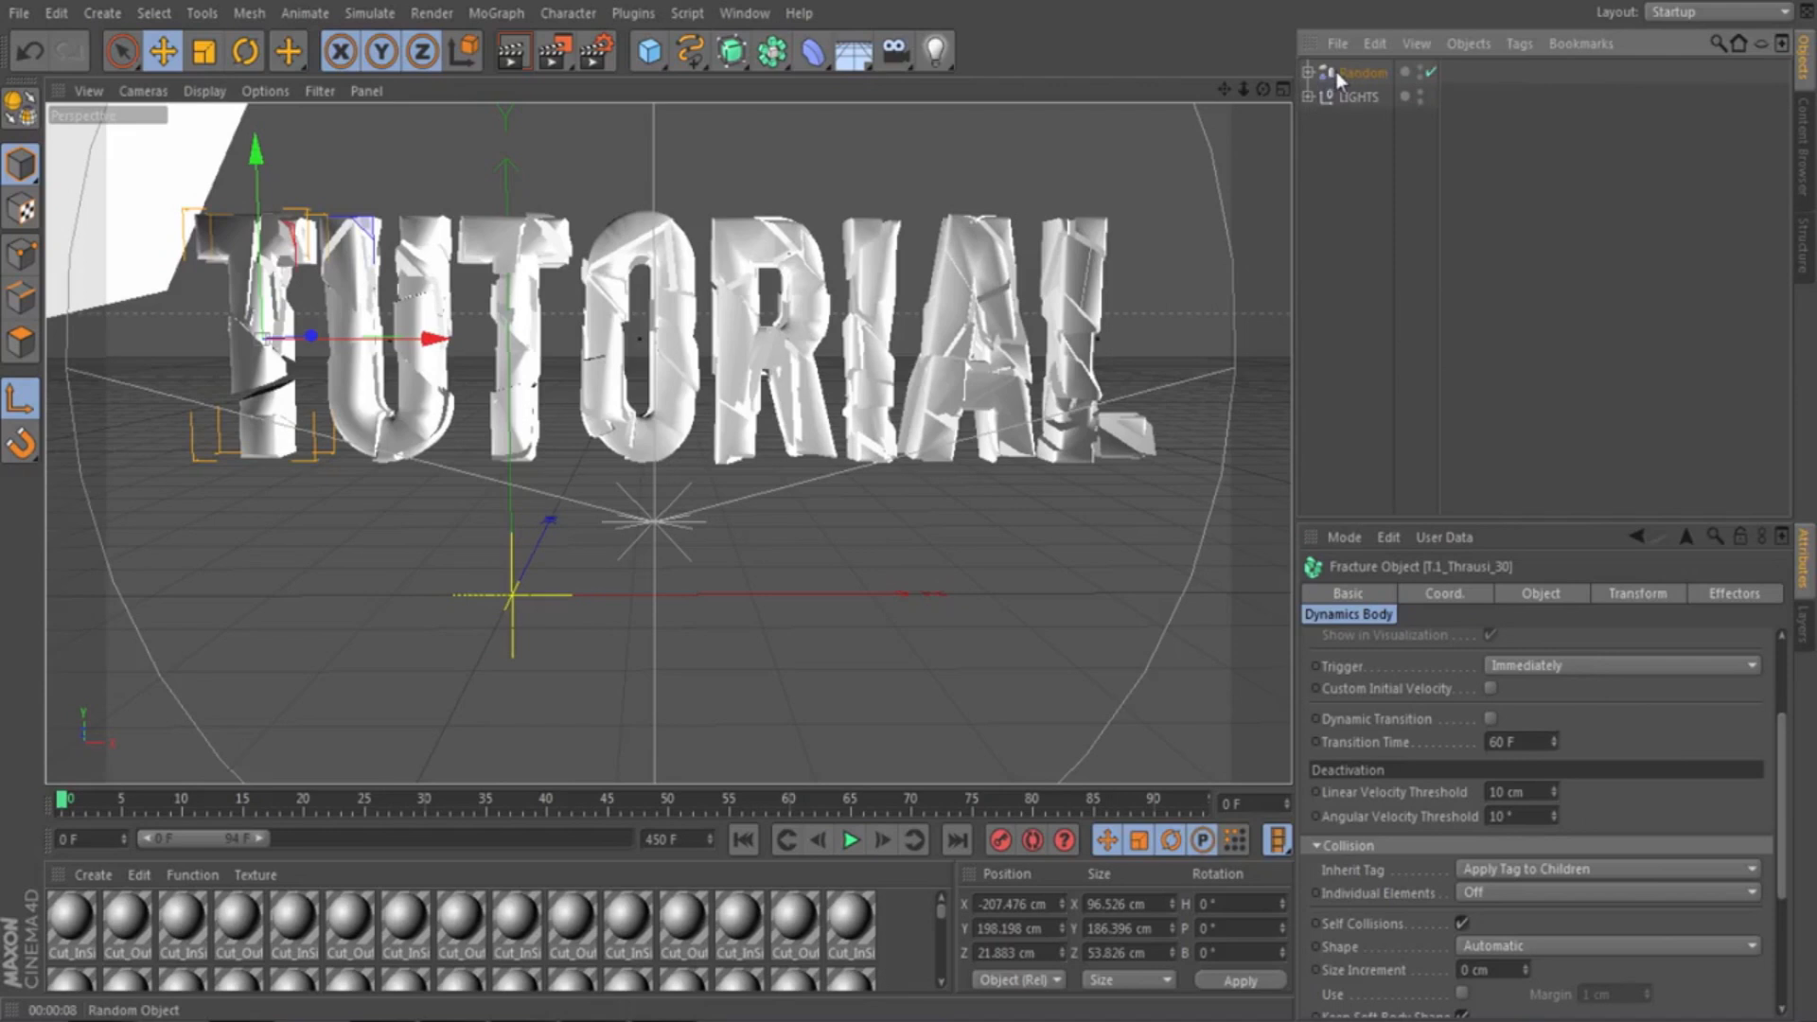
Add a Greebler object from Plugins and nest the Random effector under it
left_click(1340, 72)
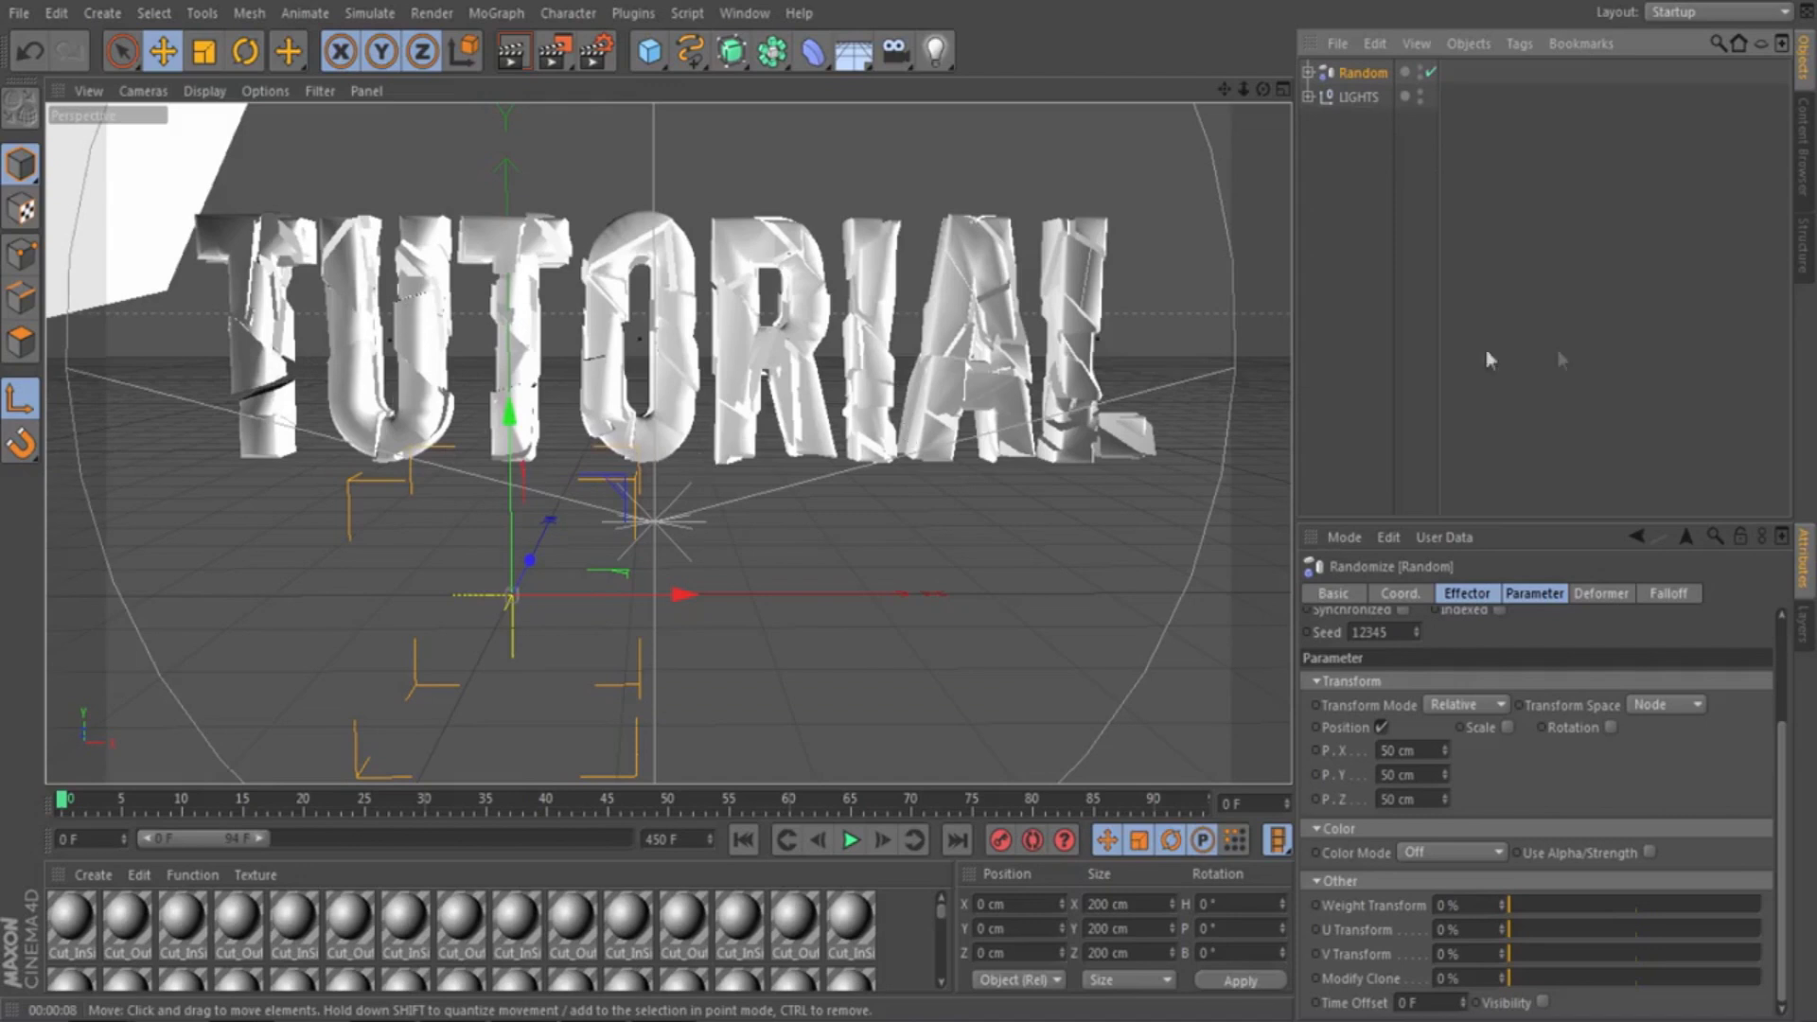
left_click(1380, 371)
left_click(1375, 74)
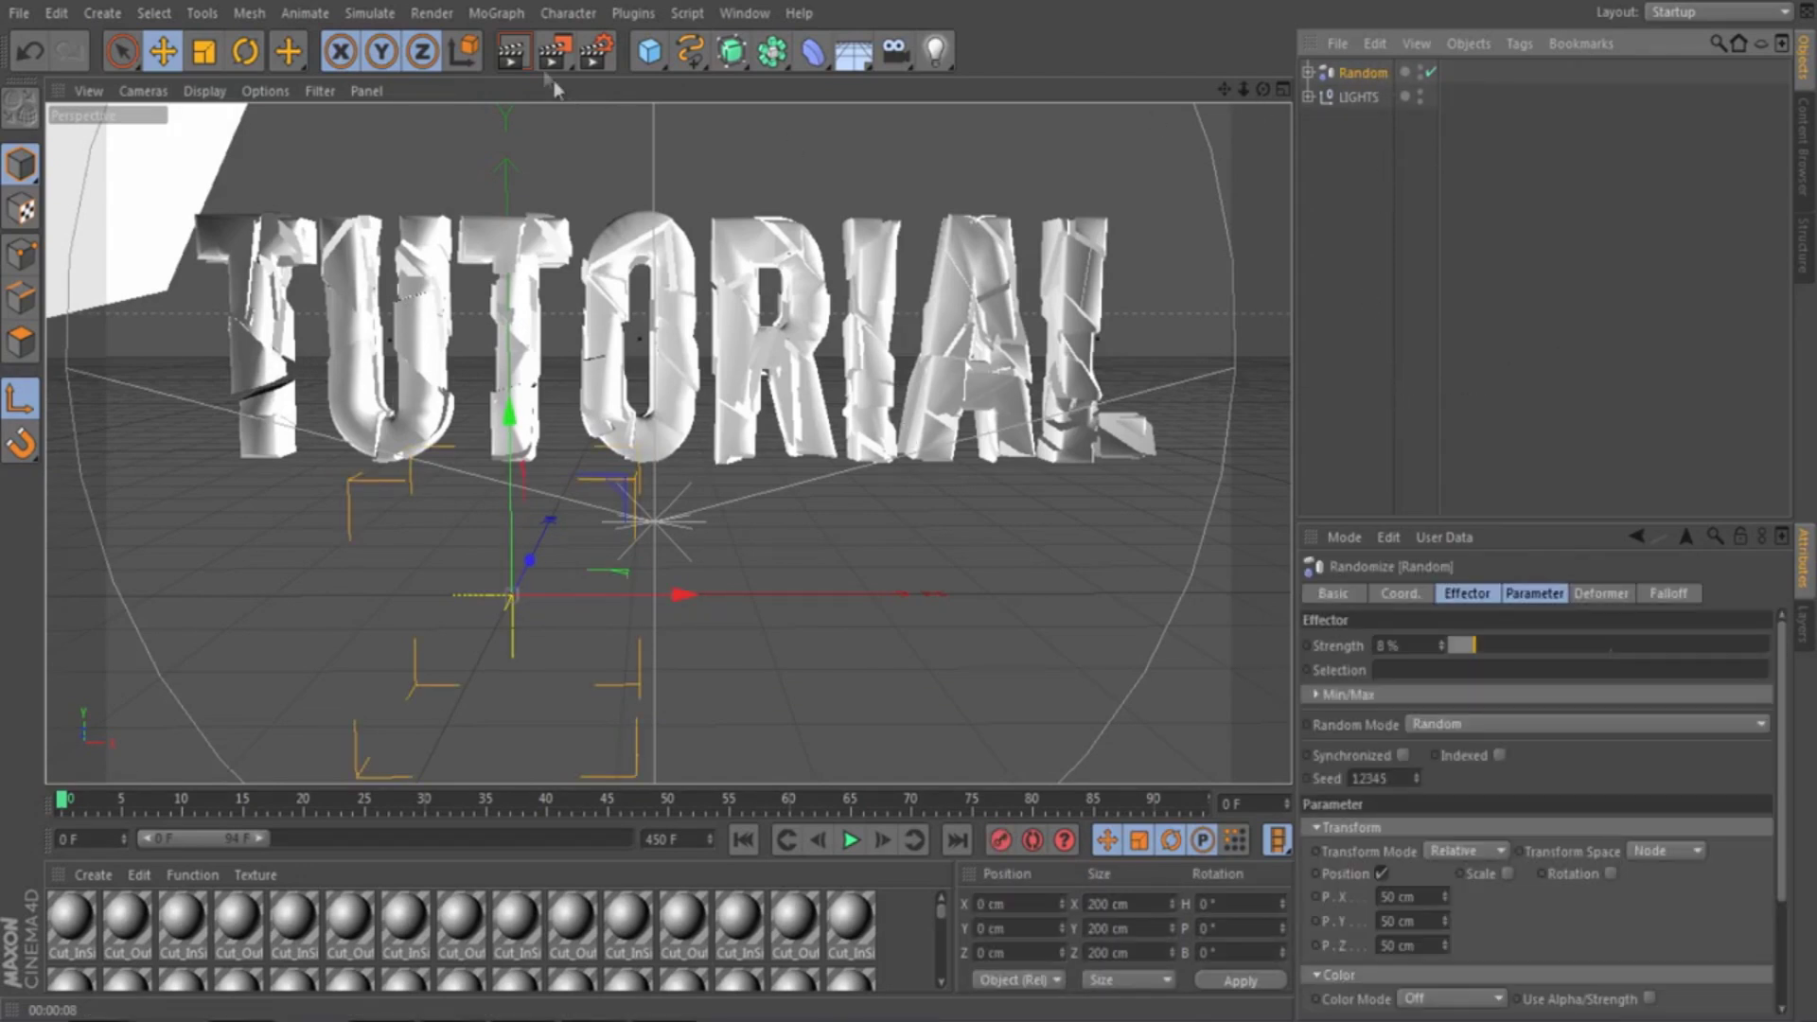
left_click(630, 13)
mouse_move(696, 90)
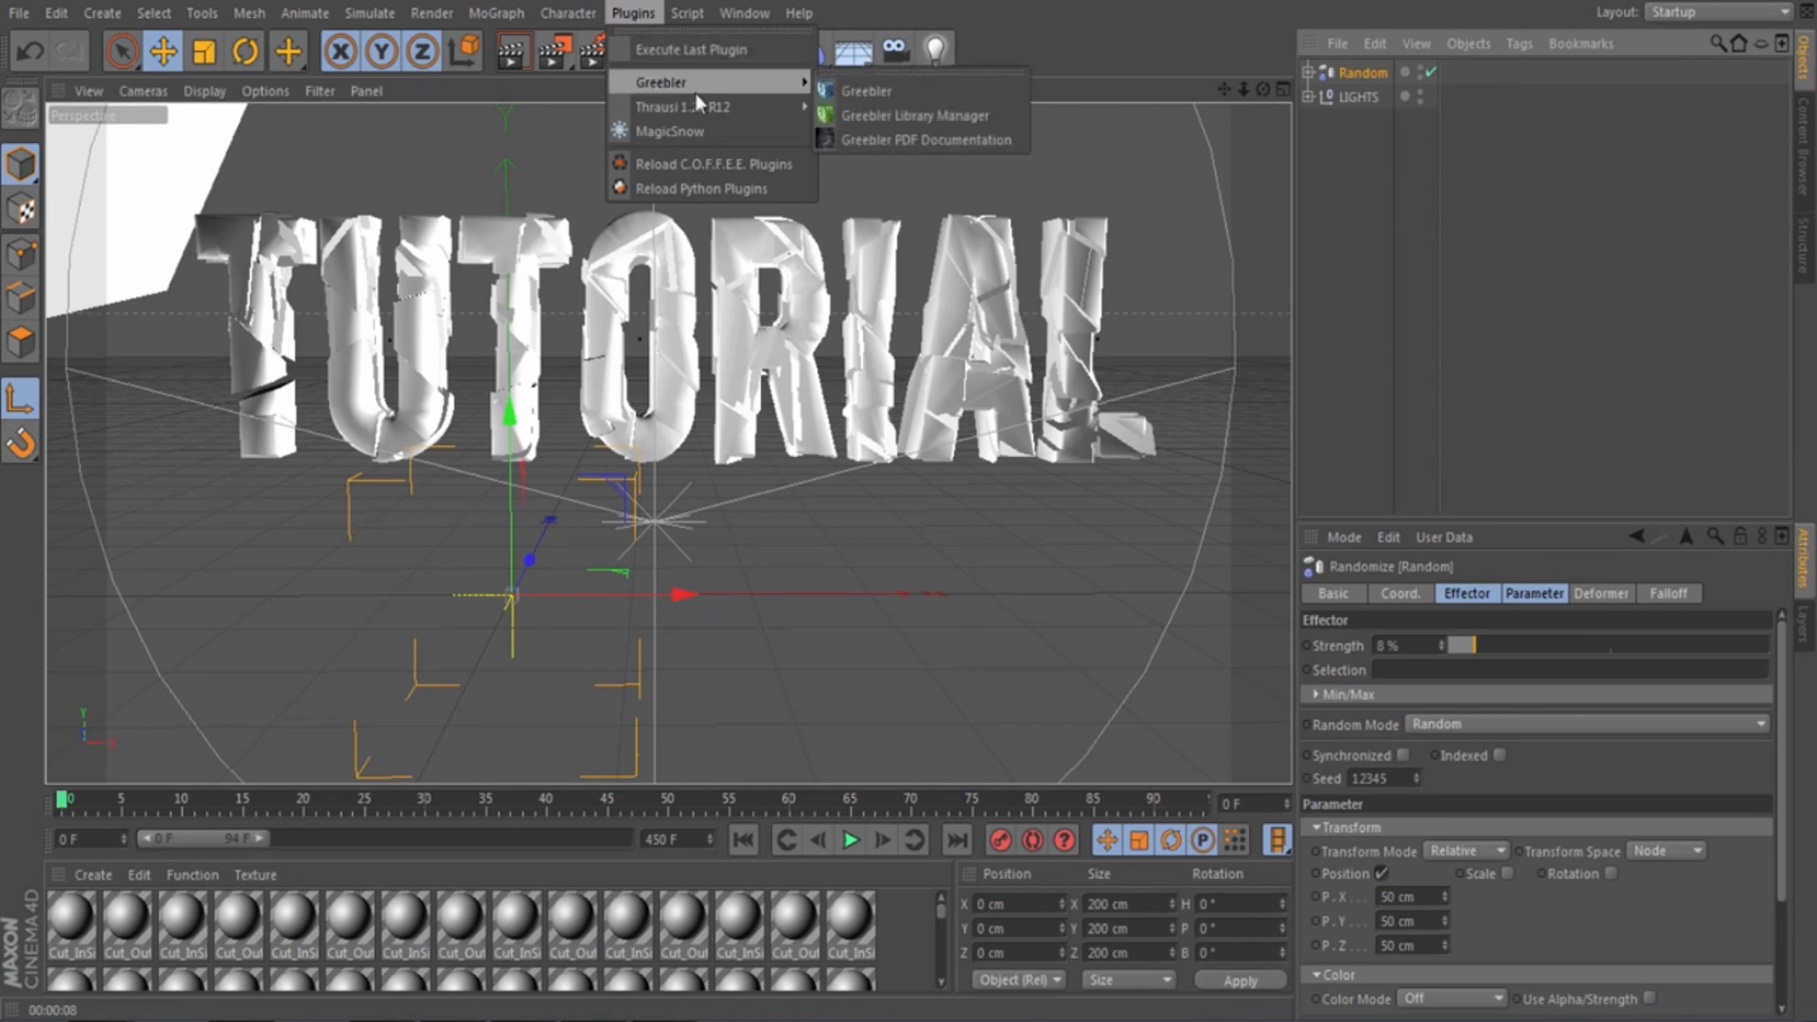
left_click(825, 93)
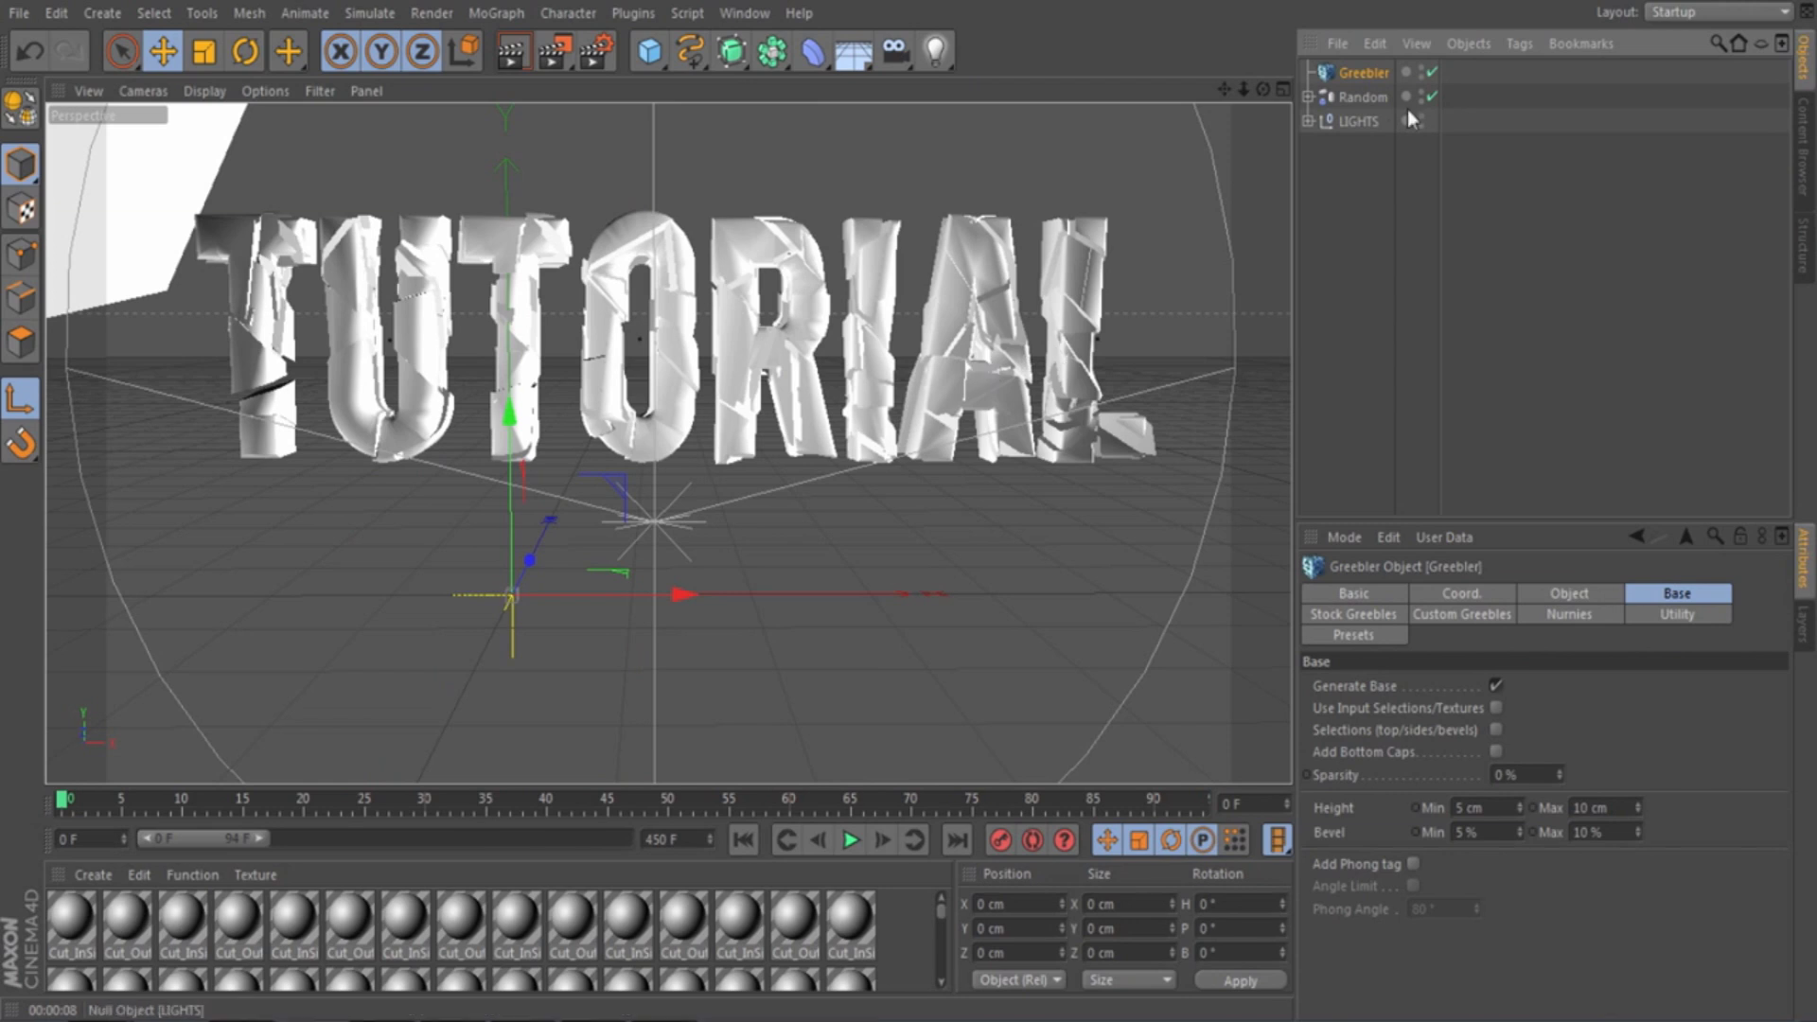
left_click_drag(1342, 102, 1394, 65)
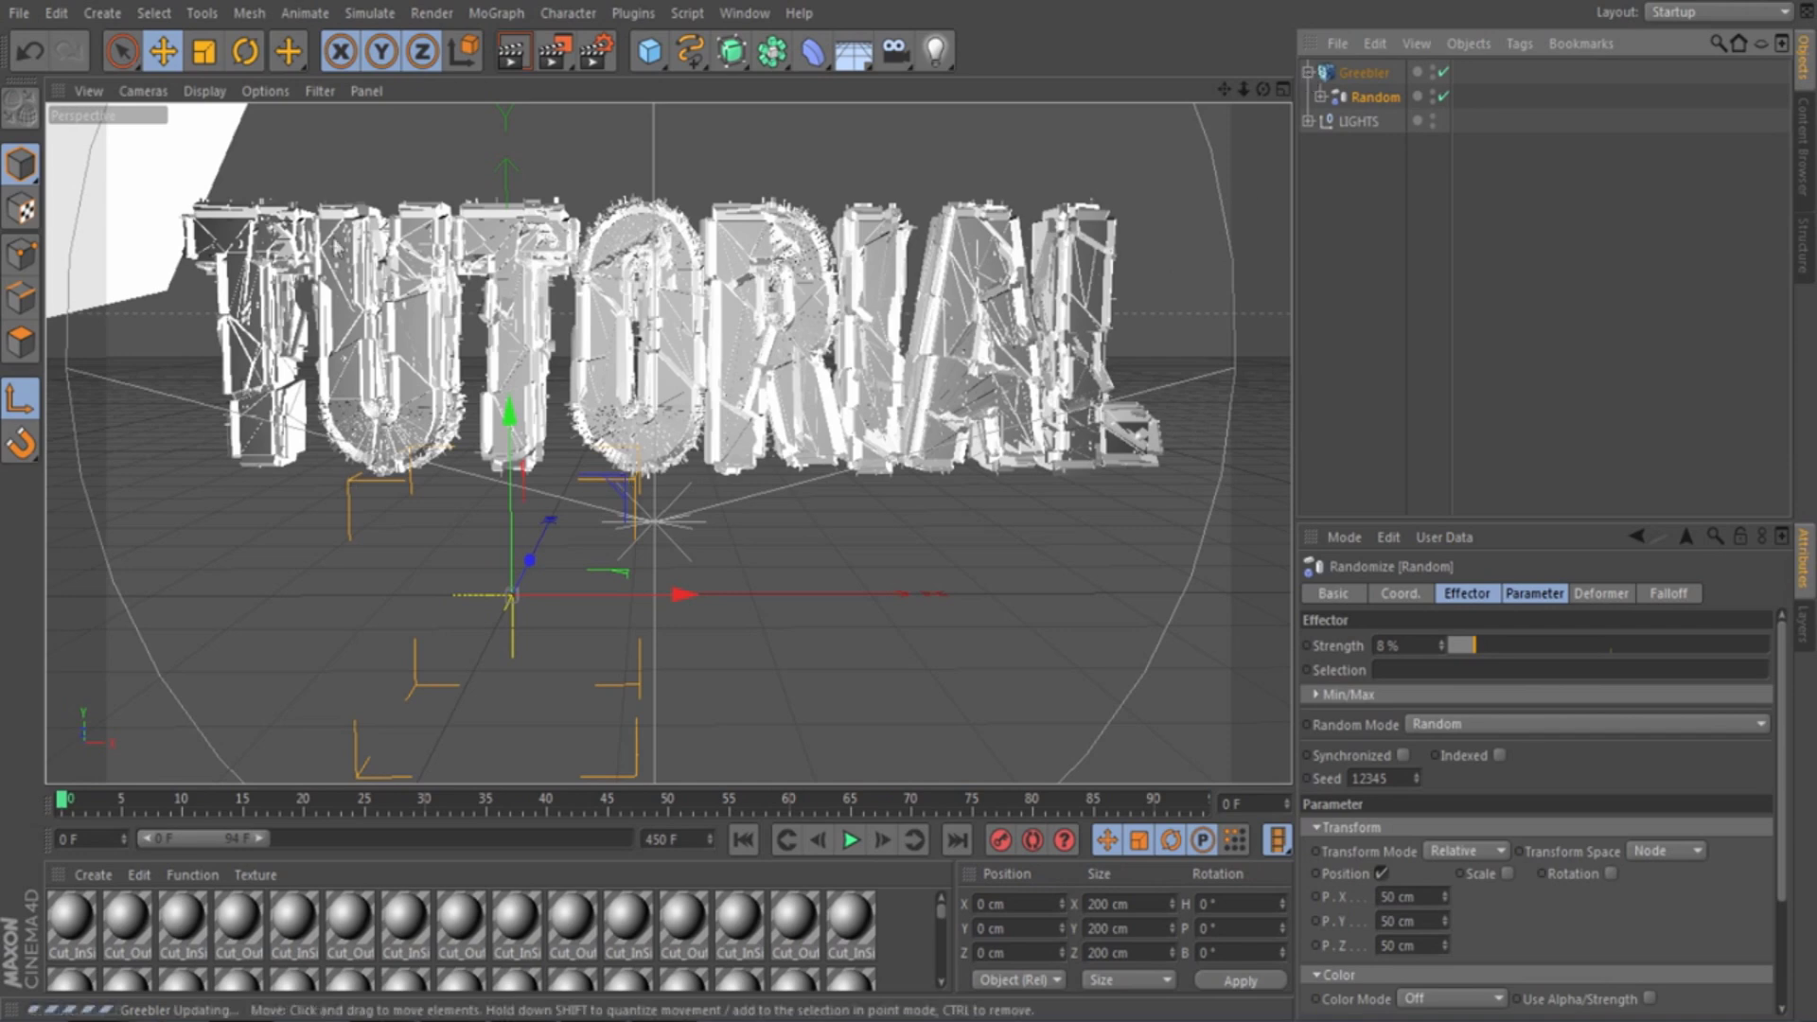
Render the view to preview the greebled TUTORIAL text
left_click(509, 55)
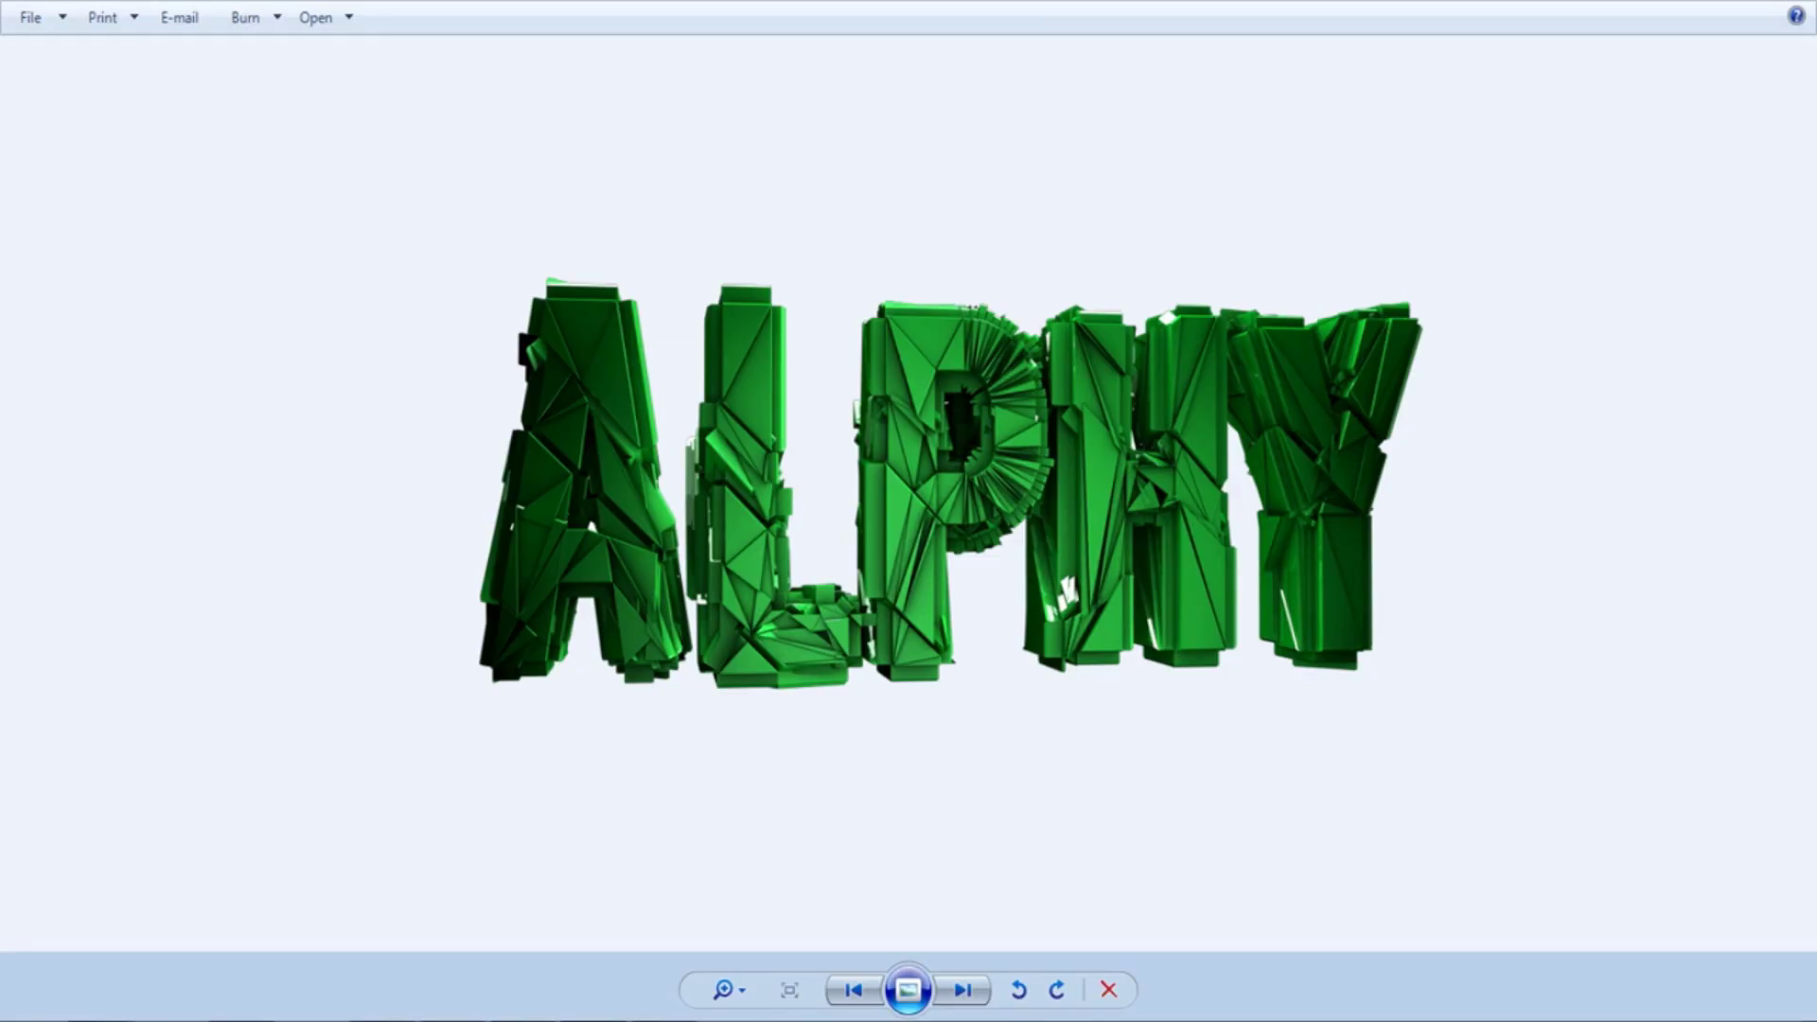
key("Right")
key("Left")
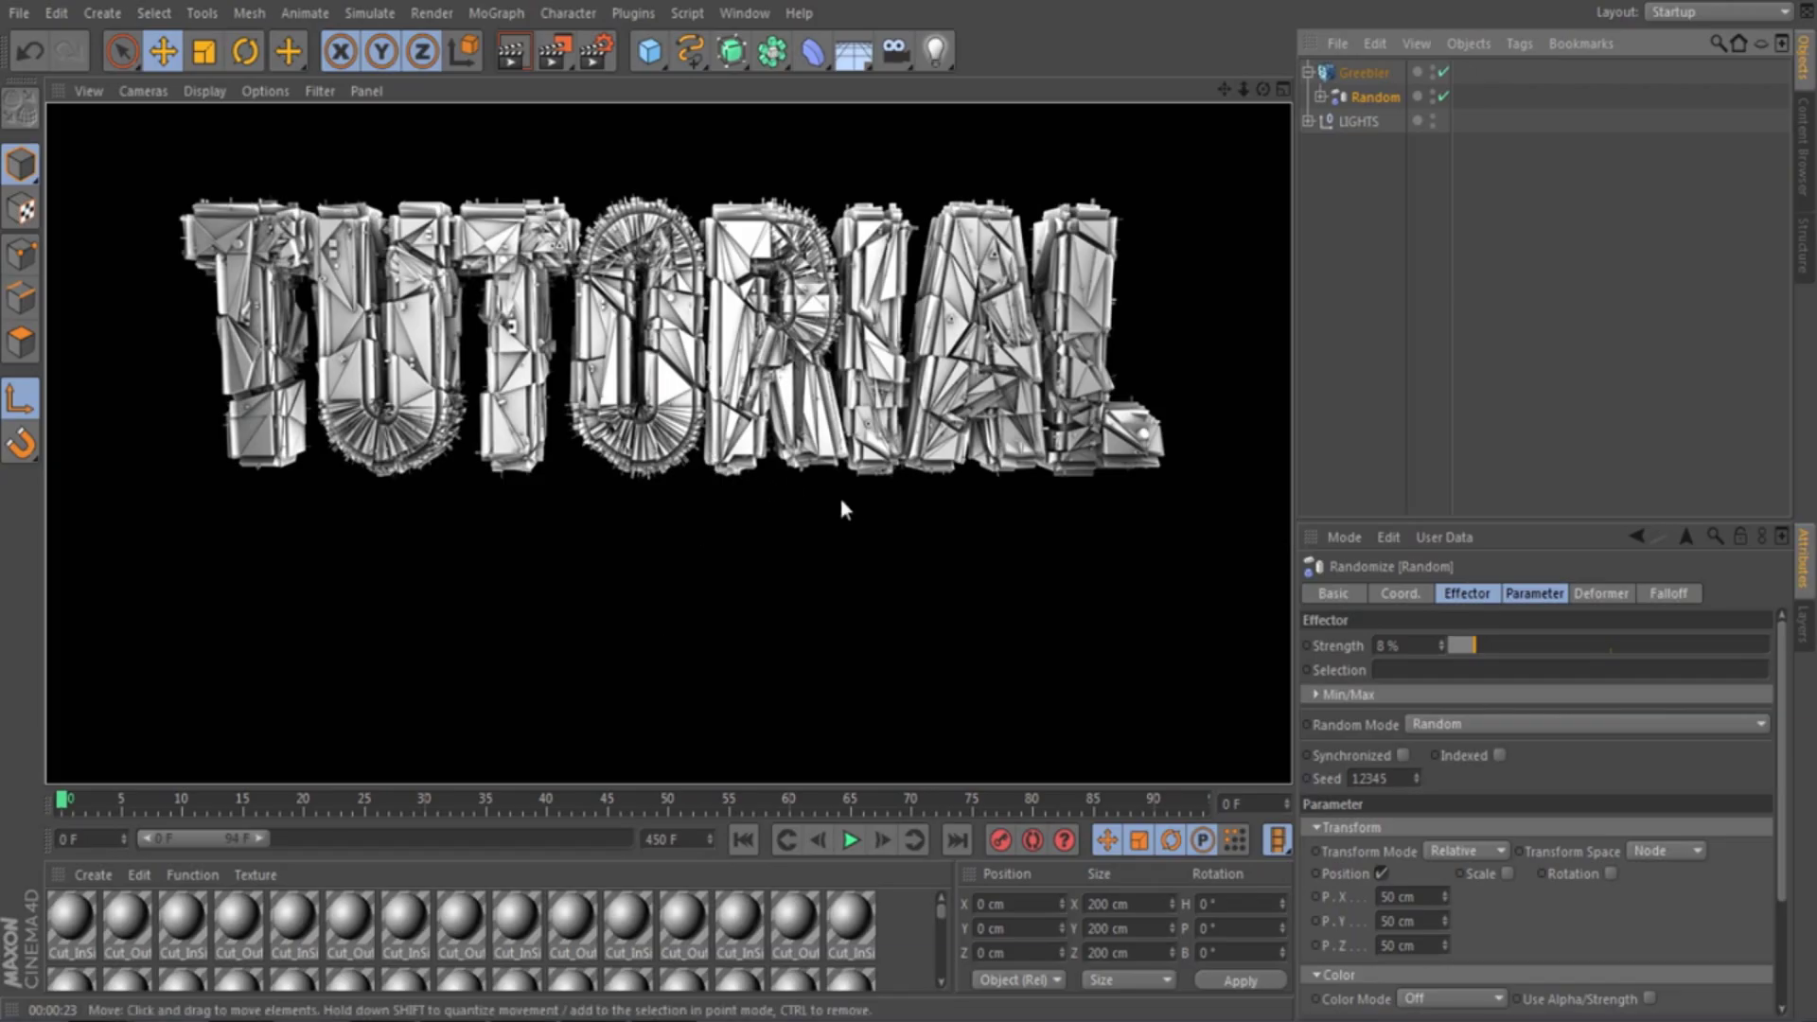
Step the Greebler's Random Seed up to 1218 for a new crack pattern
left_click(842, 504)
left_click(1363, 78)
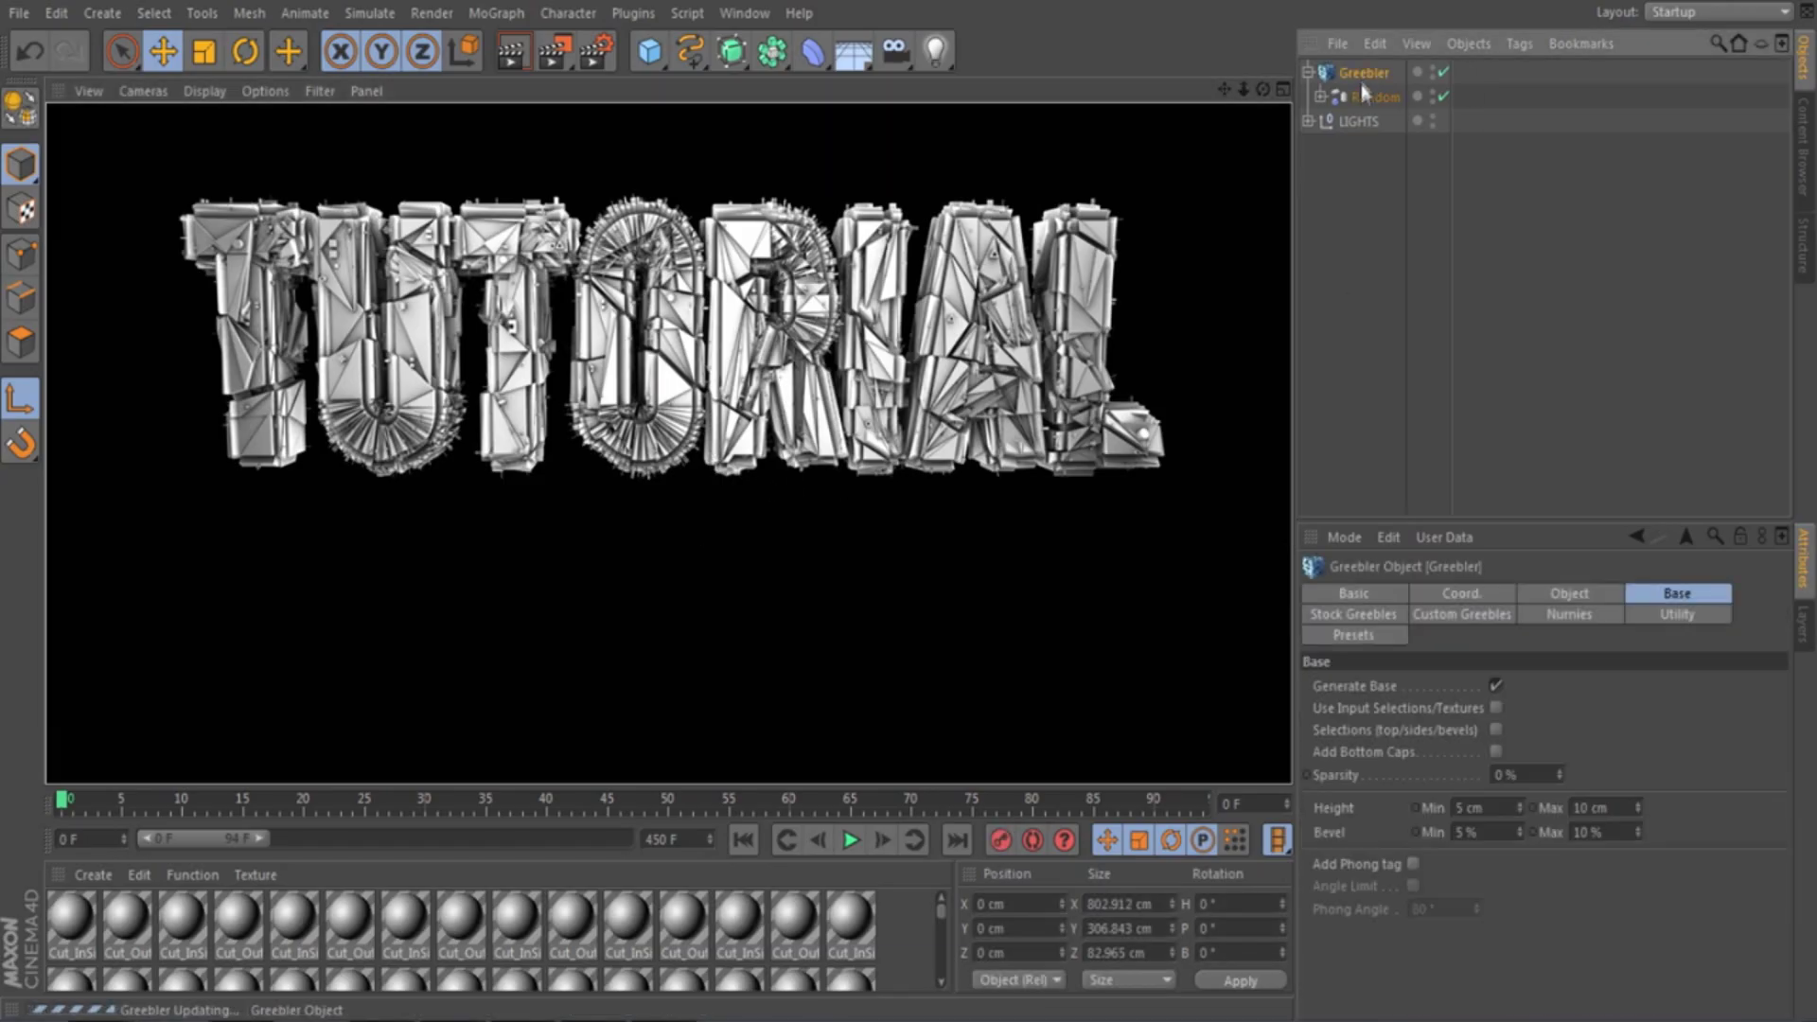
left_click(1308, 74)
left_click(1363, 598)
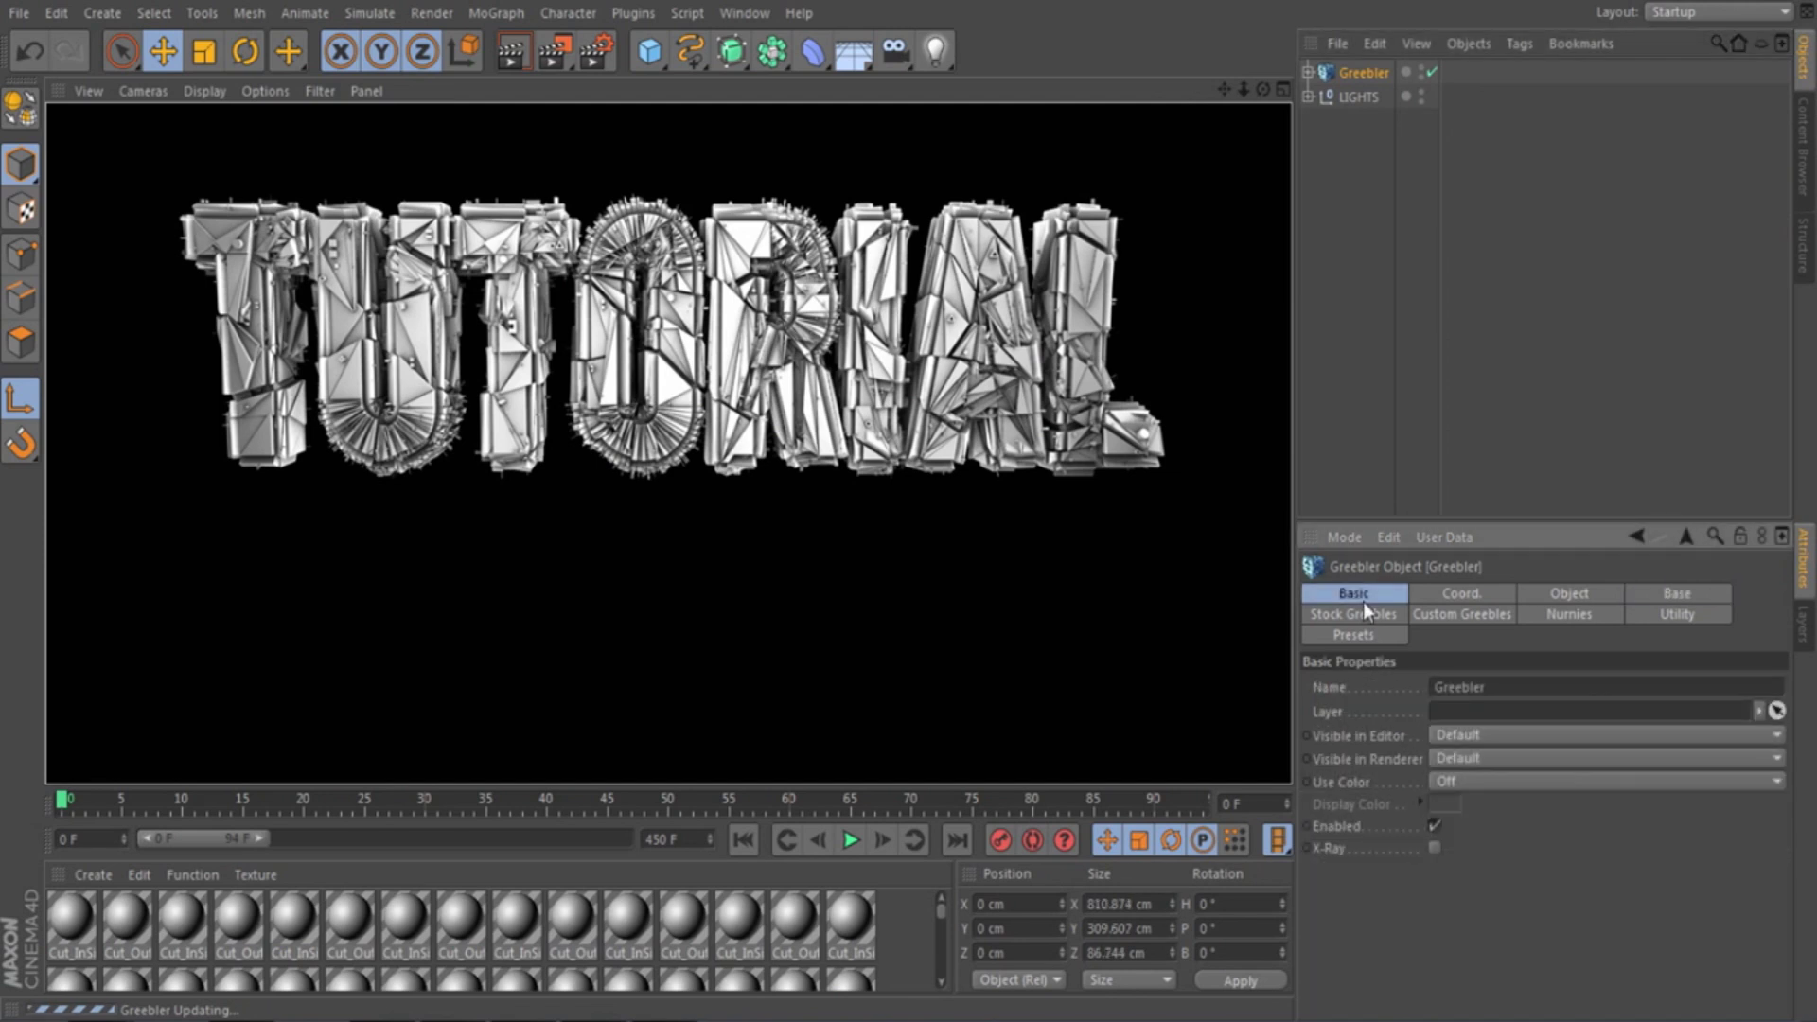
left_click(1365, 610)
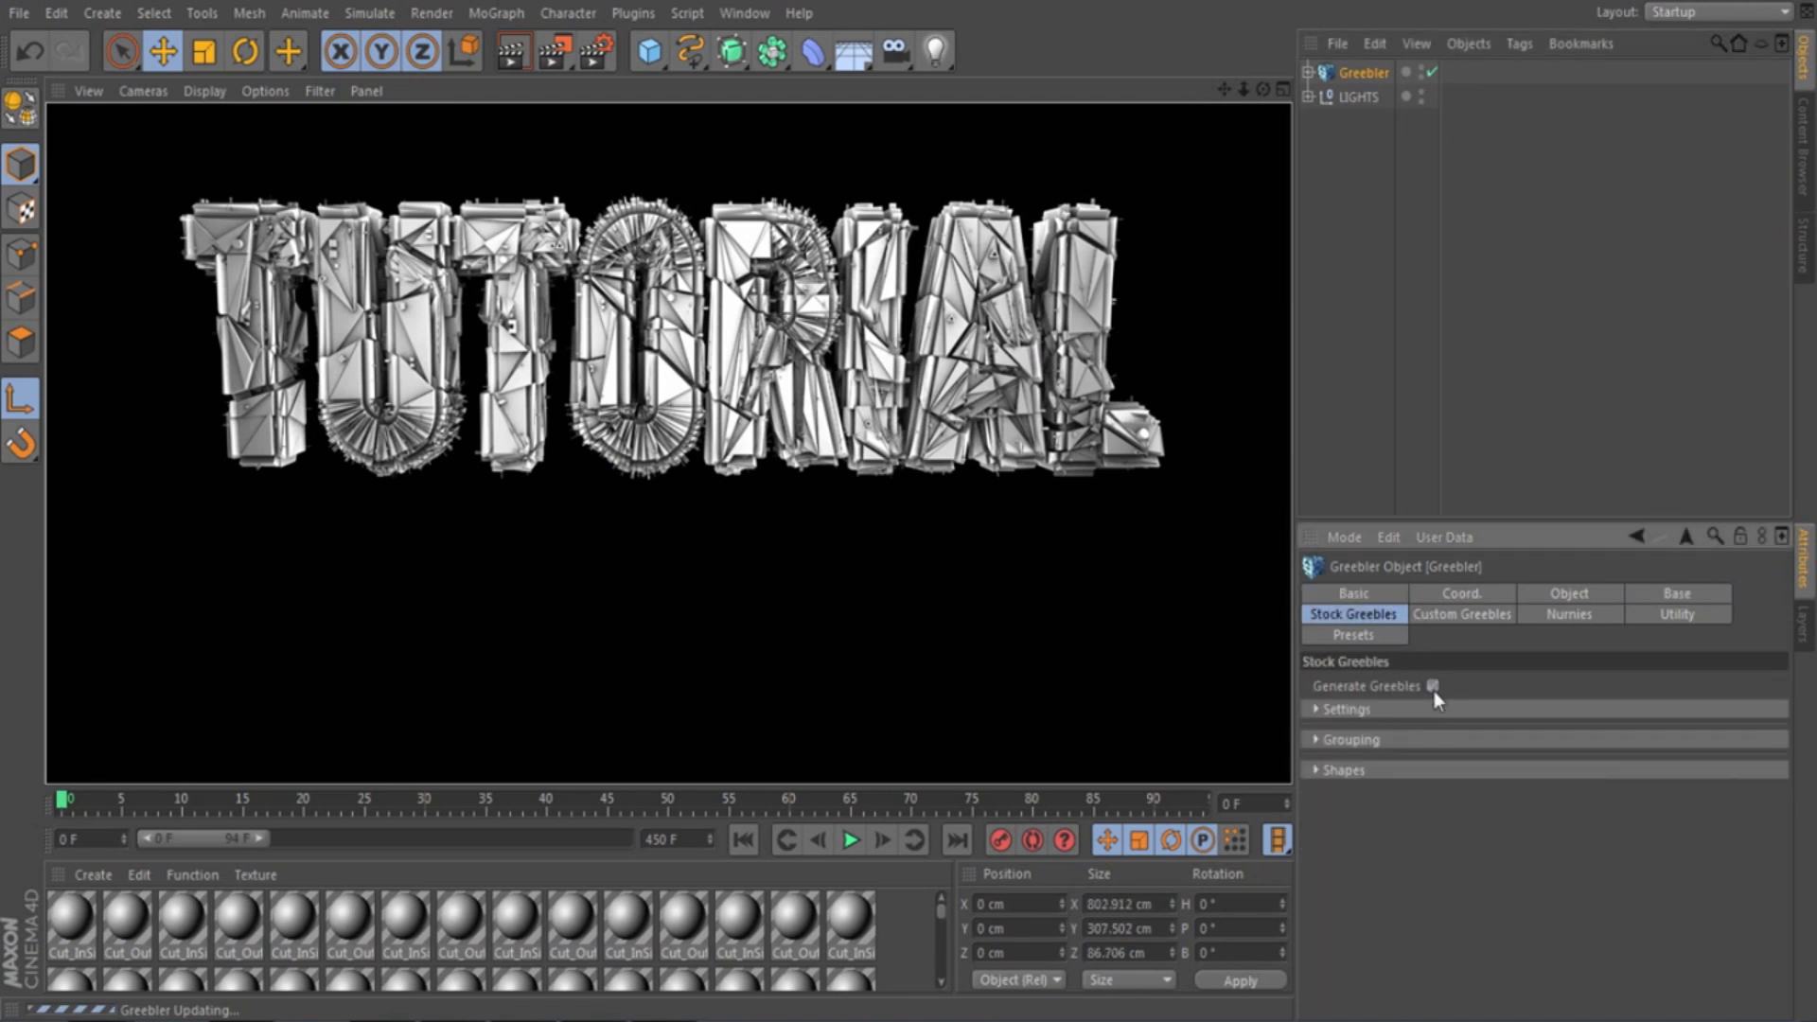
left_click(1157, 617)
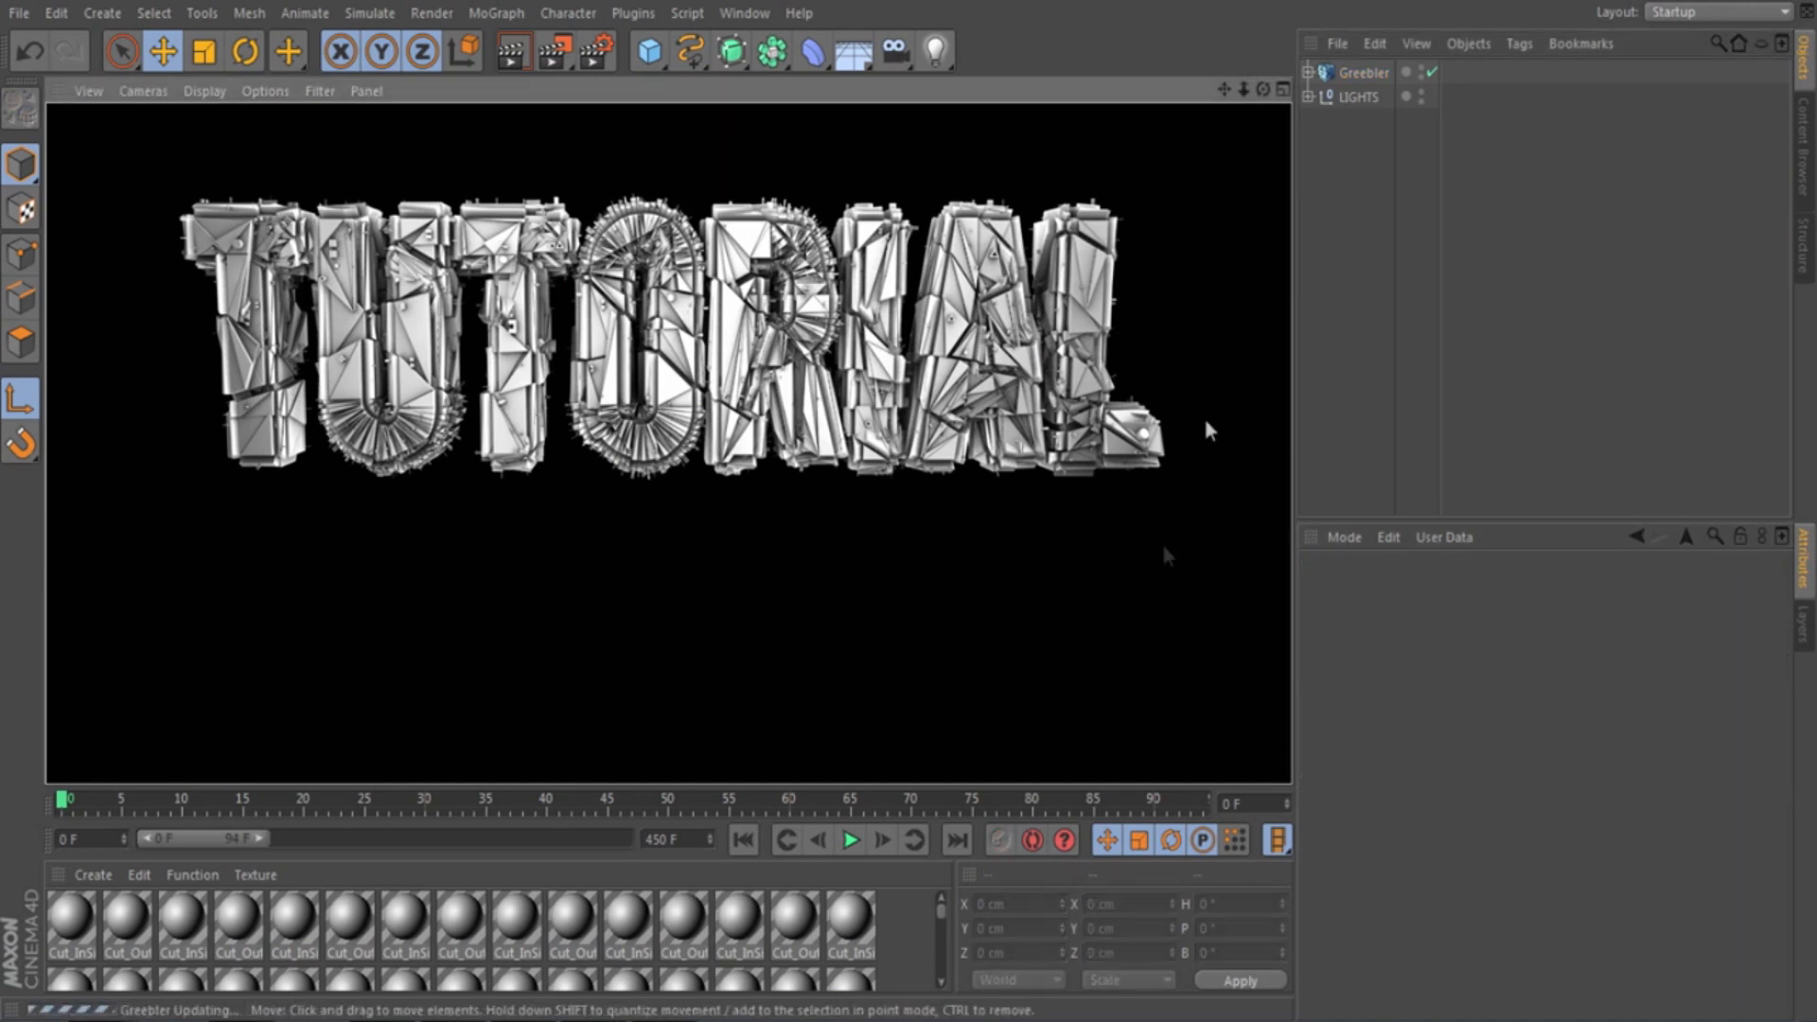
left_click(1361, 71)
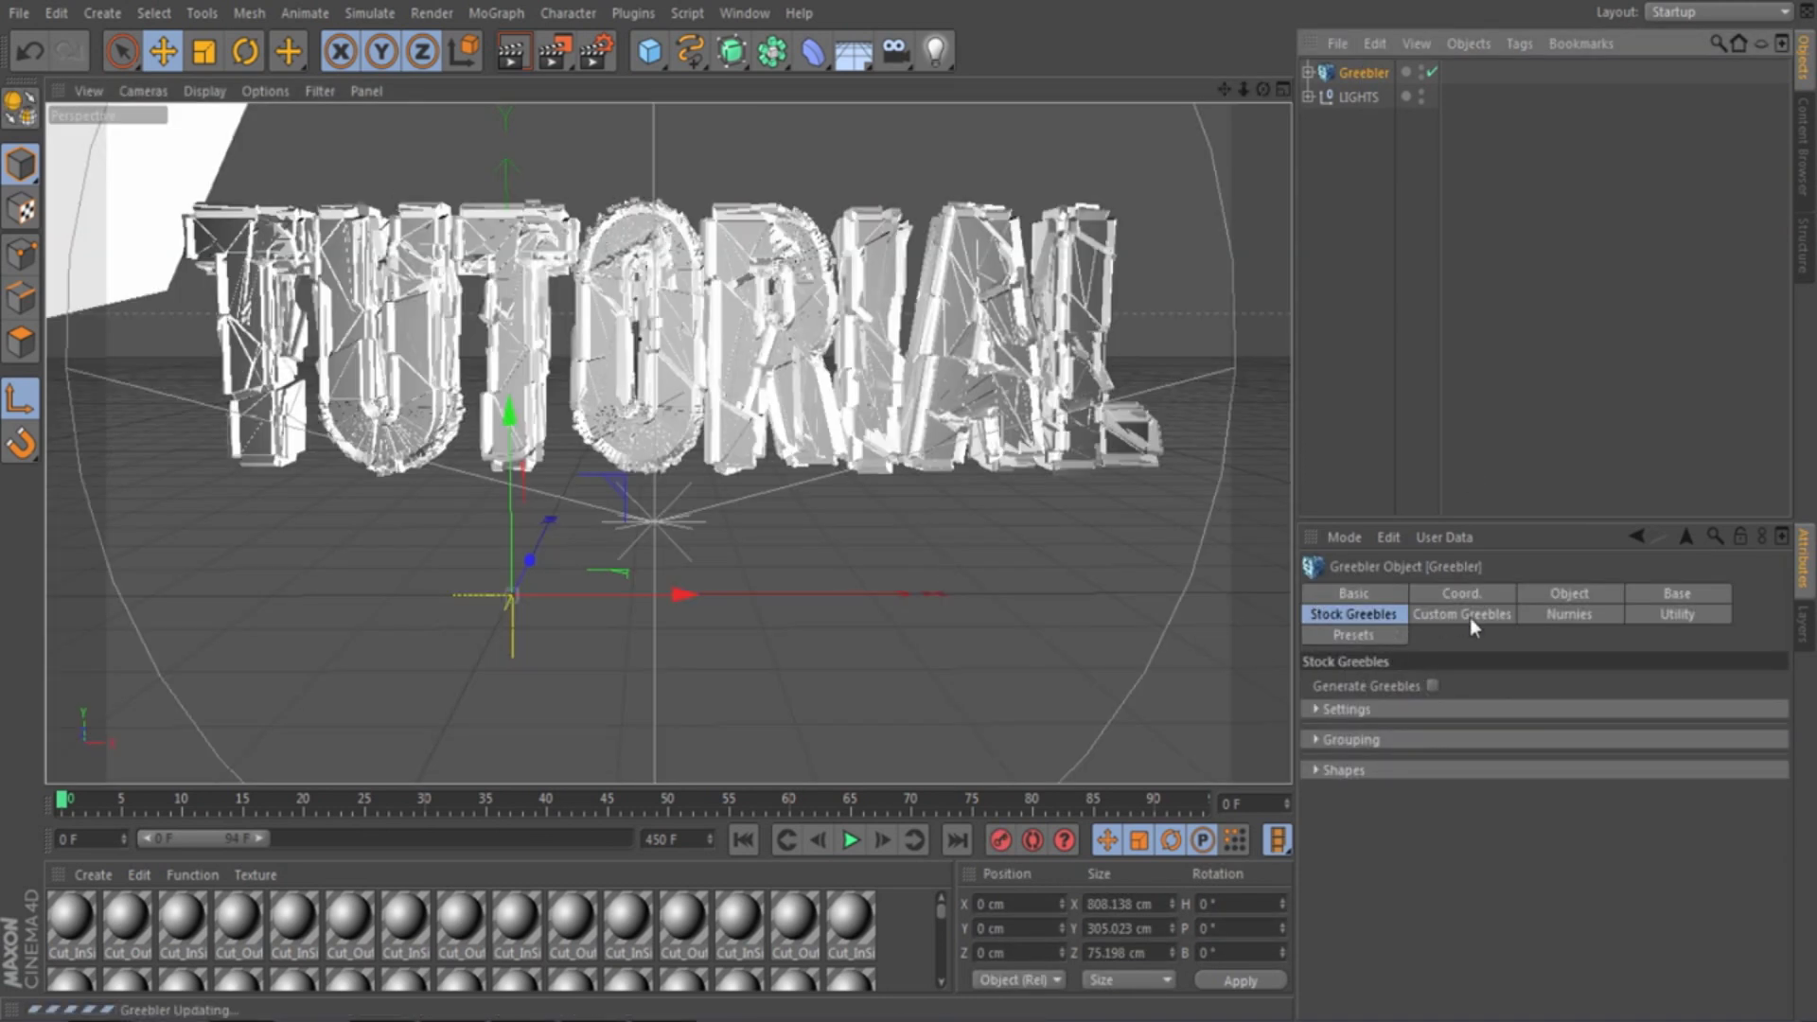
left_click(1563, 618)
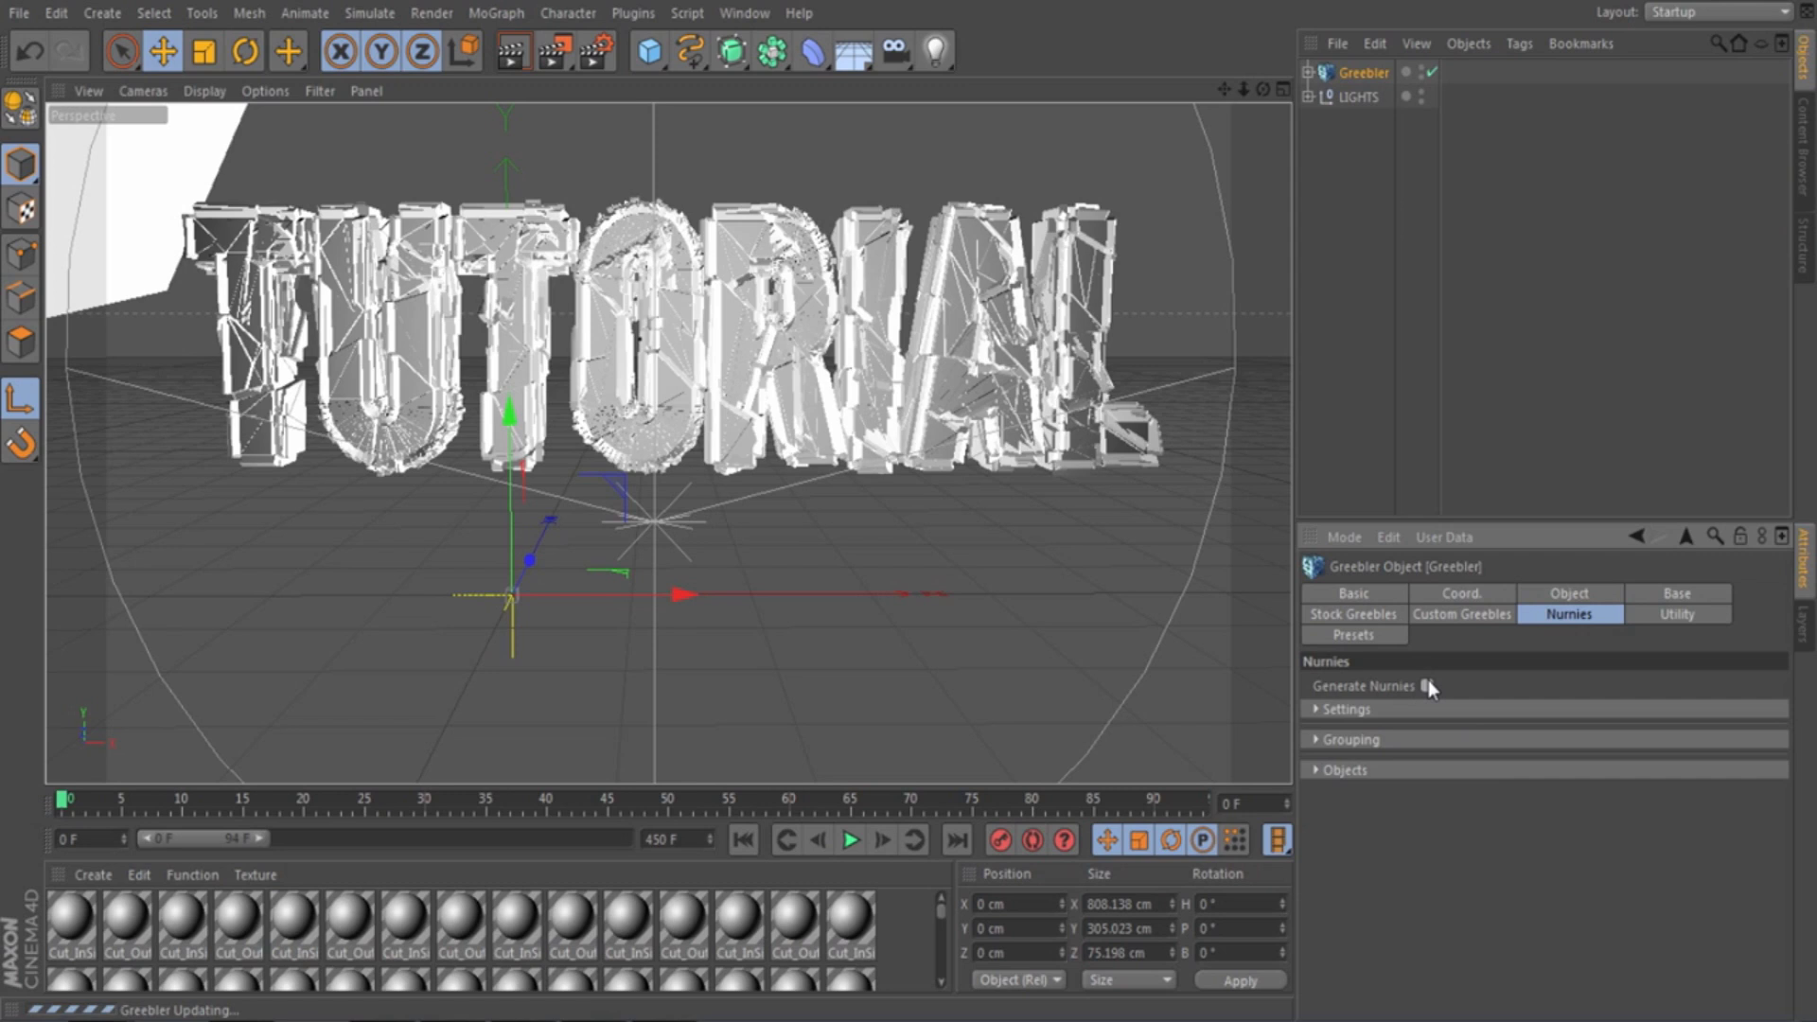
left_click(1592, 596)
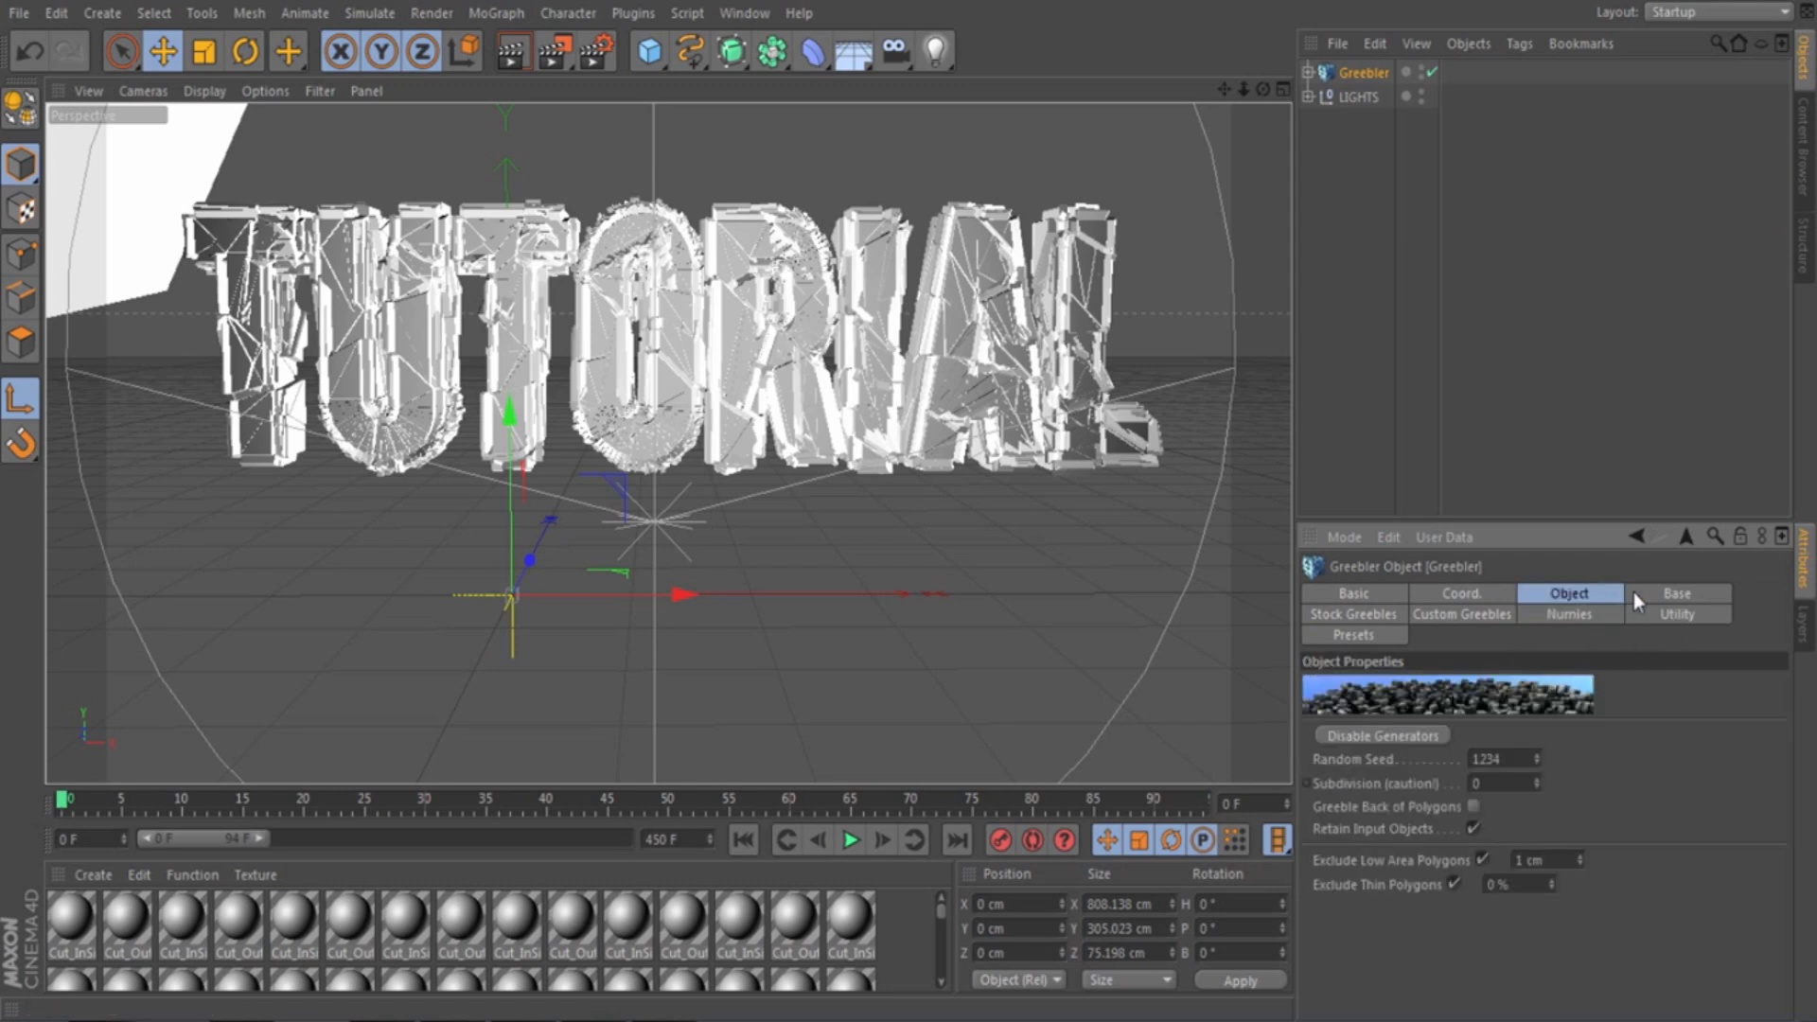
key("Up")
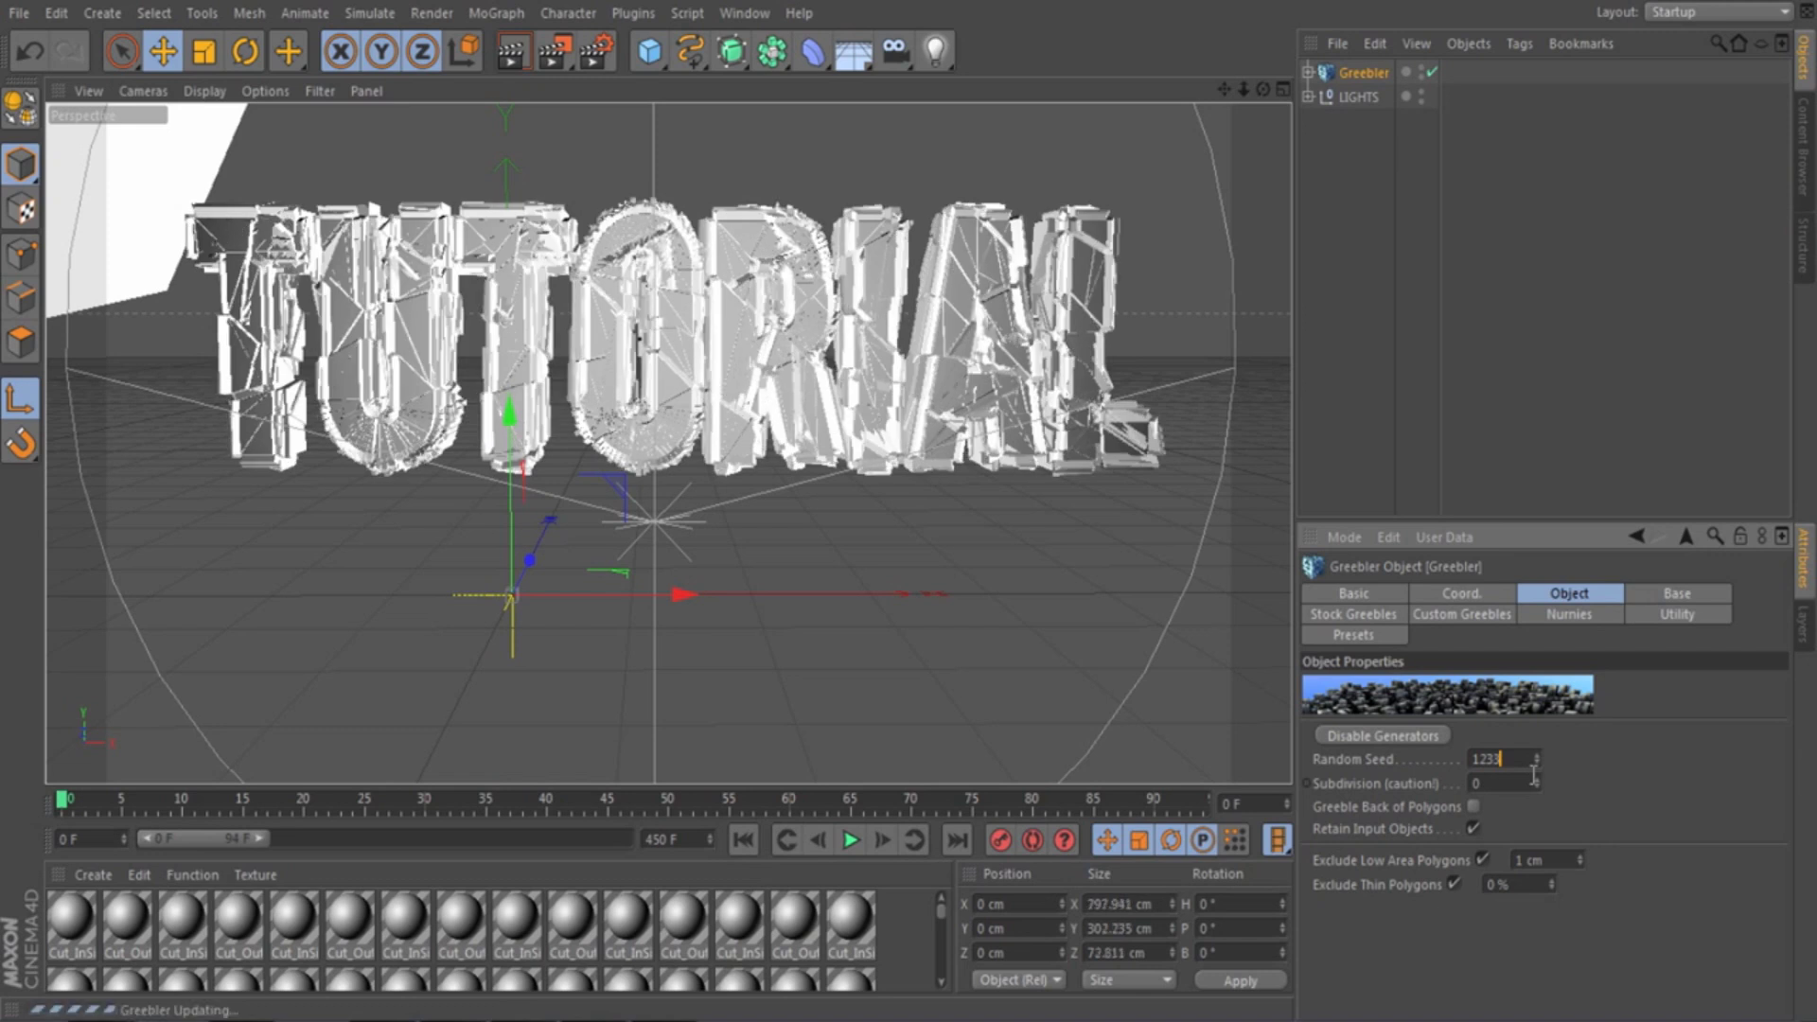
key("Up")
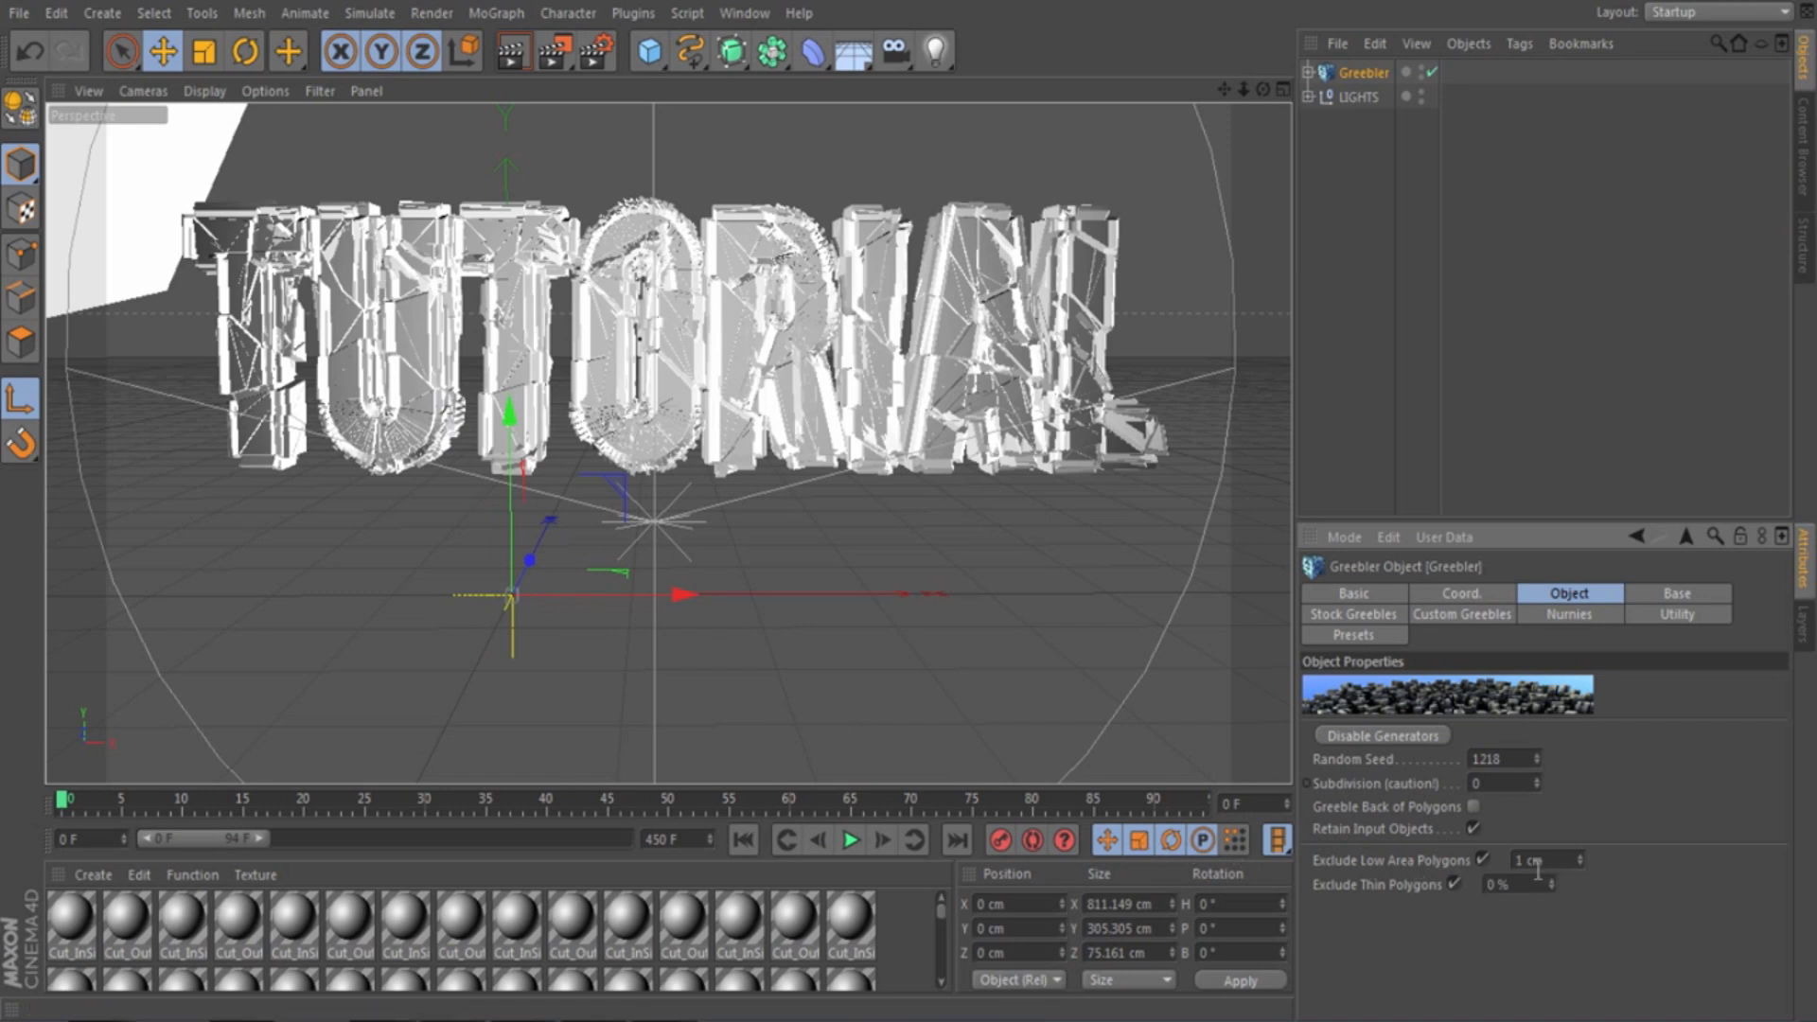
left_click(1666, 600)
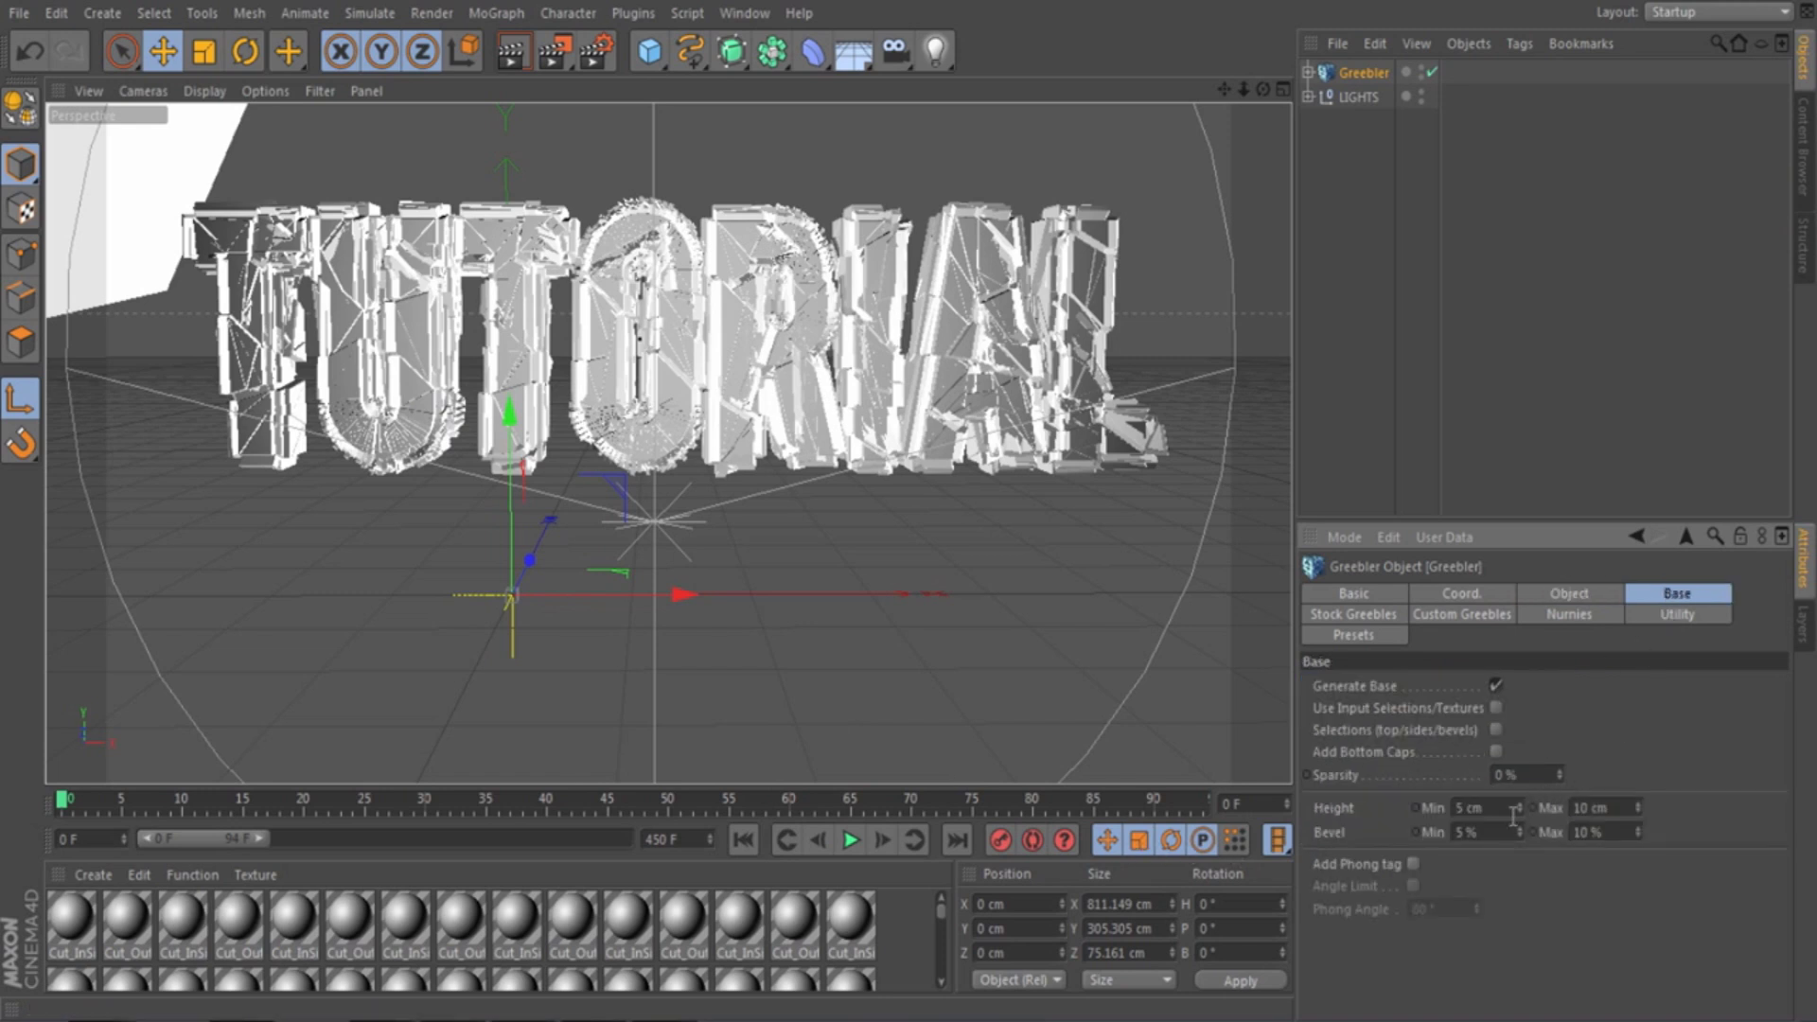
Set the Greebler base Height Min and Max both to 0 cm
left_click(1480, 809)
double_click(1479, 810)
type("0")
key("Tab")
type("0")
key("Return")
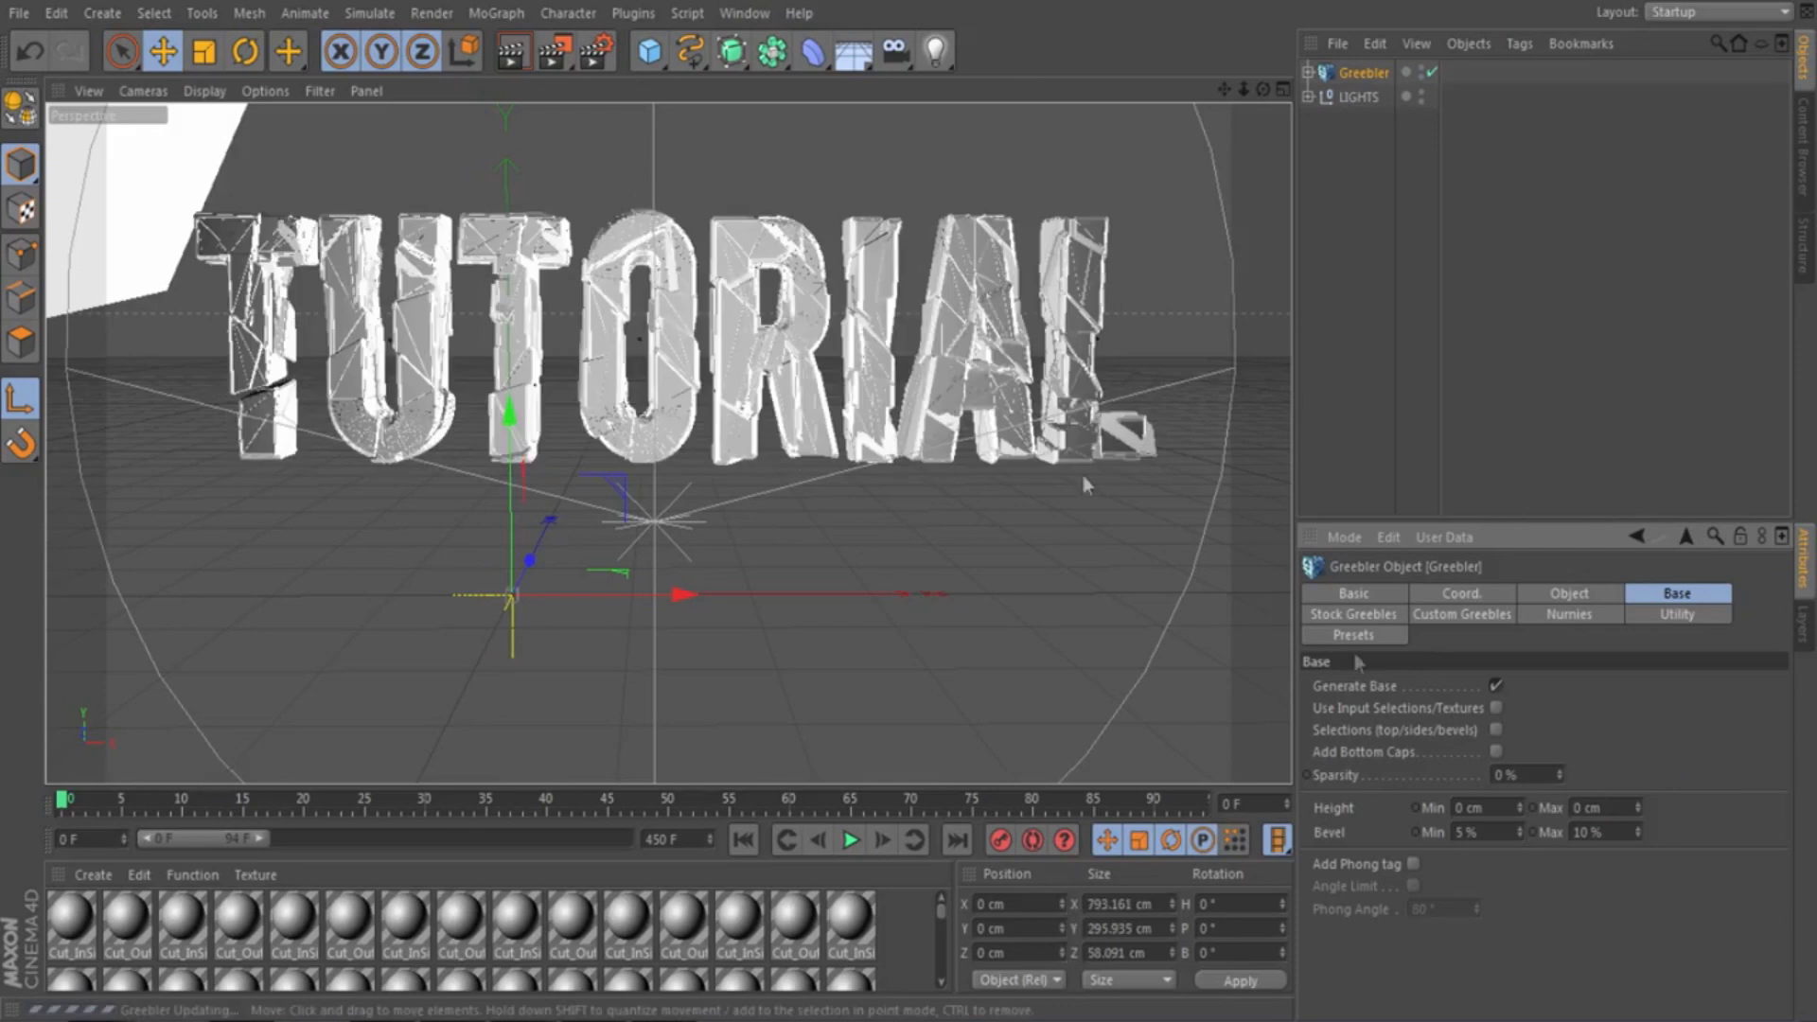
Raise the Greebler Bevel Max to 35 % and render a preview
double_click(1599, 833)
type("26")
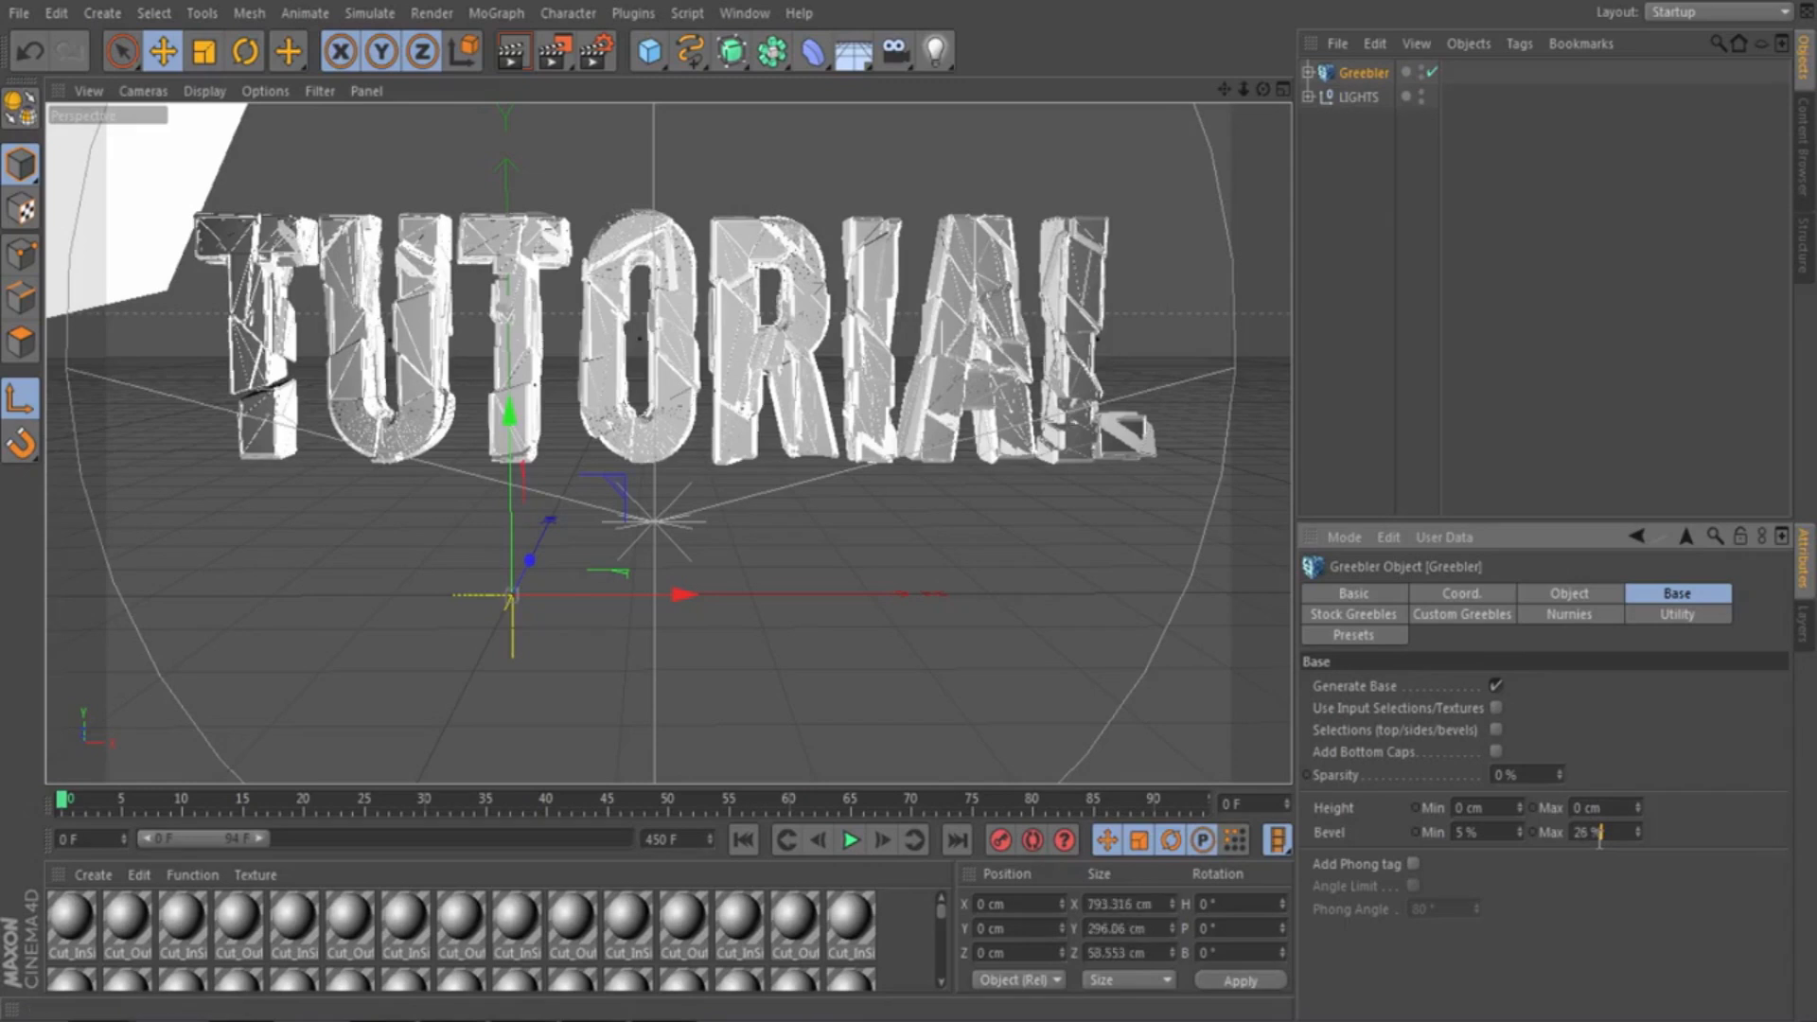
scroll(1599, 839, "up", 3)
scroll(1599, 839, "up", 5)
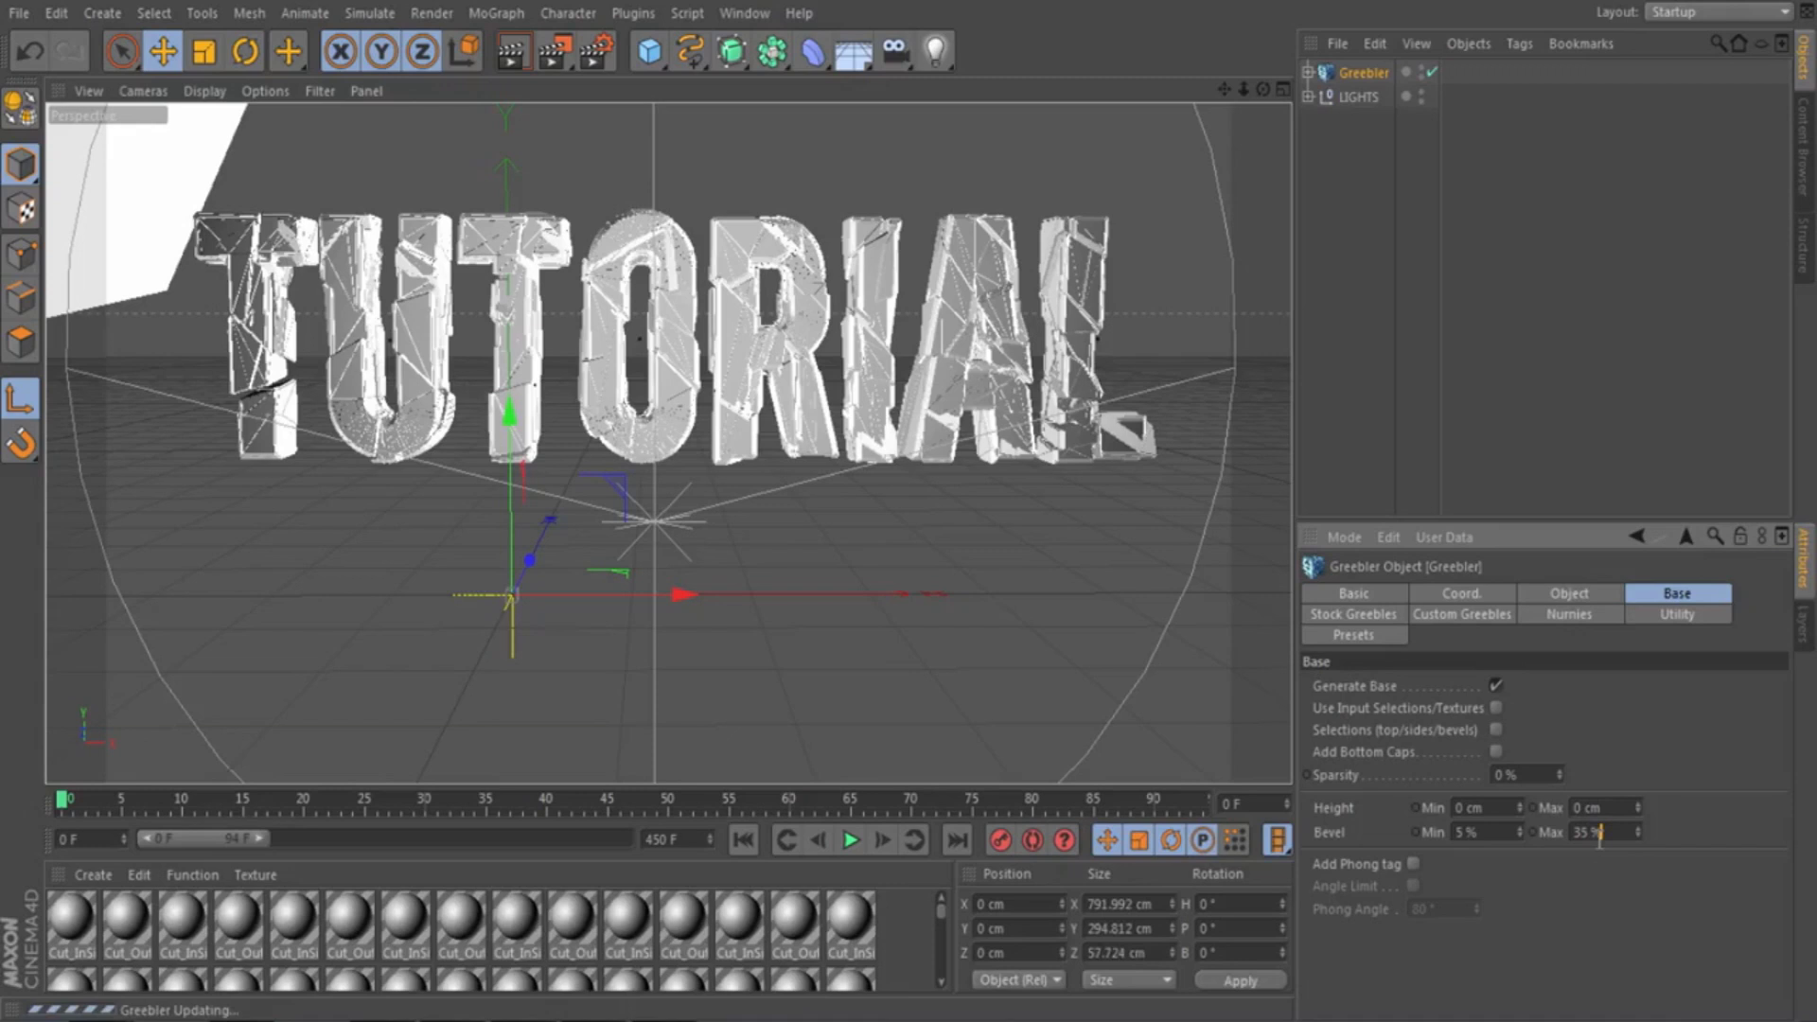
left_click(514, 55)
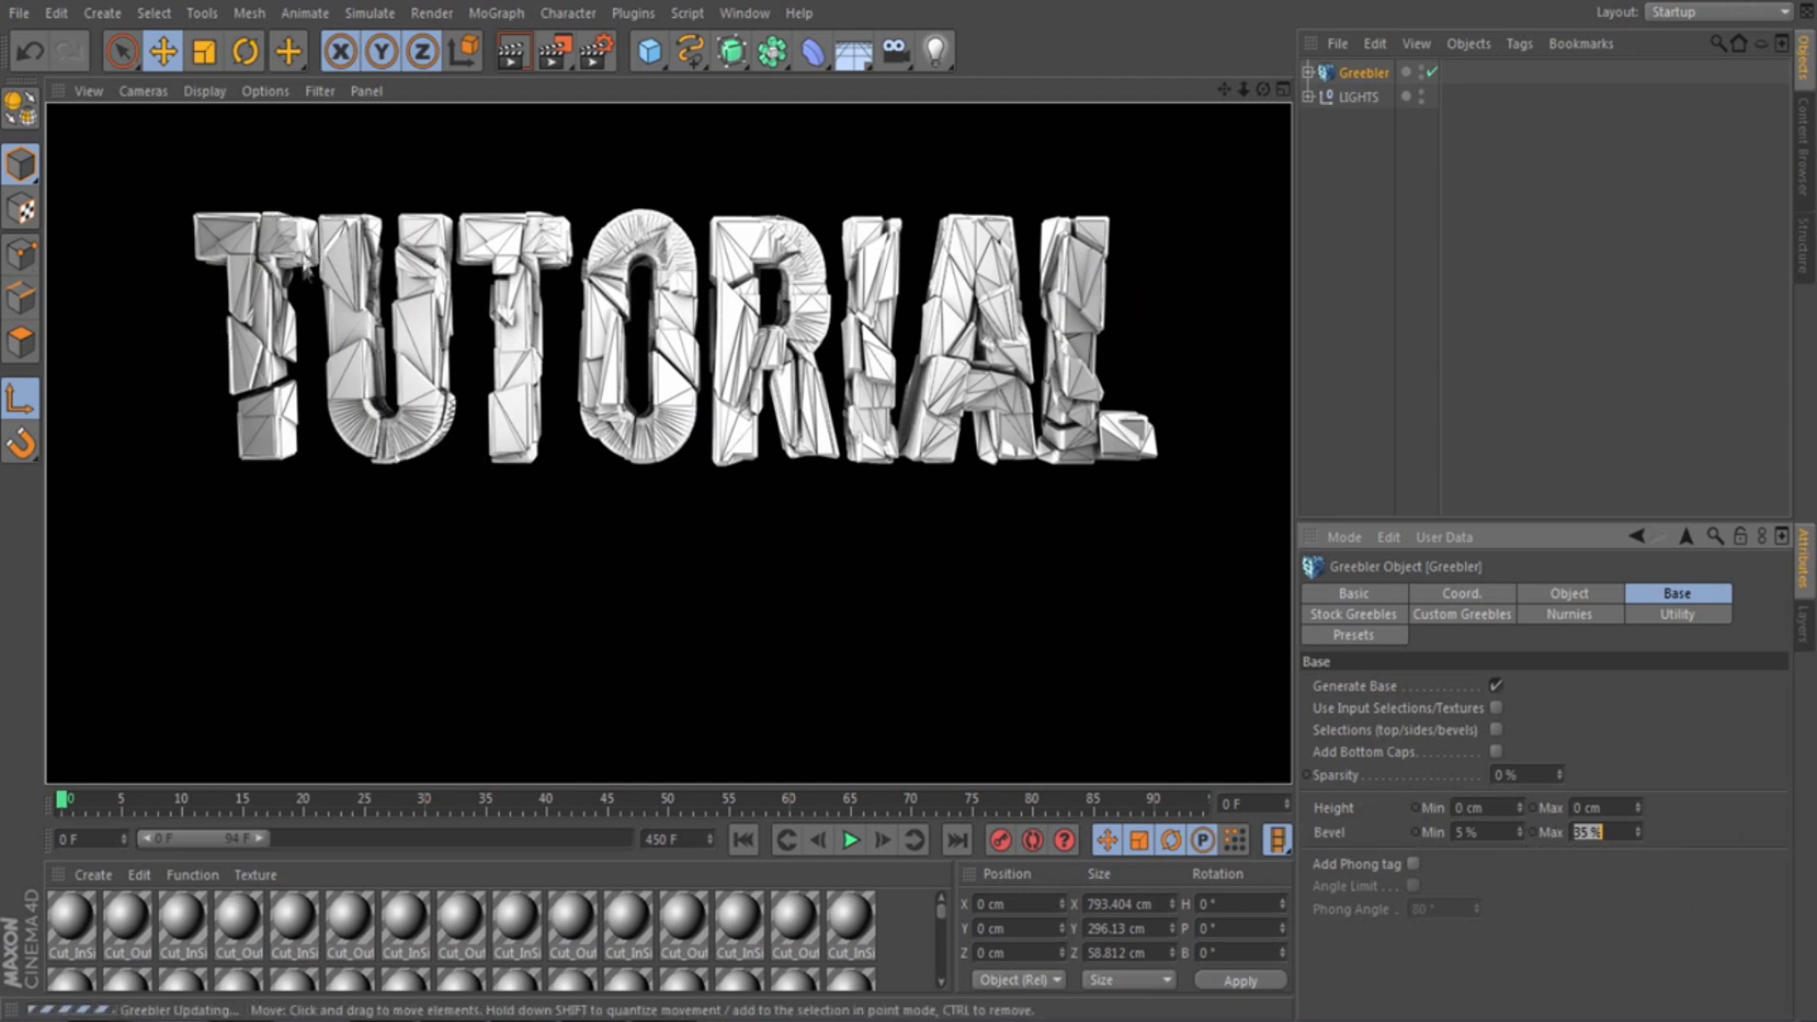
Back in the editor view, lower the Greebler's Bevel Max to 15 %
left_click(702, 741)
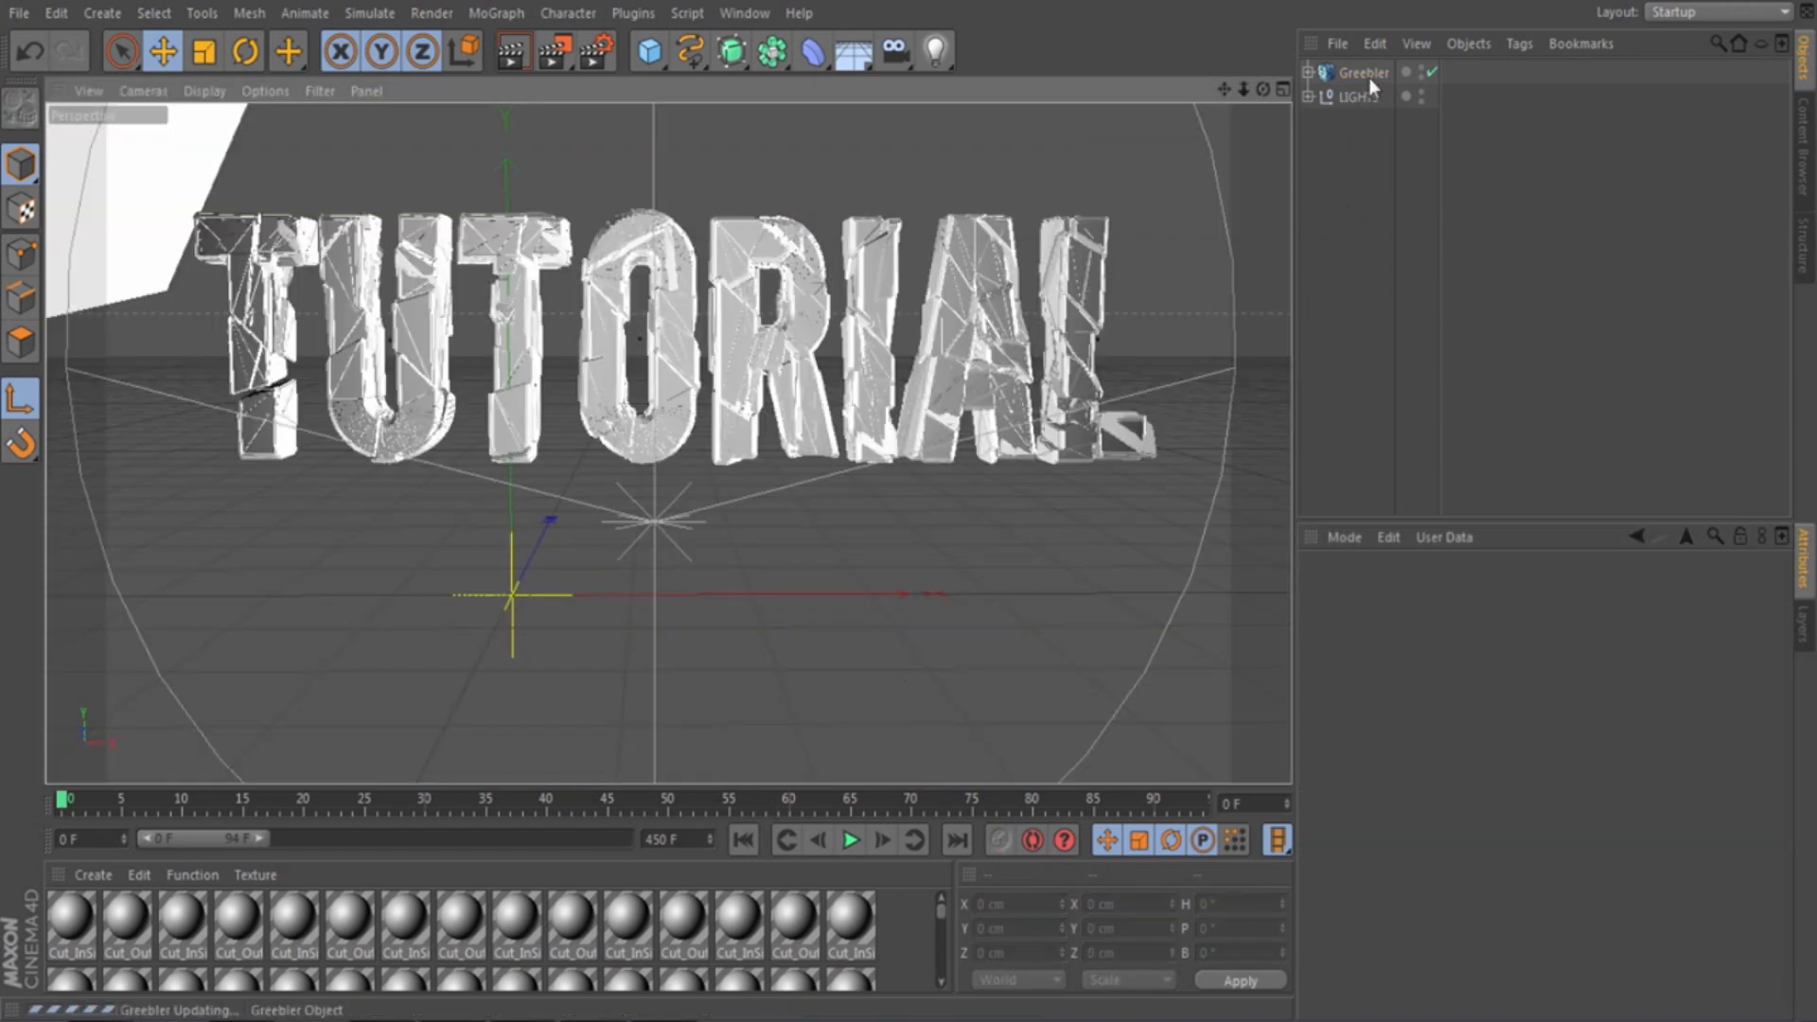
left_click(1368, 74)
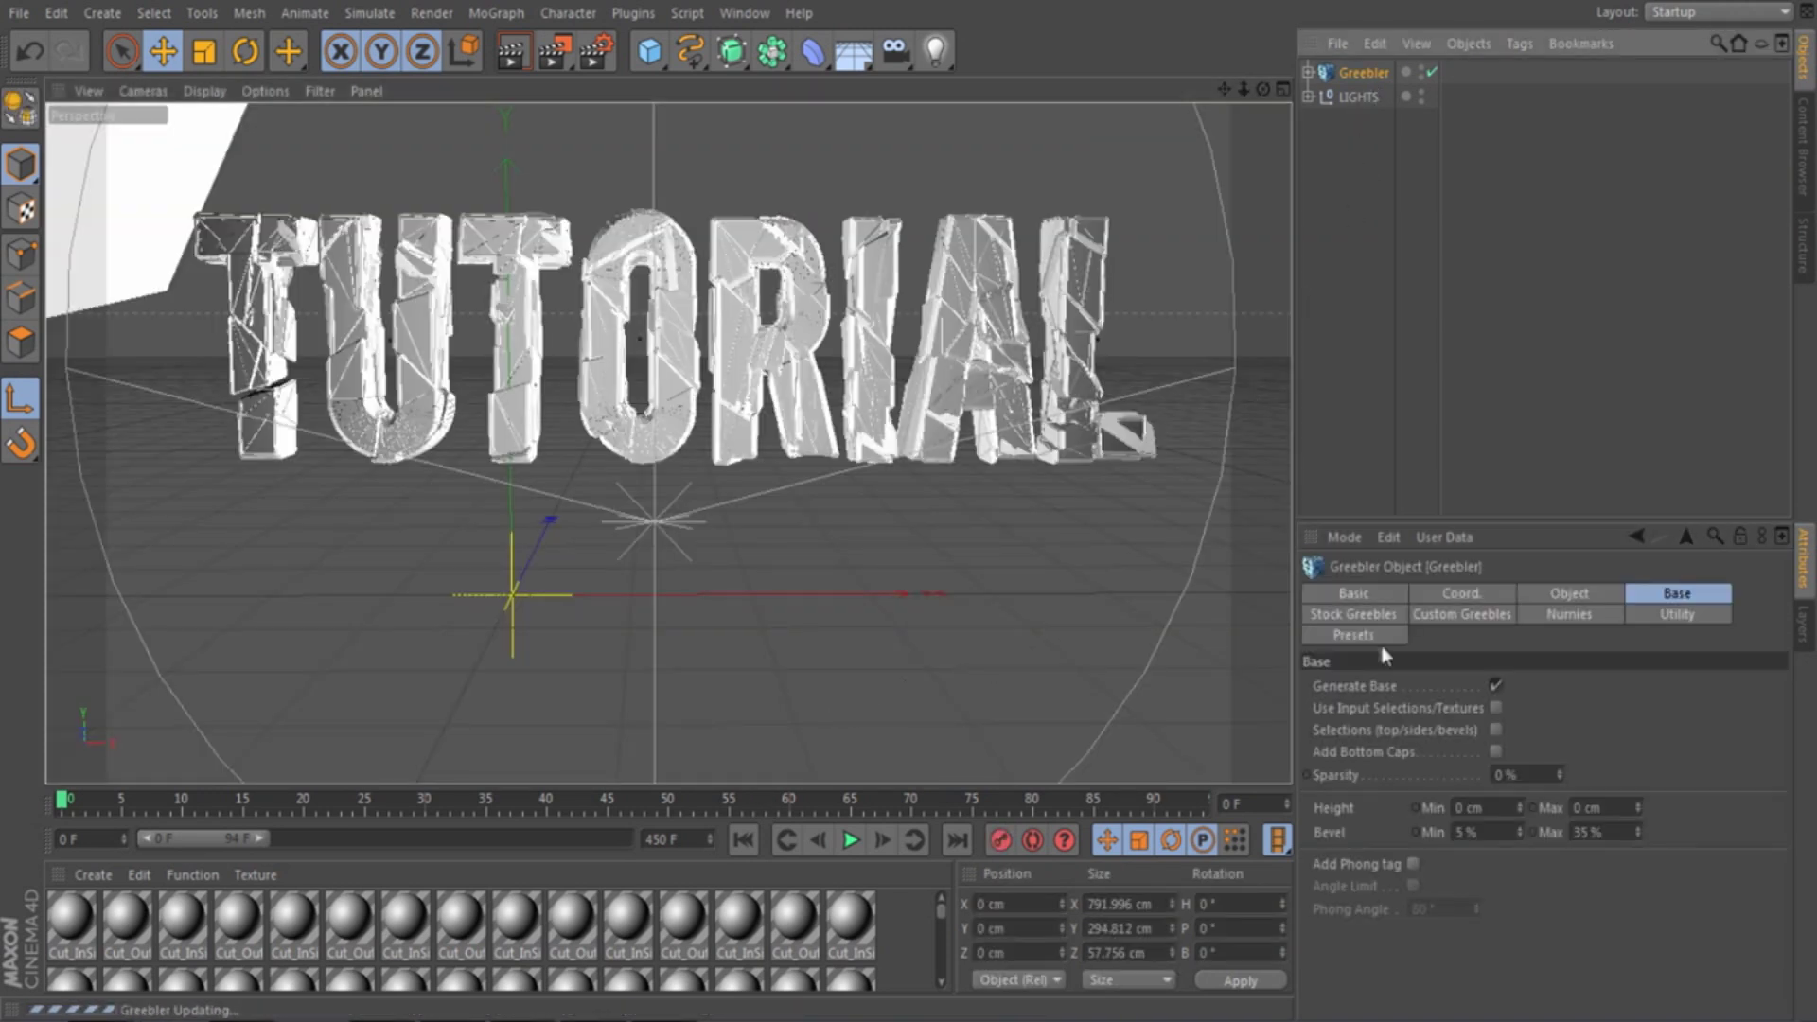
left_click(1596, 833)
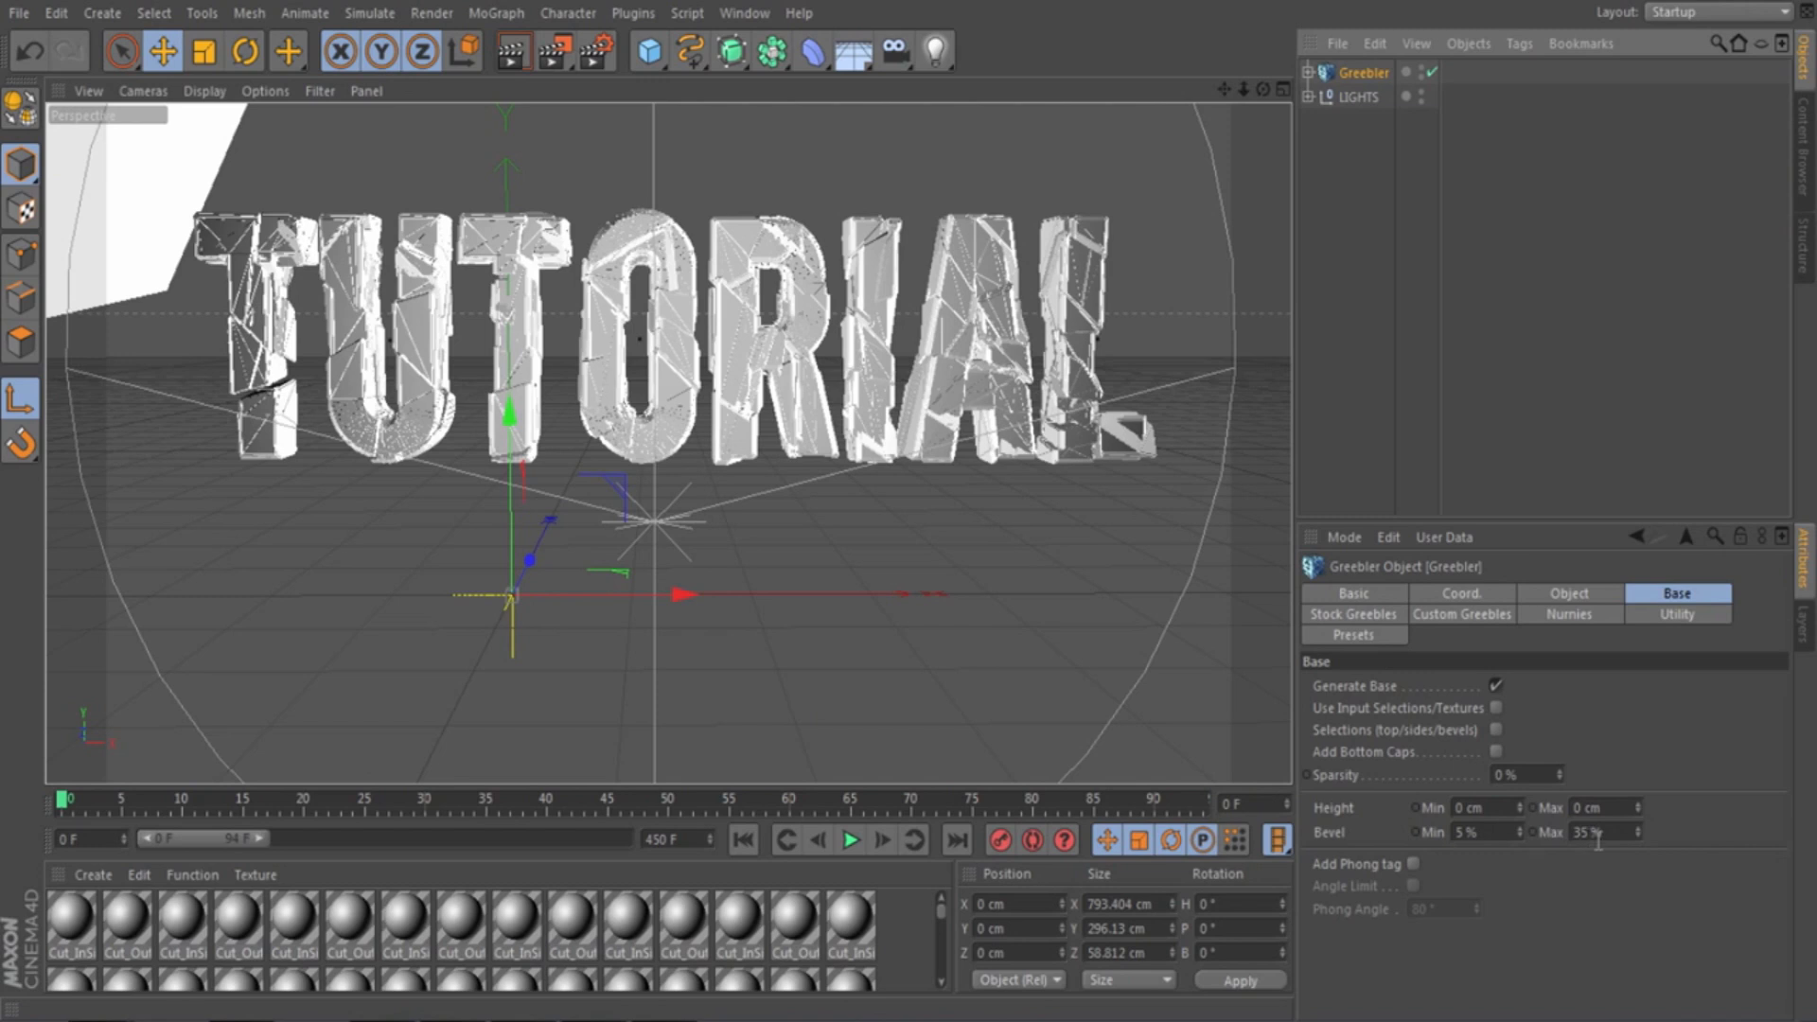
type("1")
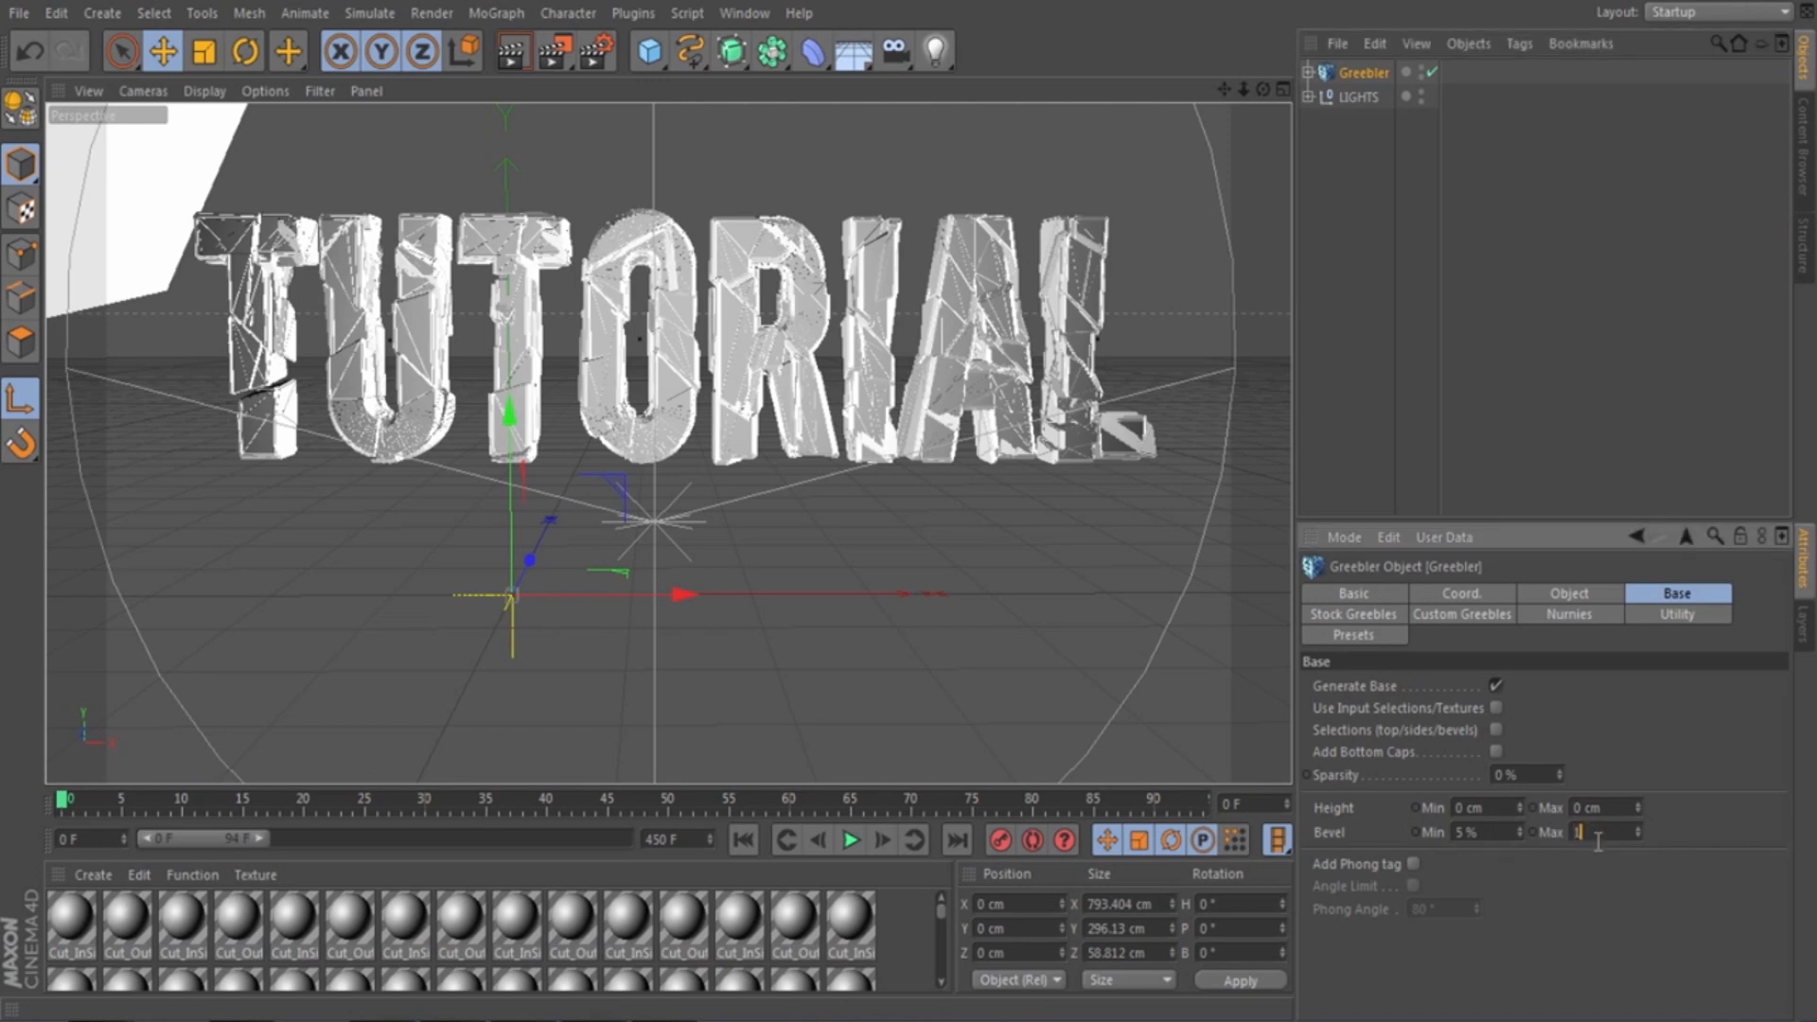
key("Return")
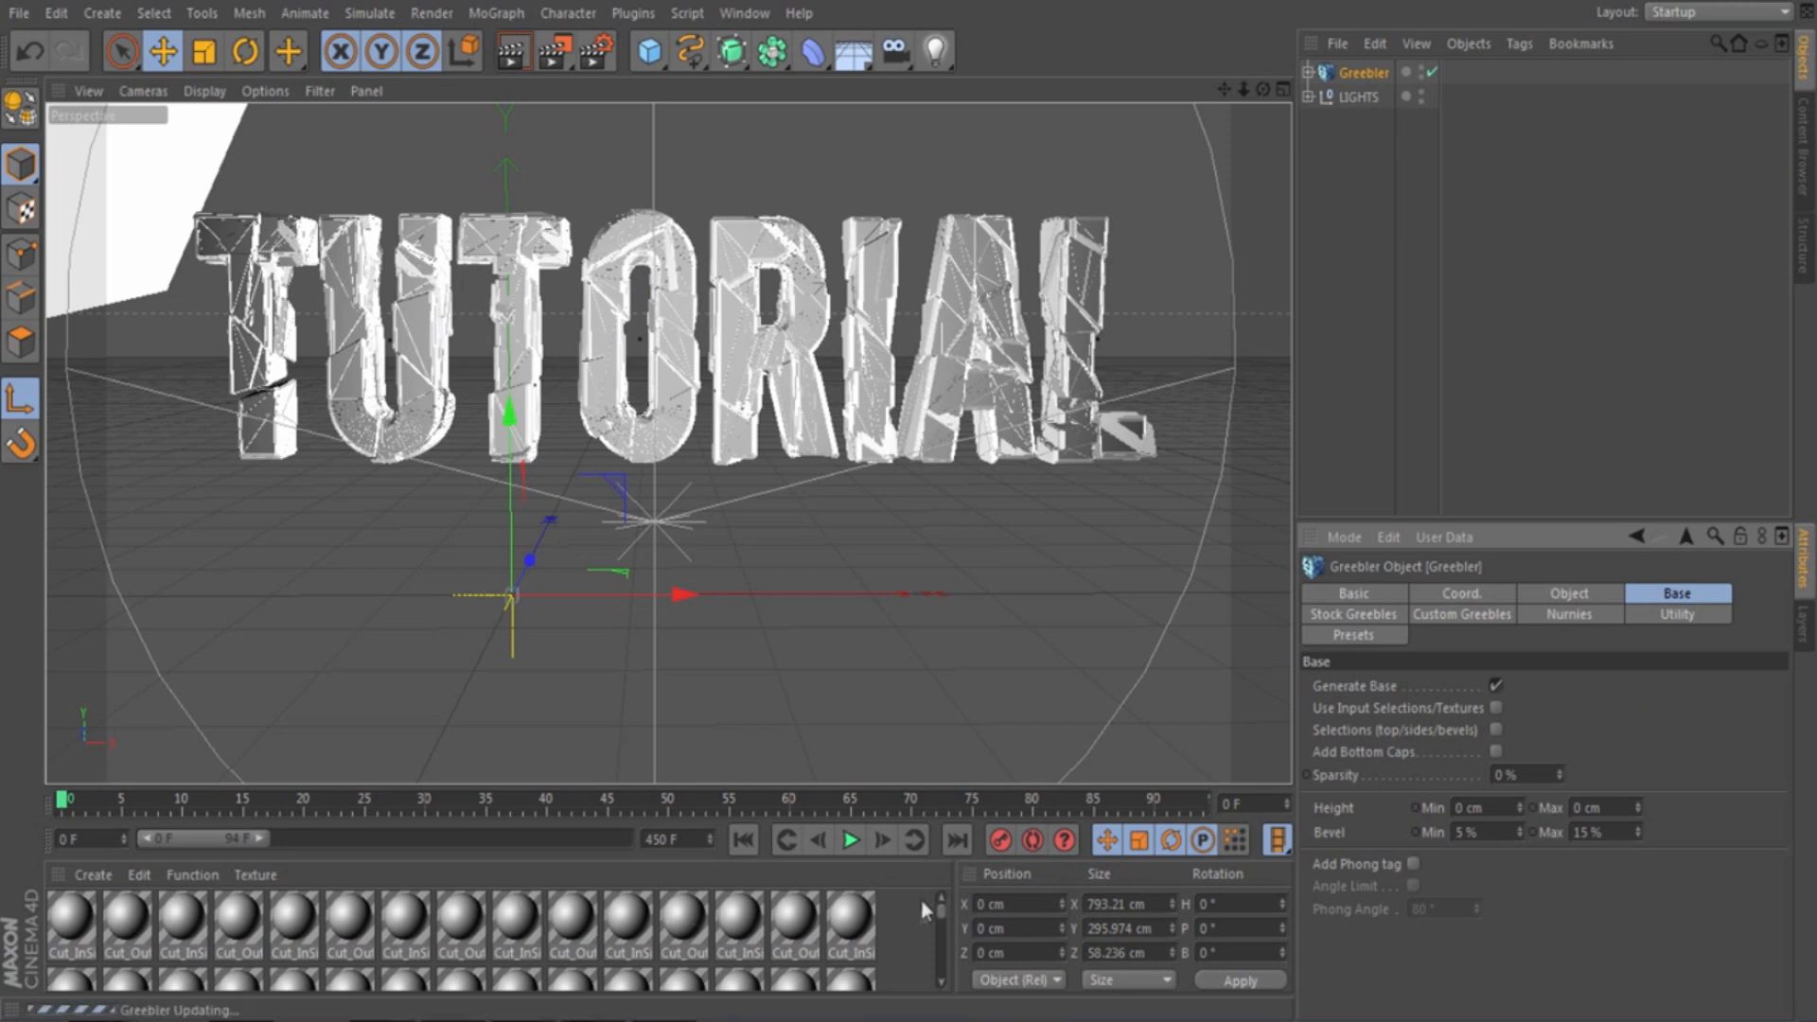
scroll(920, 938, "down", 2)
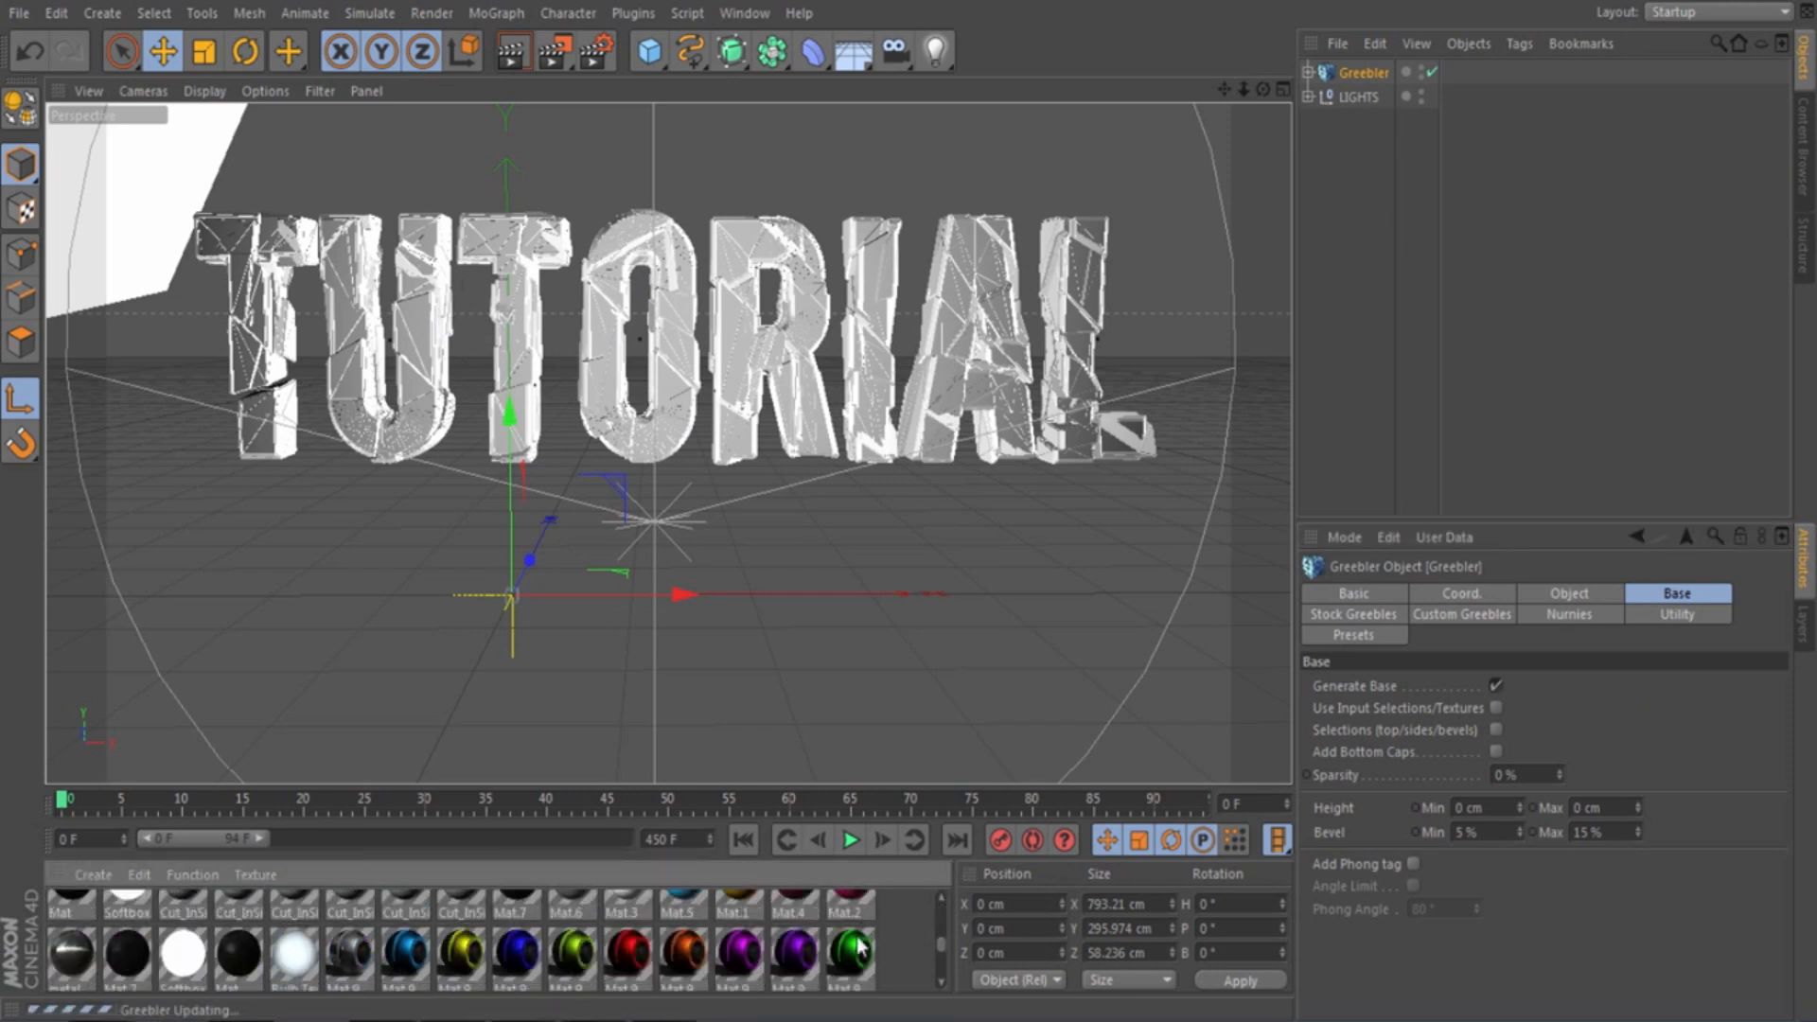
Apply the red Mat.9 material to the Greebler and render the view to confirm the red text
mouse_move(633, 975)
left_mouse_down()
mouse_move(1579, 202)
mouse_move(1451, 79)
mouse_move(1400, 74)
left_mouse_up()
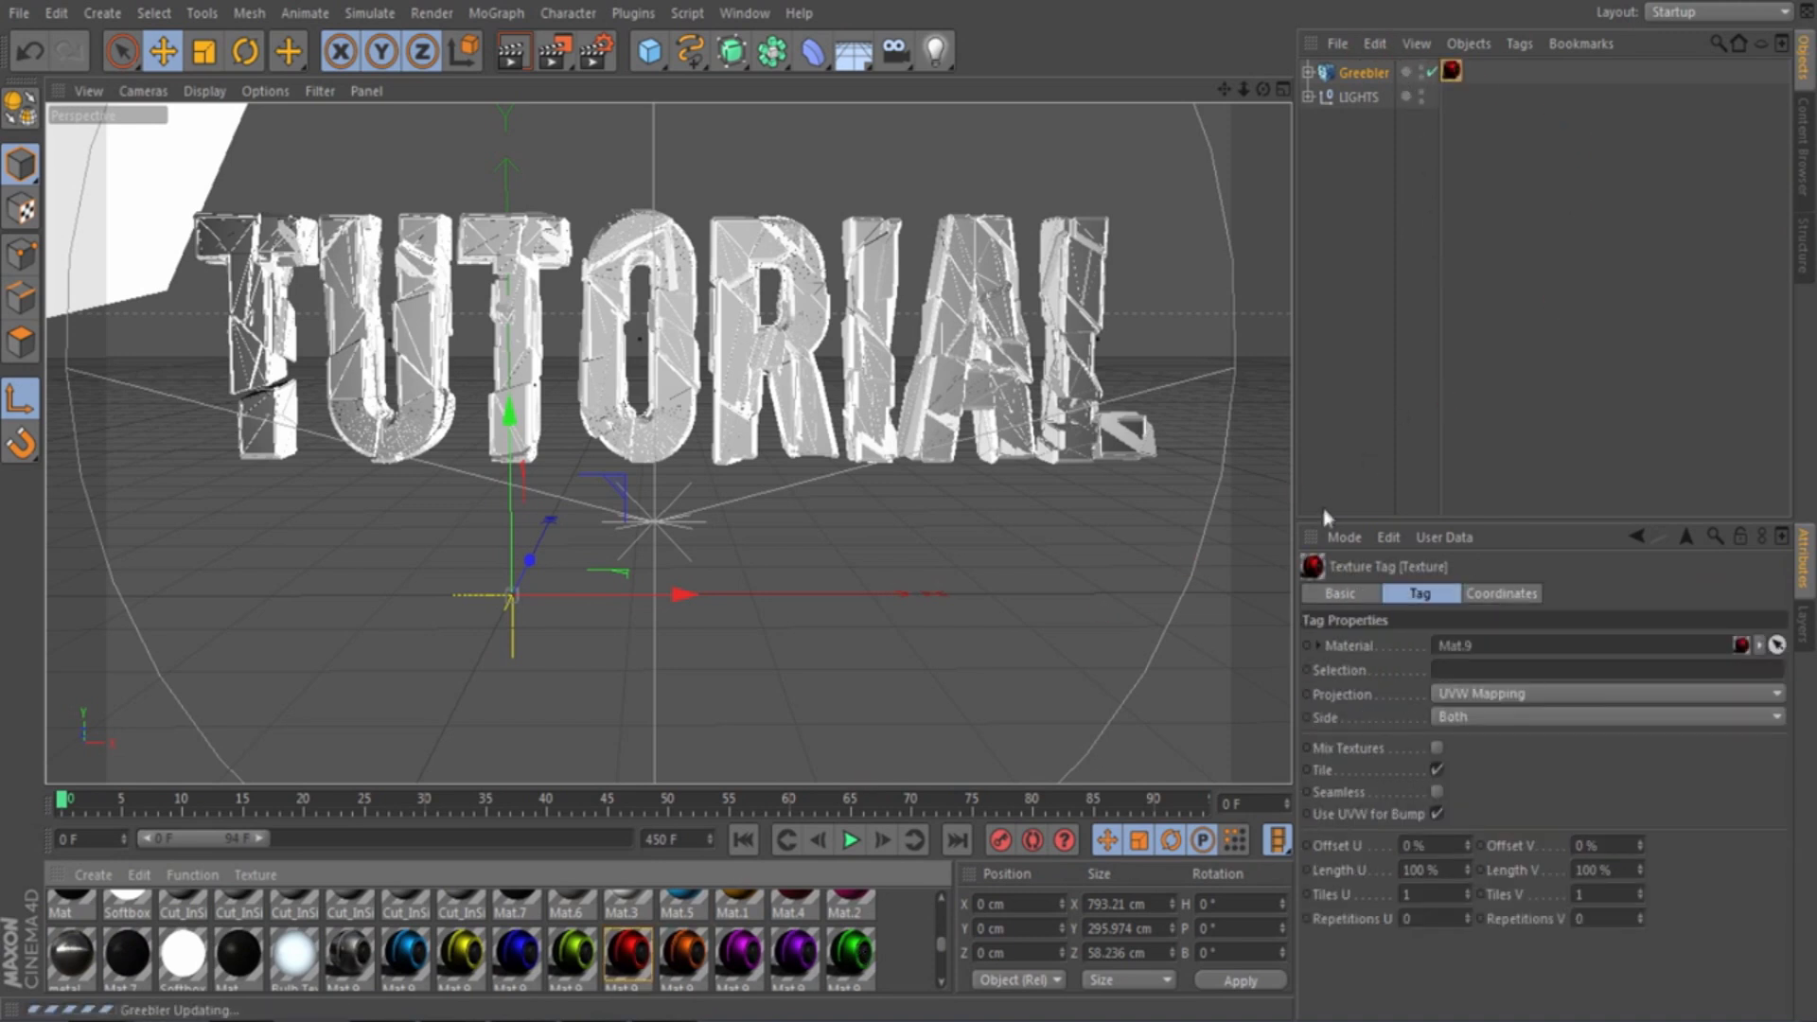
left_click(511, 49)
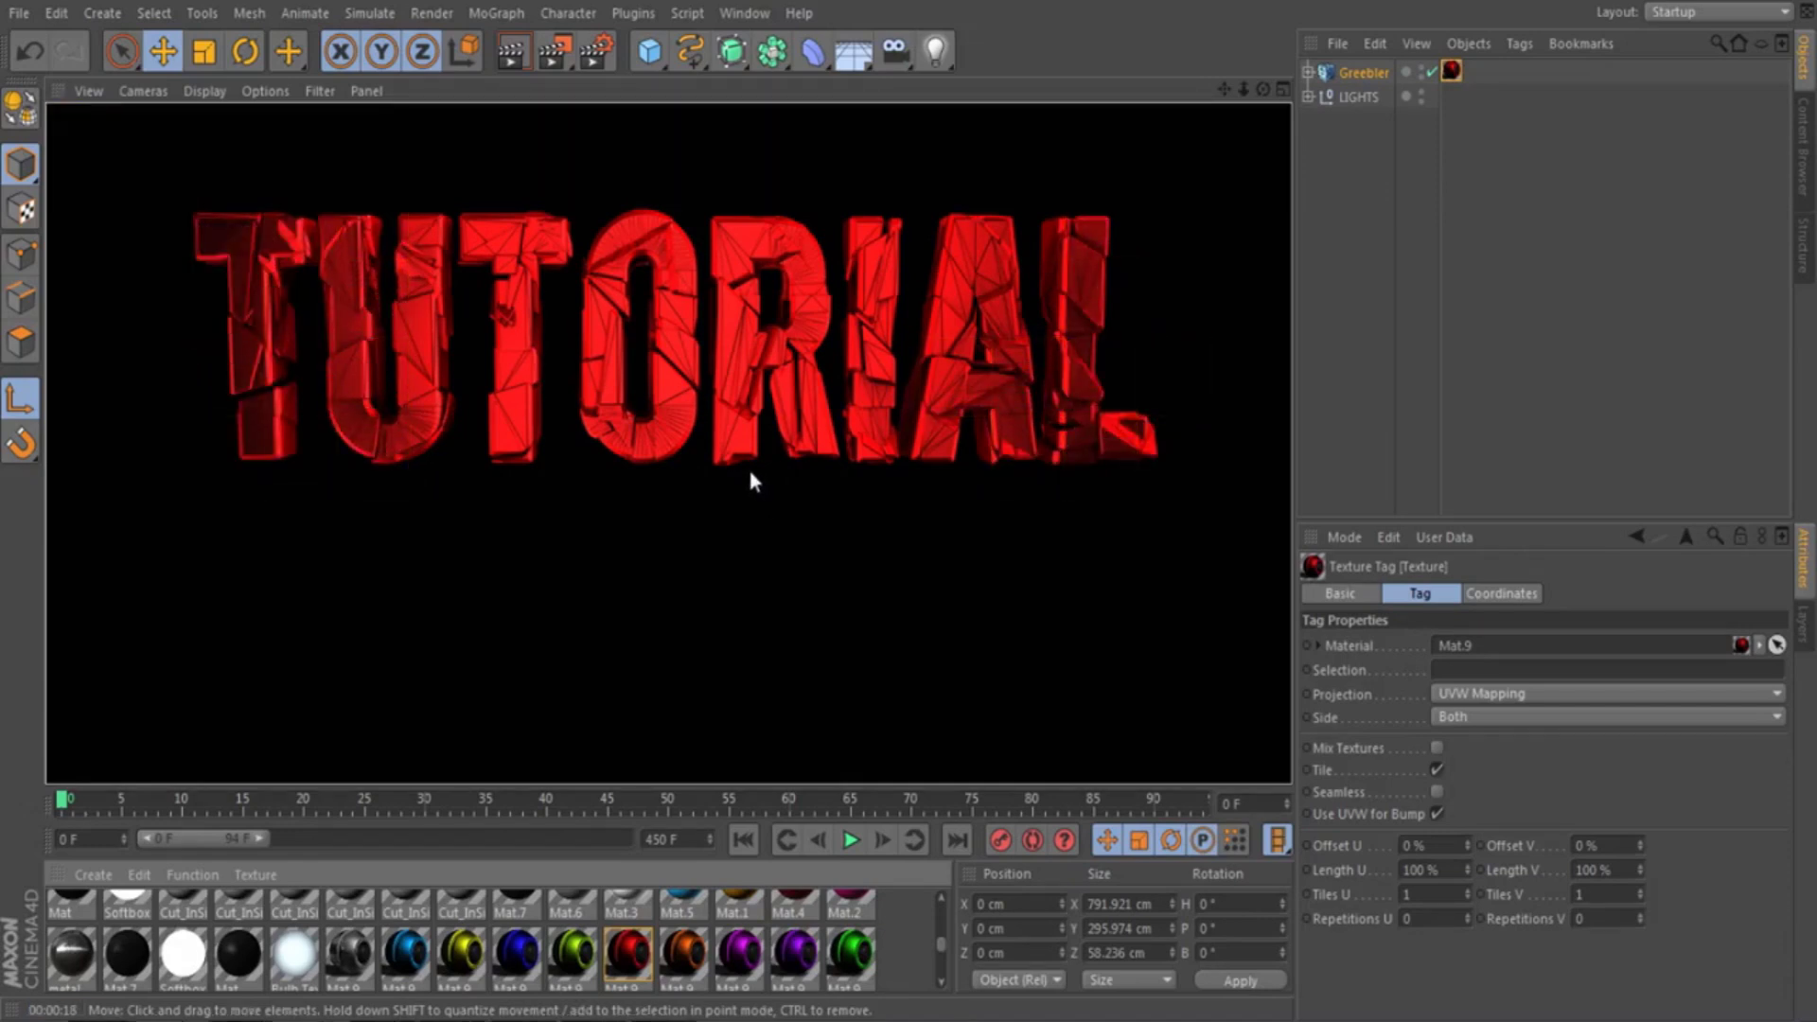
left_click(827, 464)
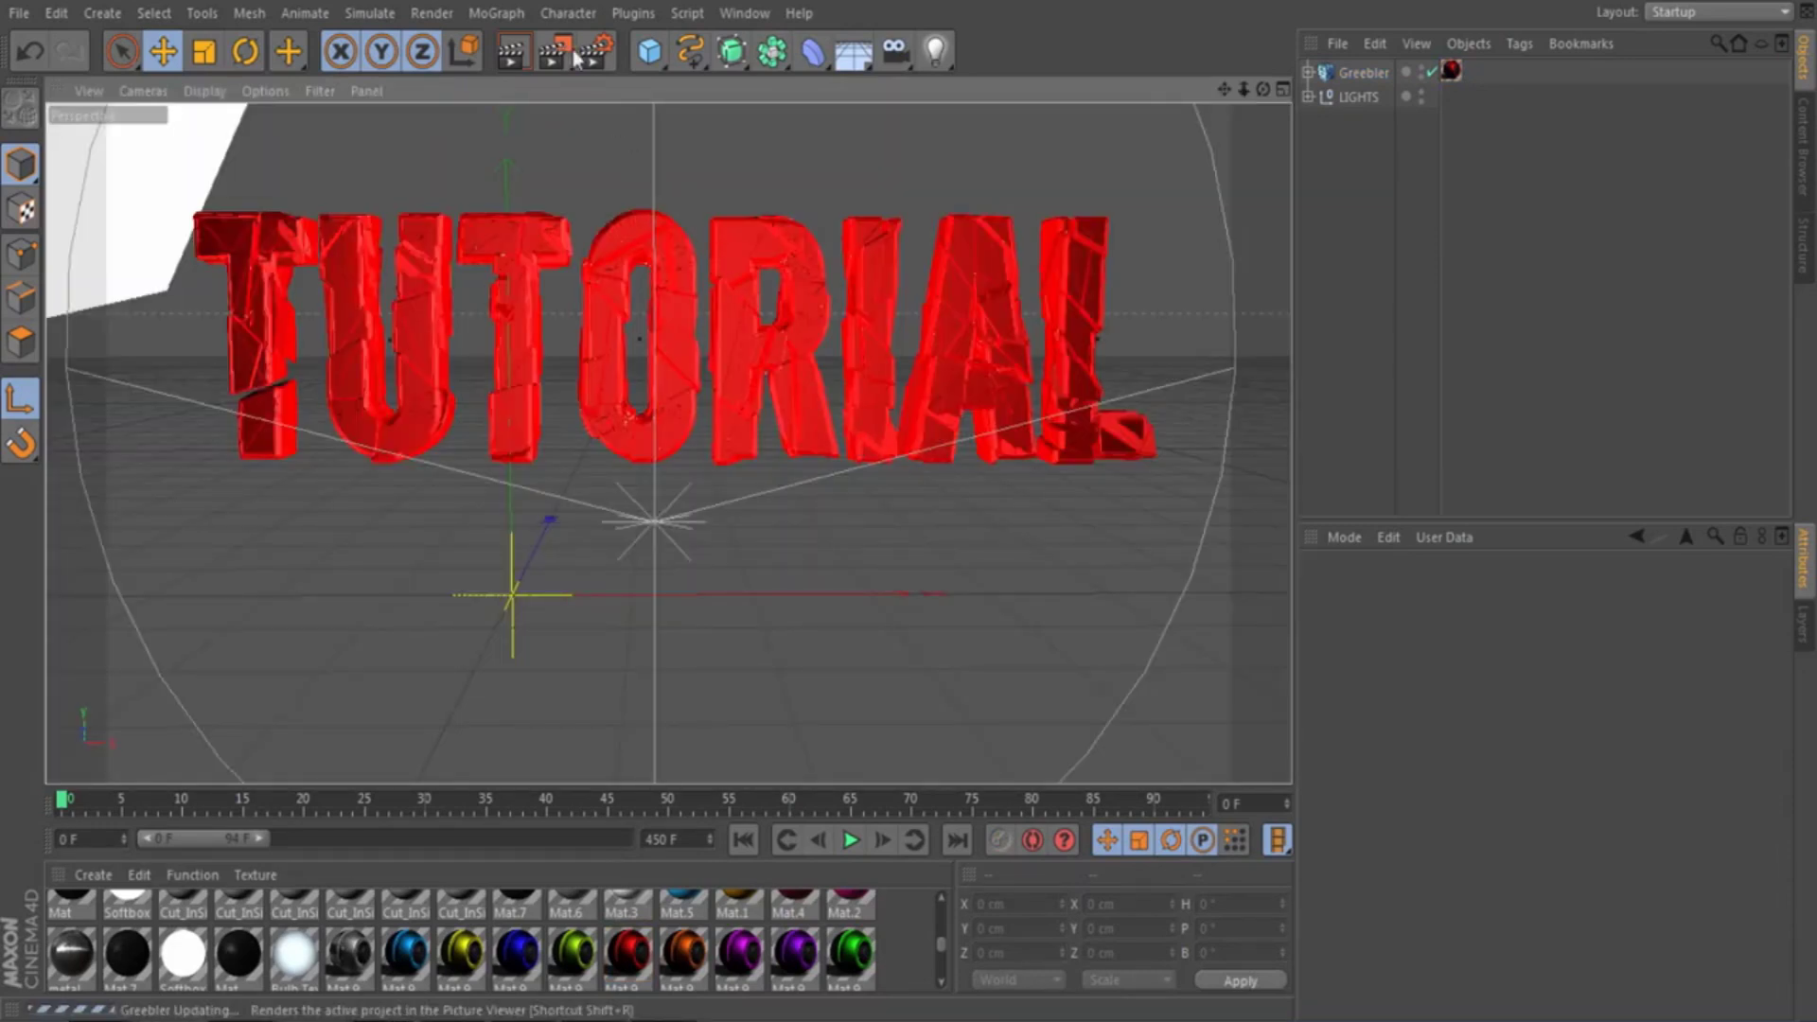
left_click(611, 55)
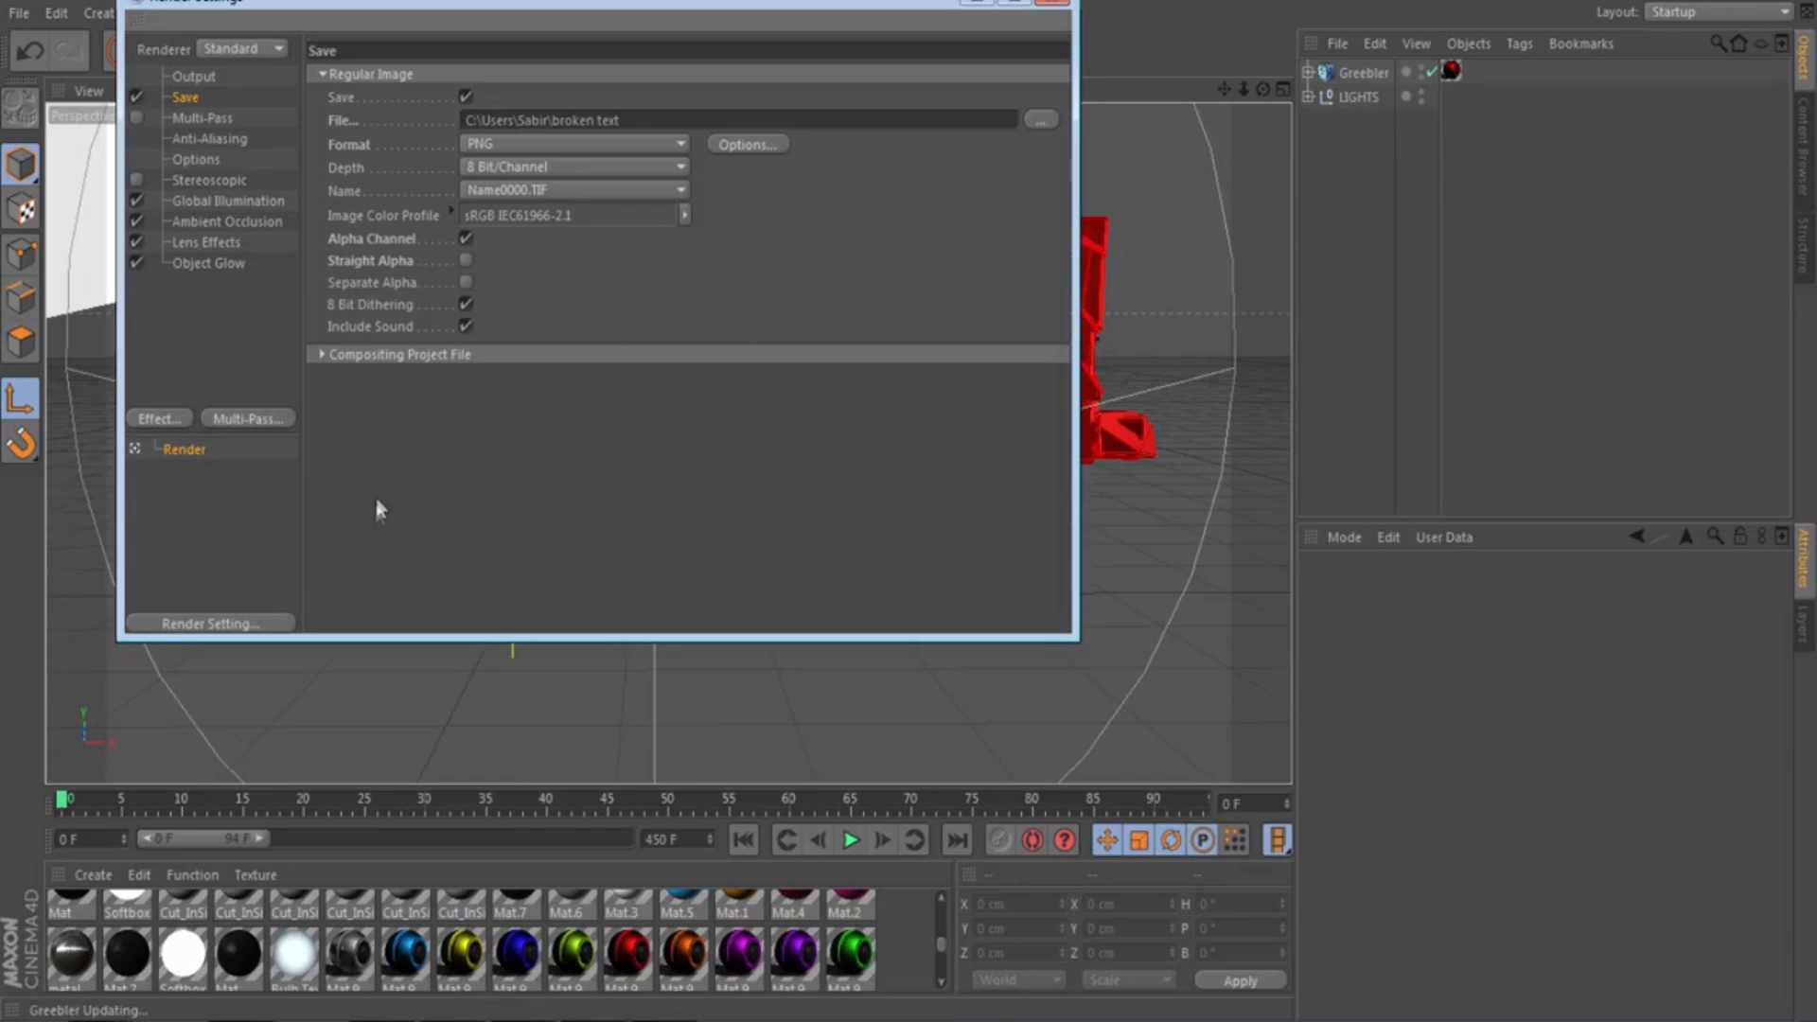
Confirm the Output page shows 1280x720, then return to the Save page with PNG format
left_click(191, 78)
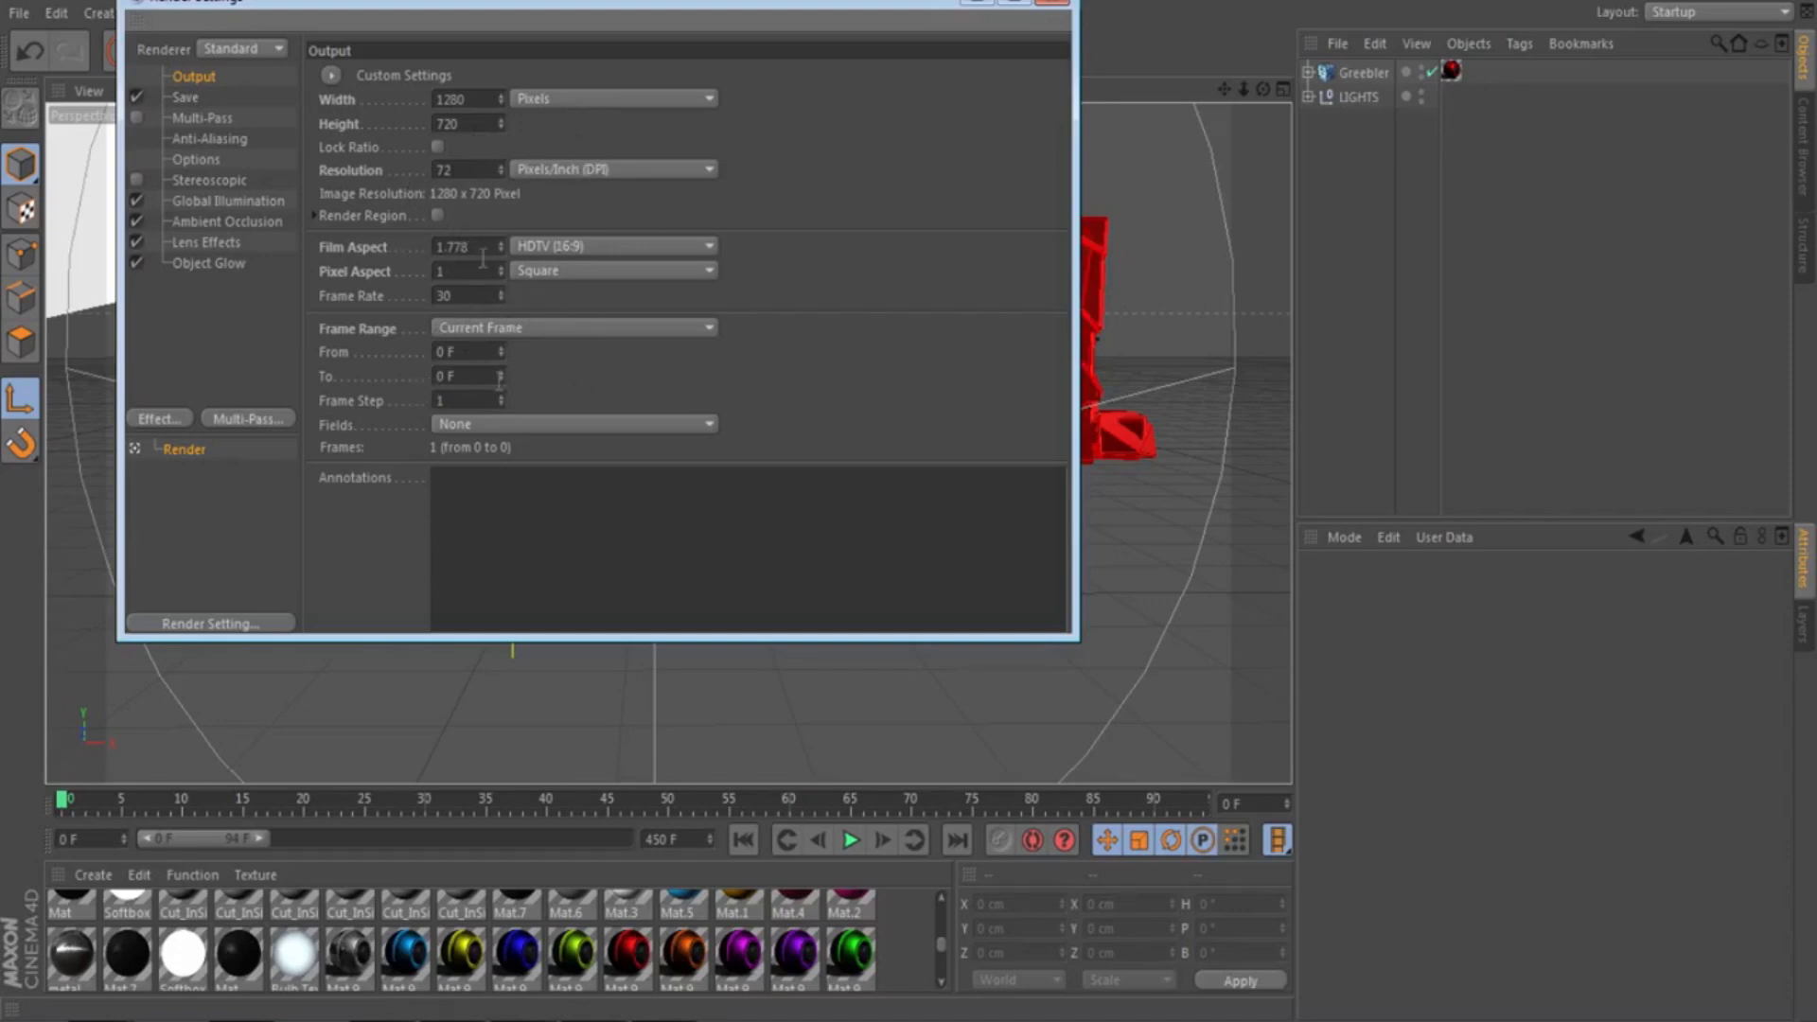
left_click(198, 96)
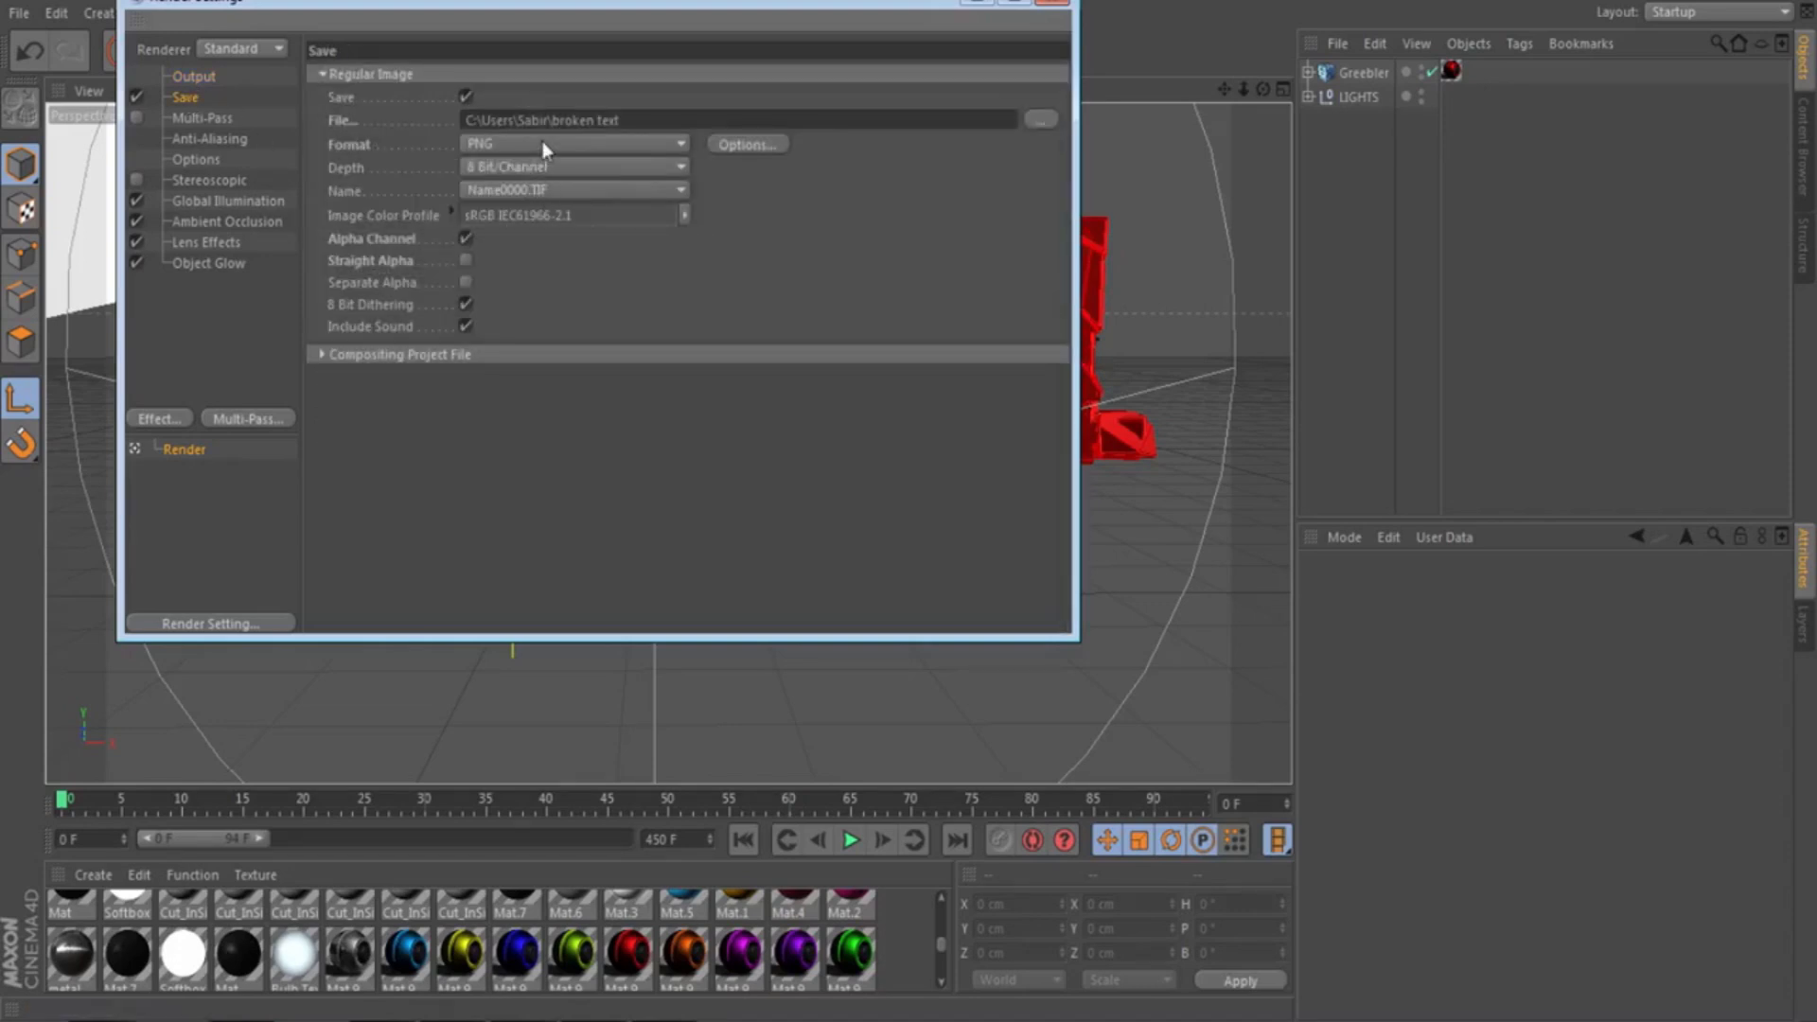
Set the render save file to 'Tutorial' in the Desktop's Photoshop Stuff folder
left_click(1045, 121)
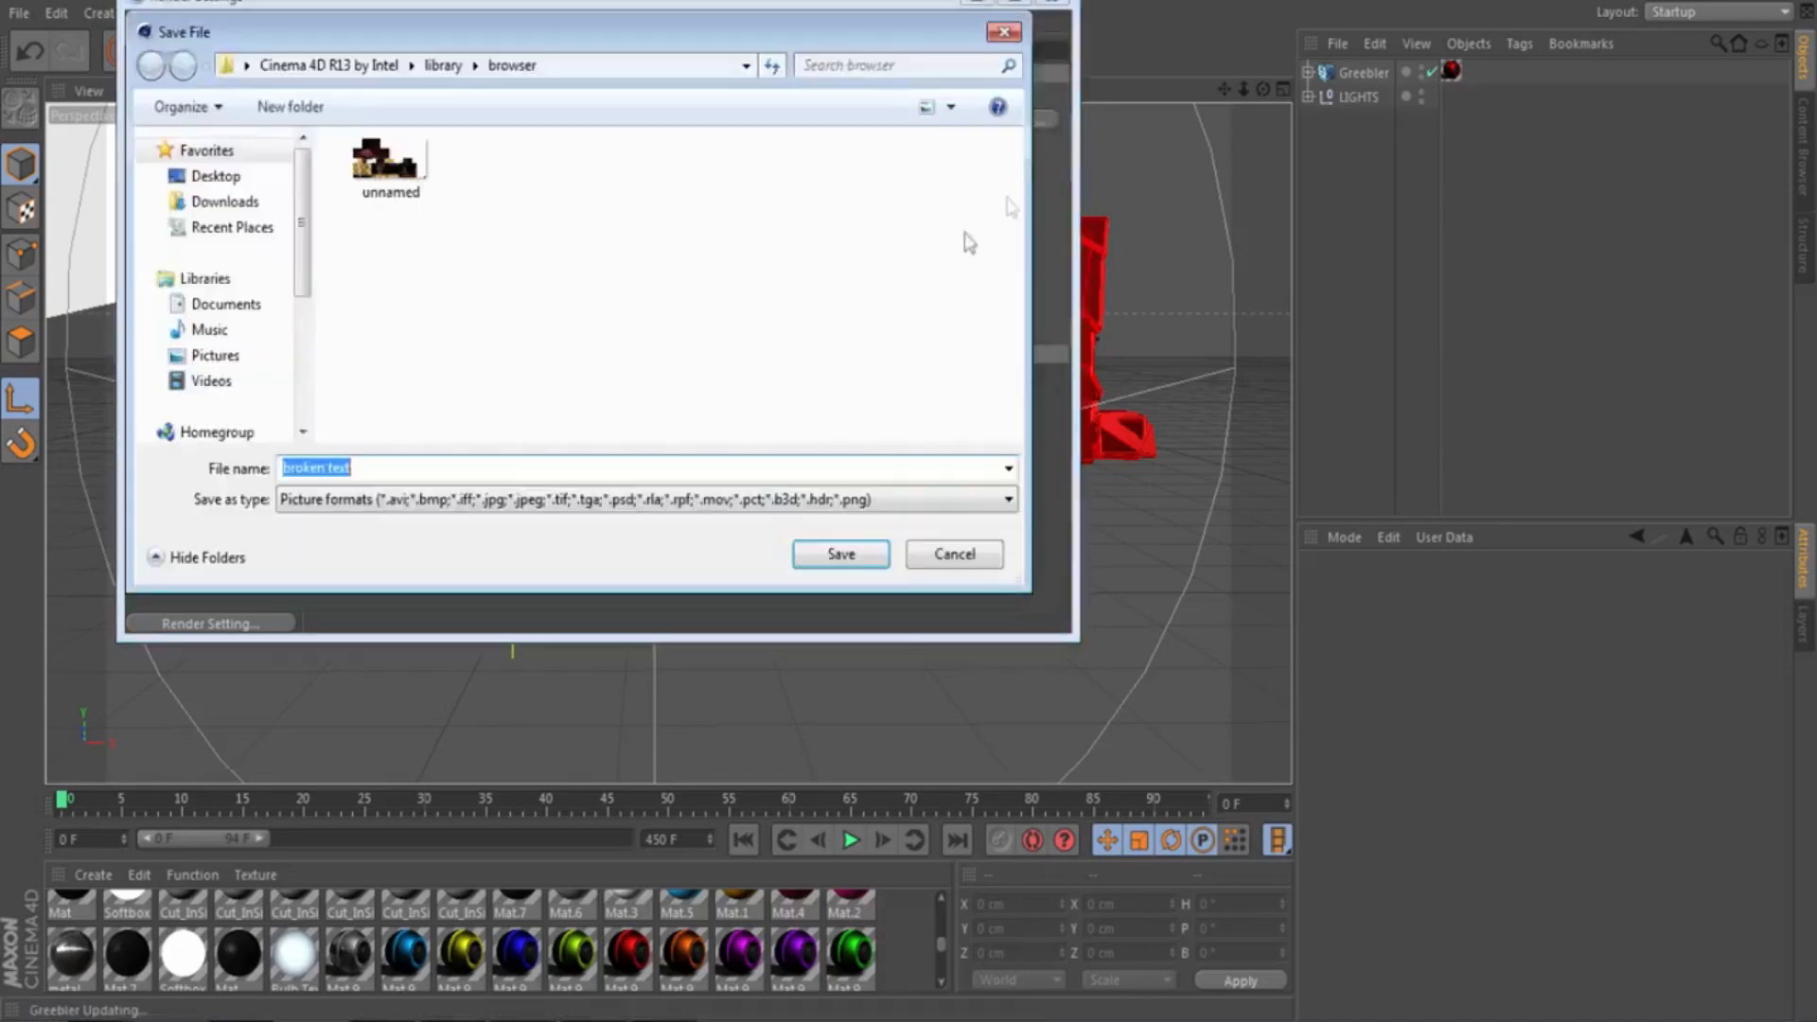
left_click(263, 176)
double_click(418, 379)
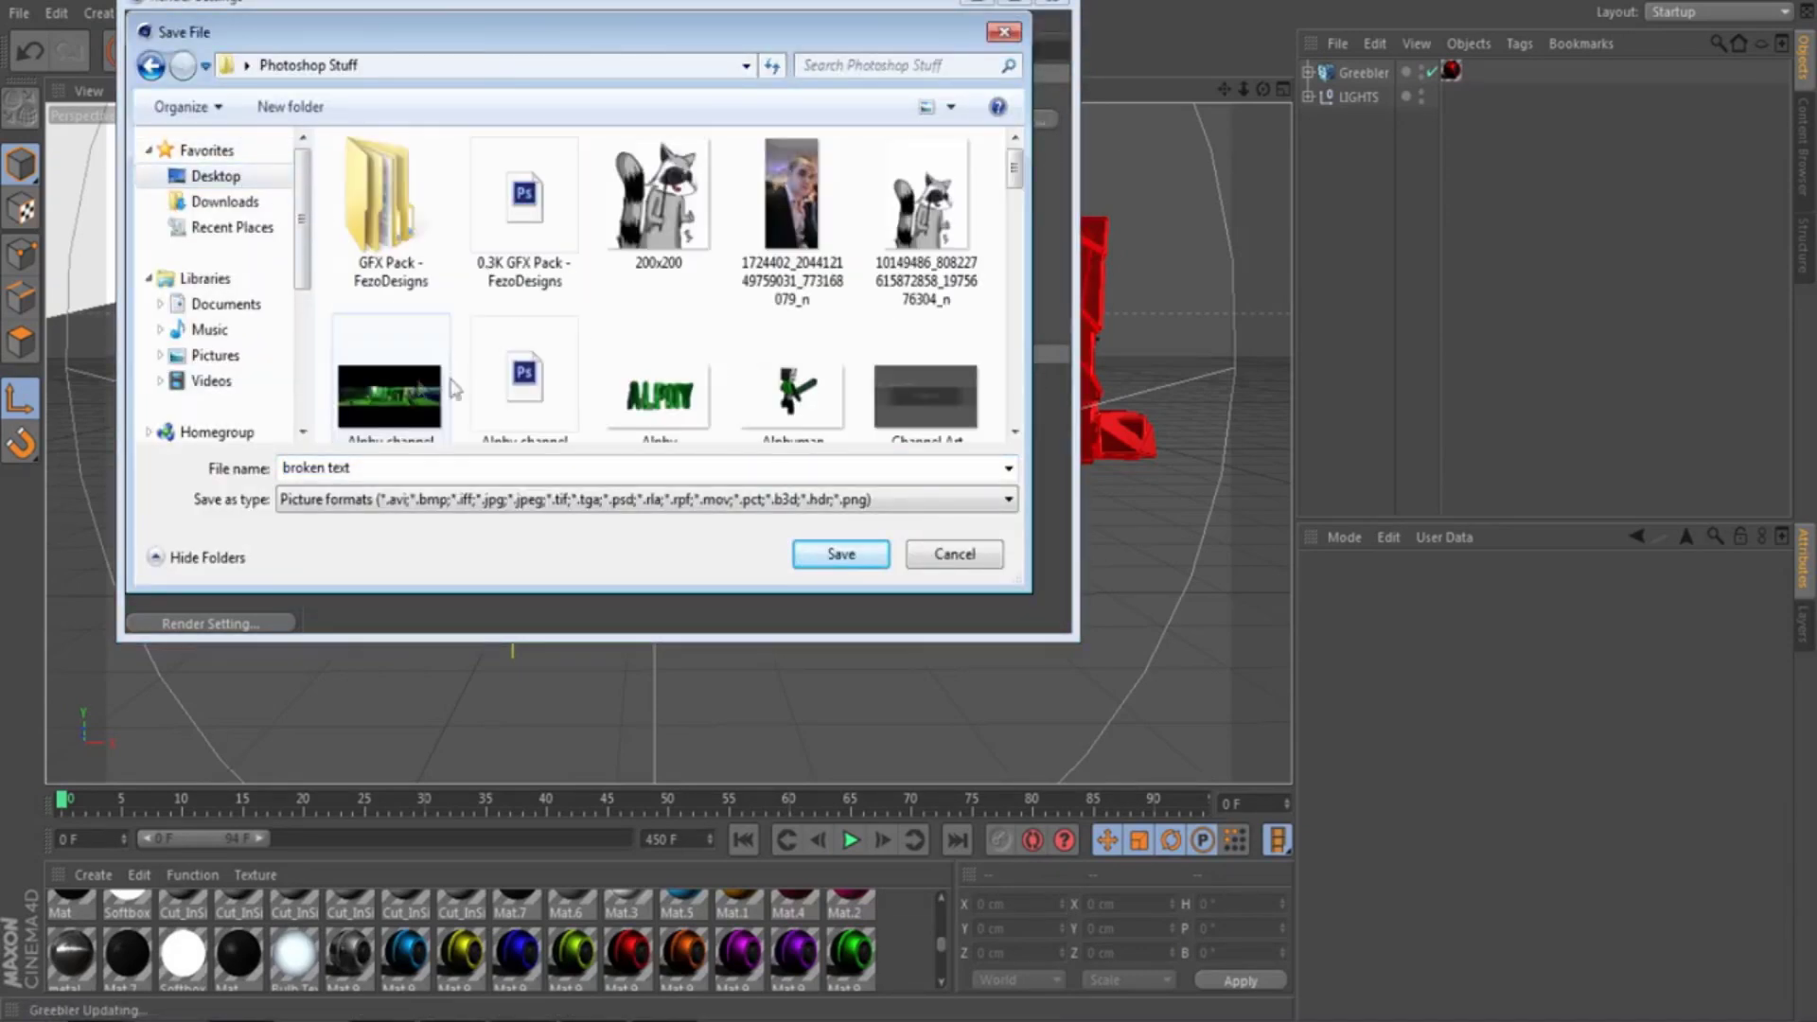
double_click(496, 474)
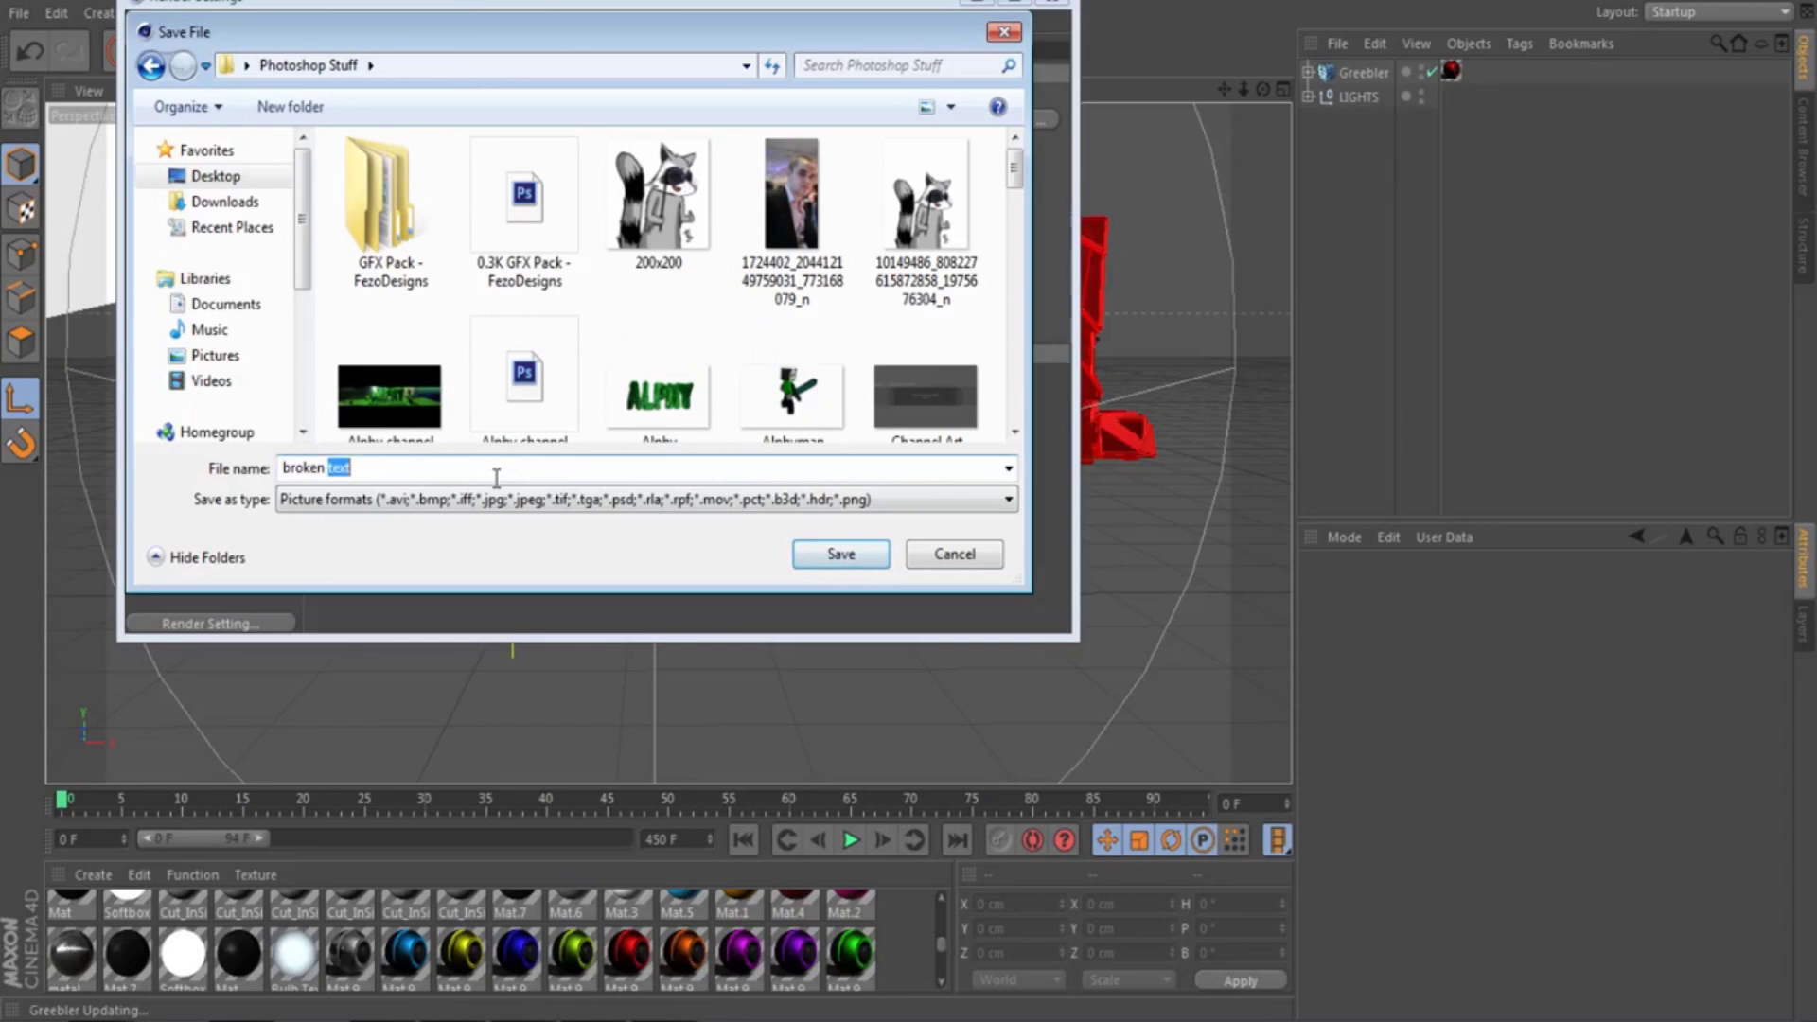
left_click_drag(496, 473, 271, 476)
type("Tutori")
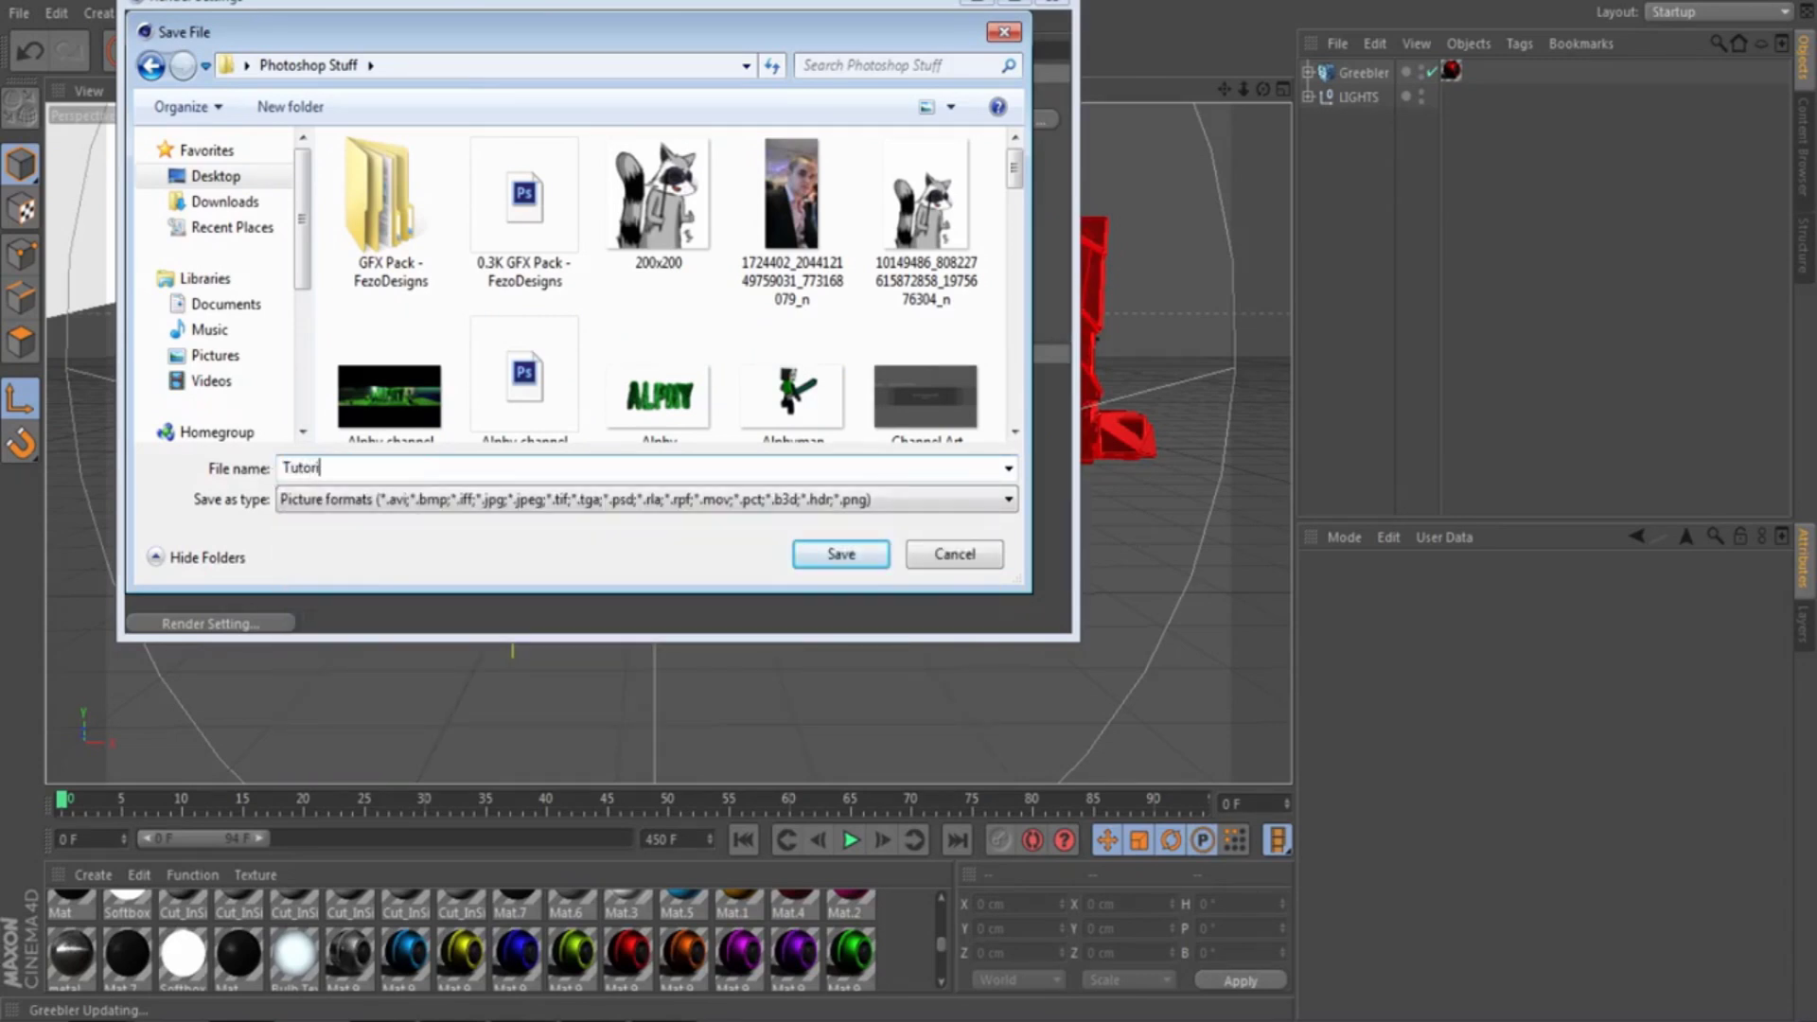
left_click(821, 555)
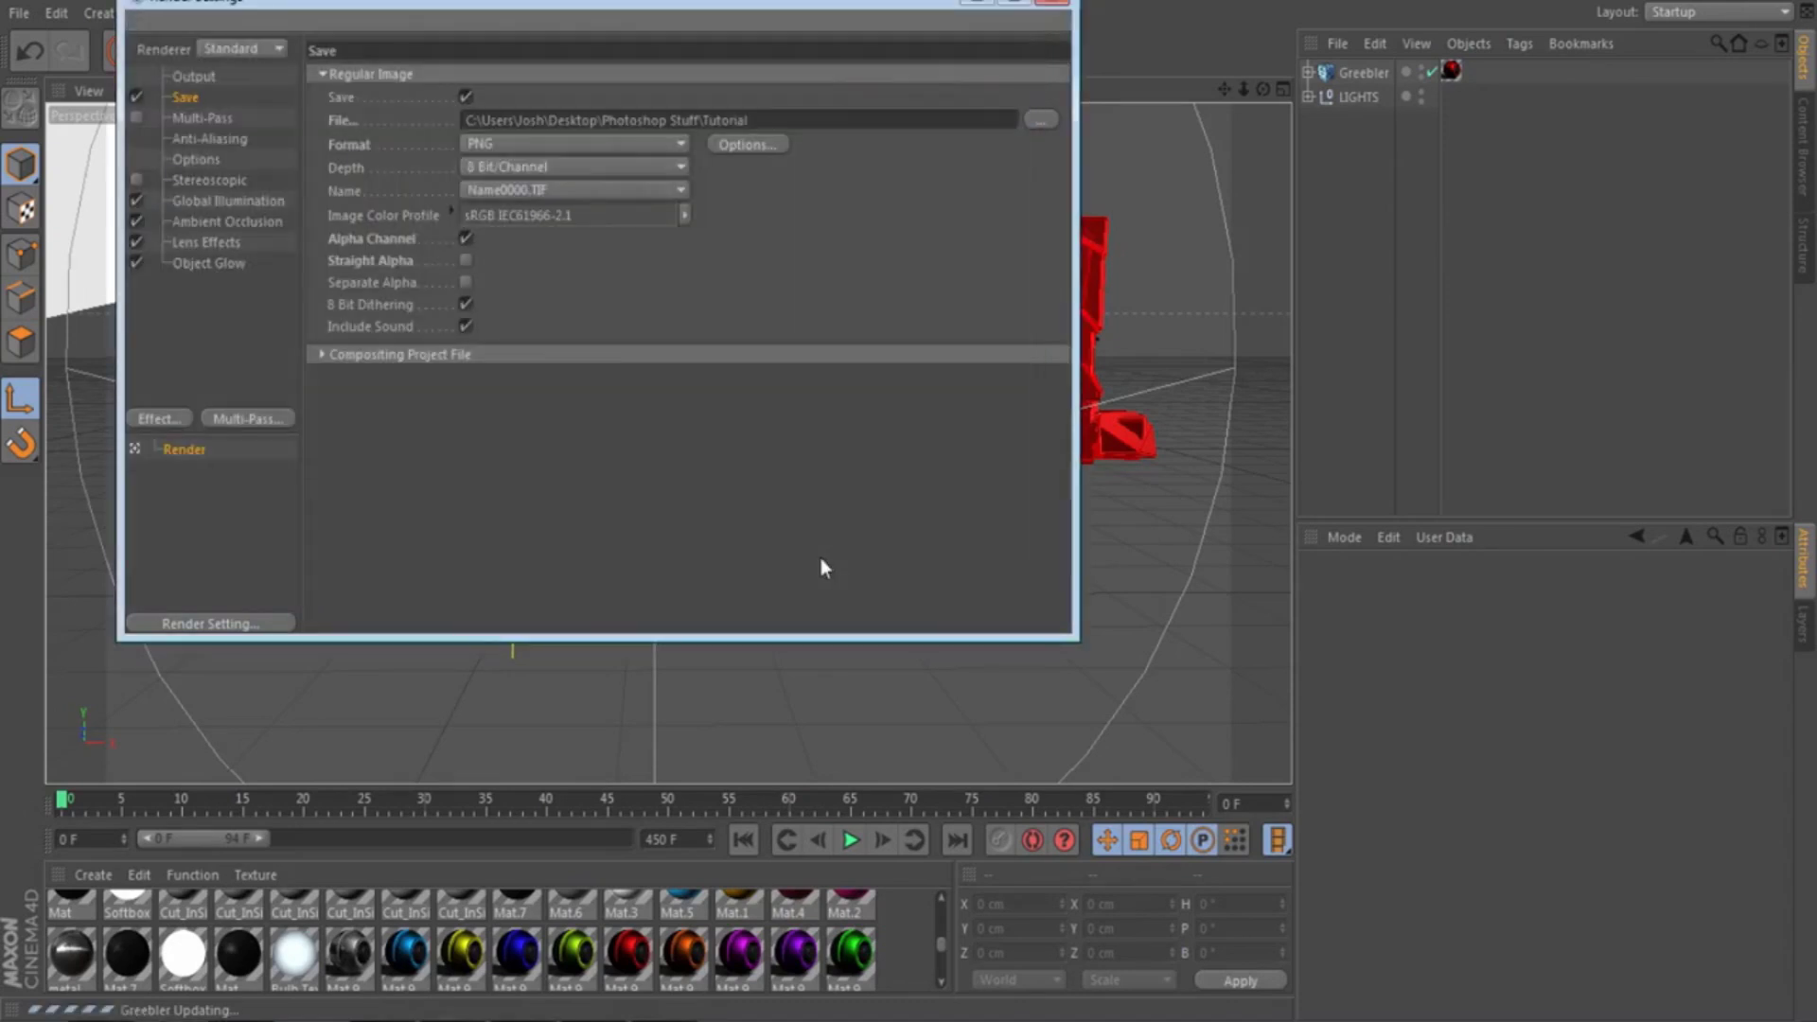
Set Best anti-aliasing's Max Level to 2x2 instead of 1x1
left_click(197, 121)
left_click(229, 138)
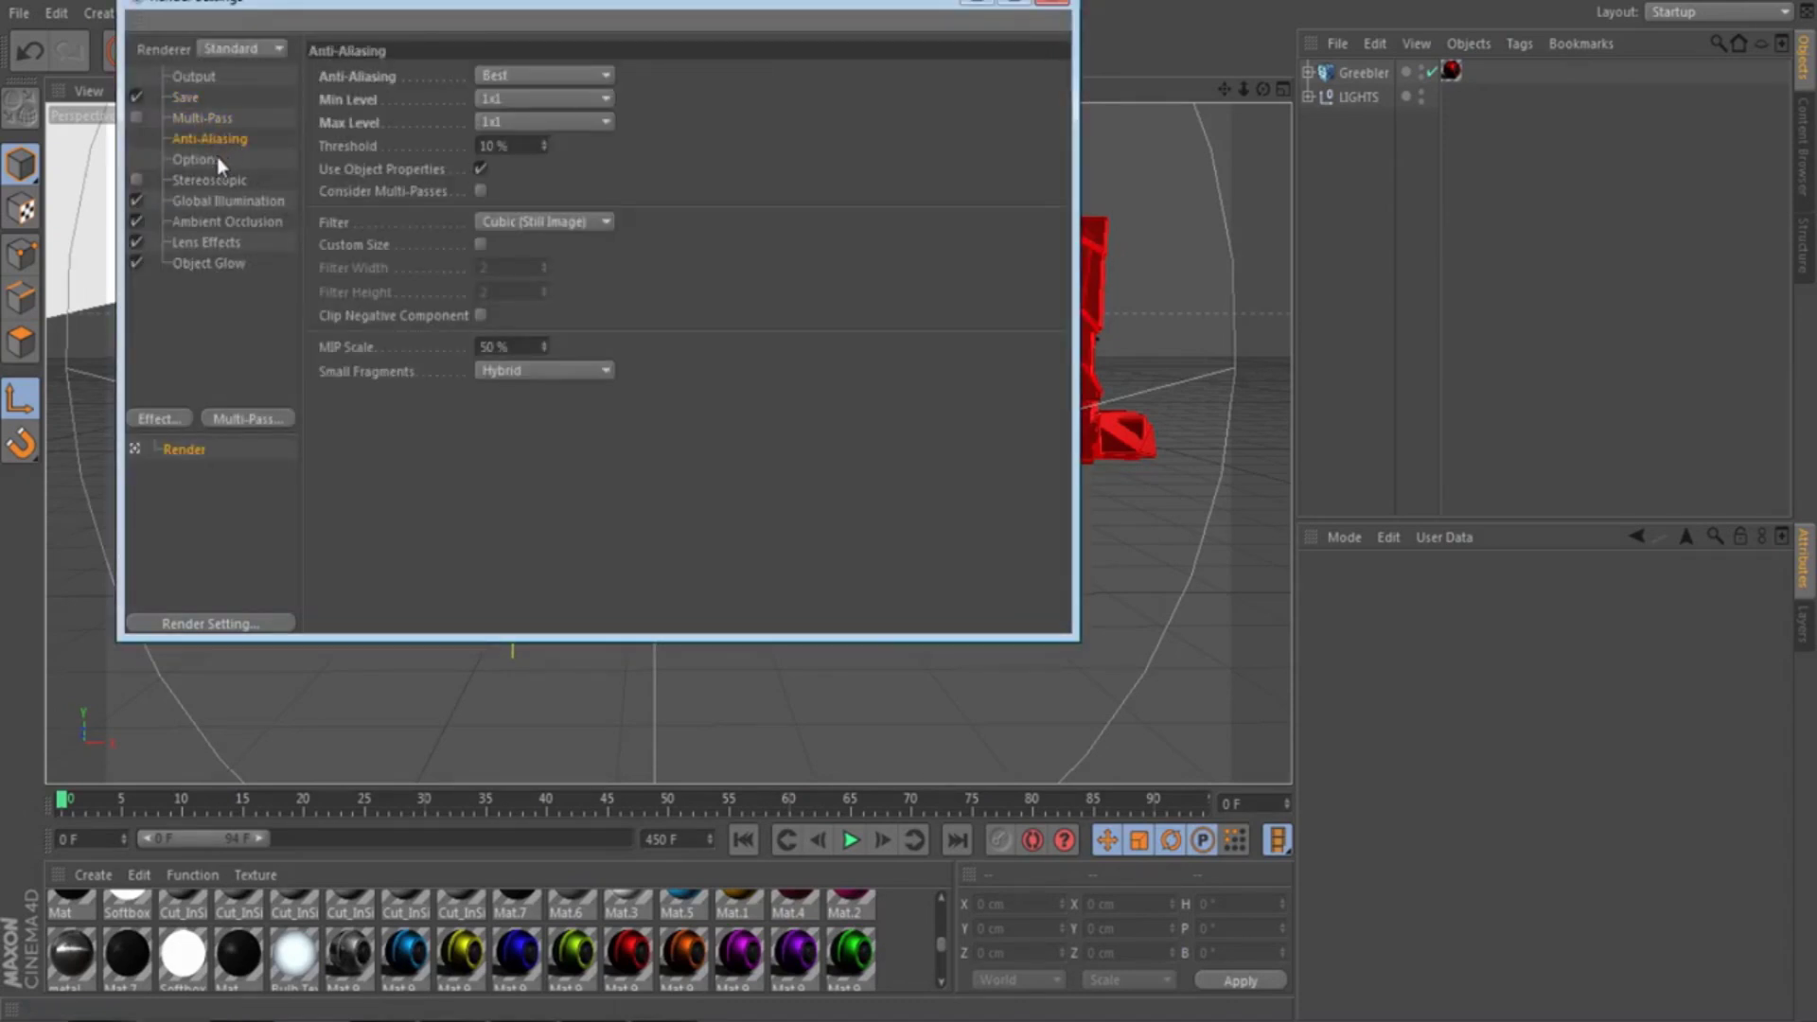
left_click(557, 76)
left_click(556, 76)
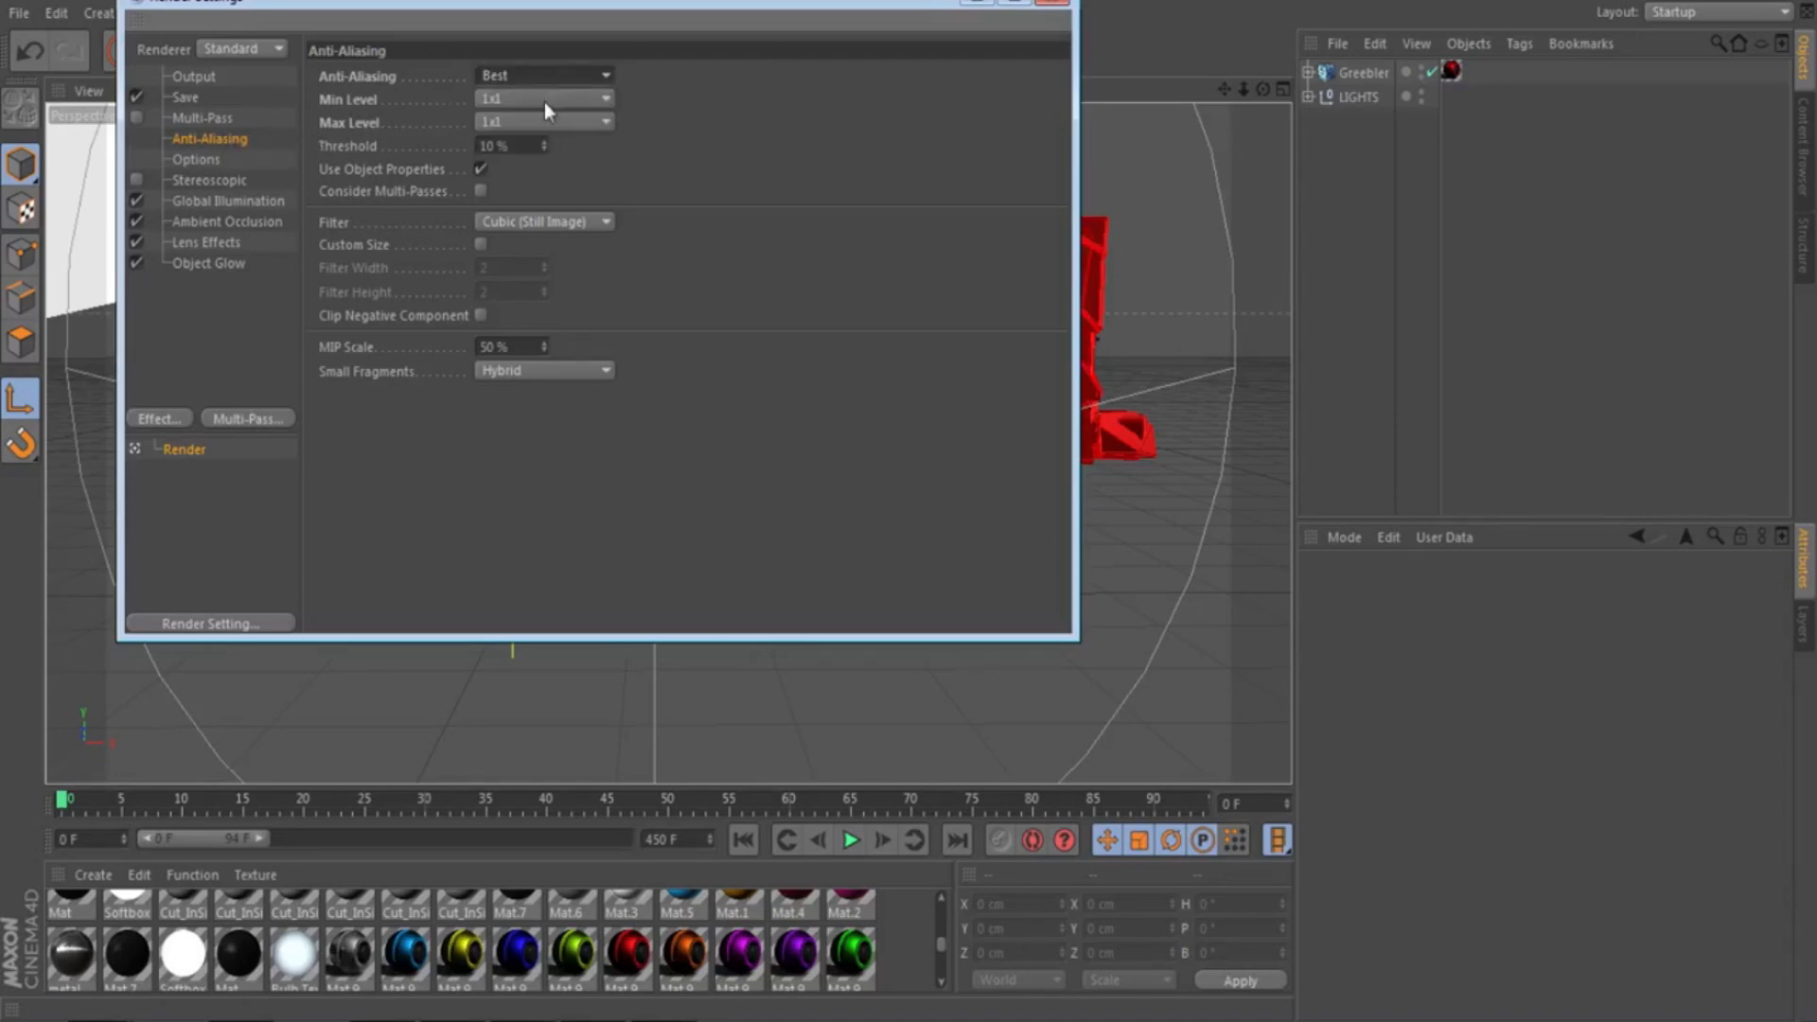
left_click(544, 121)
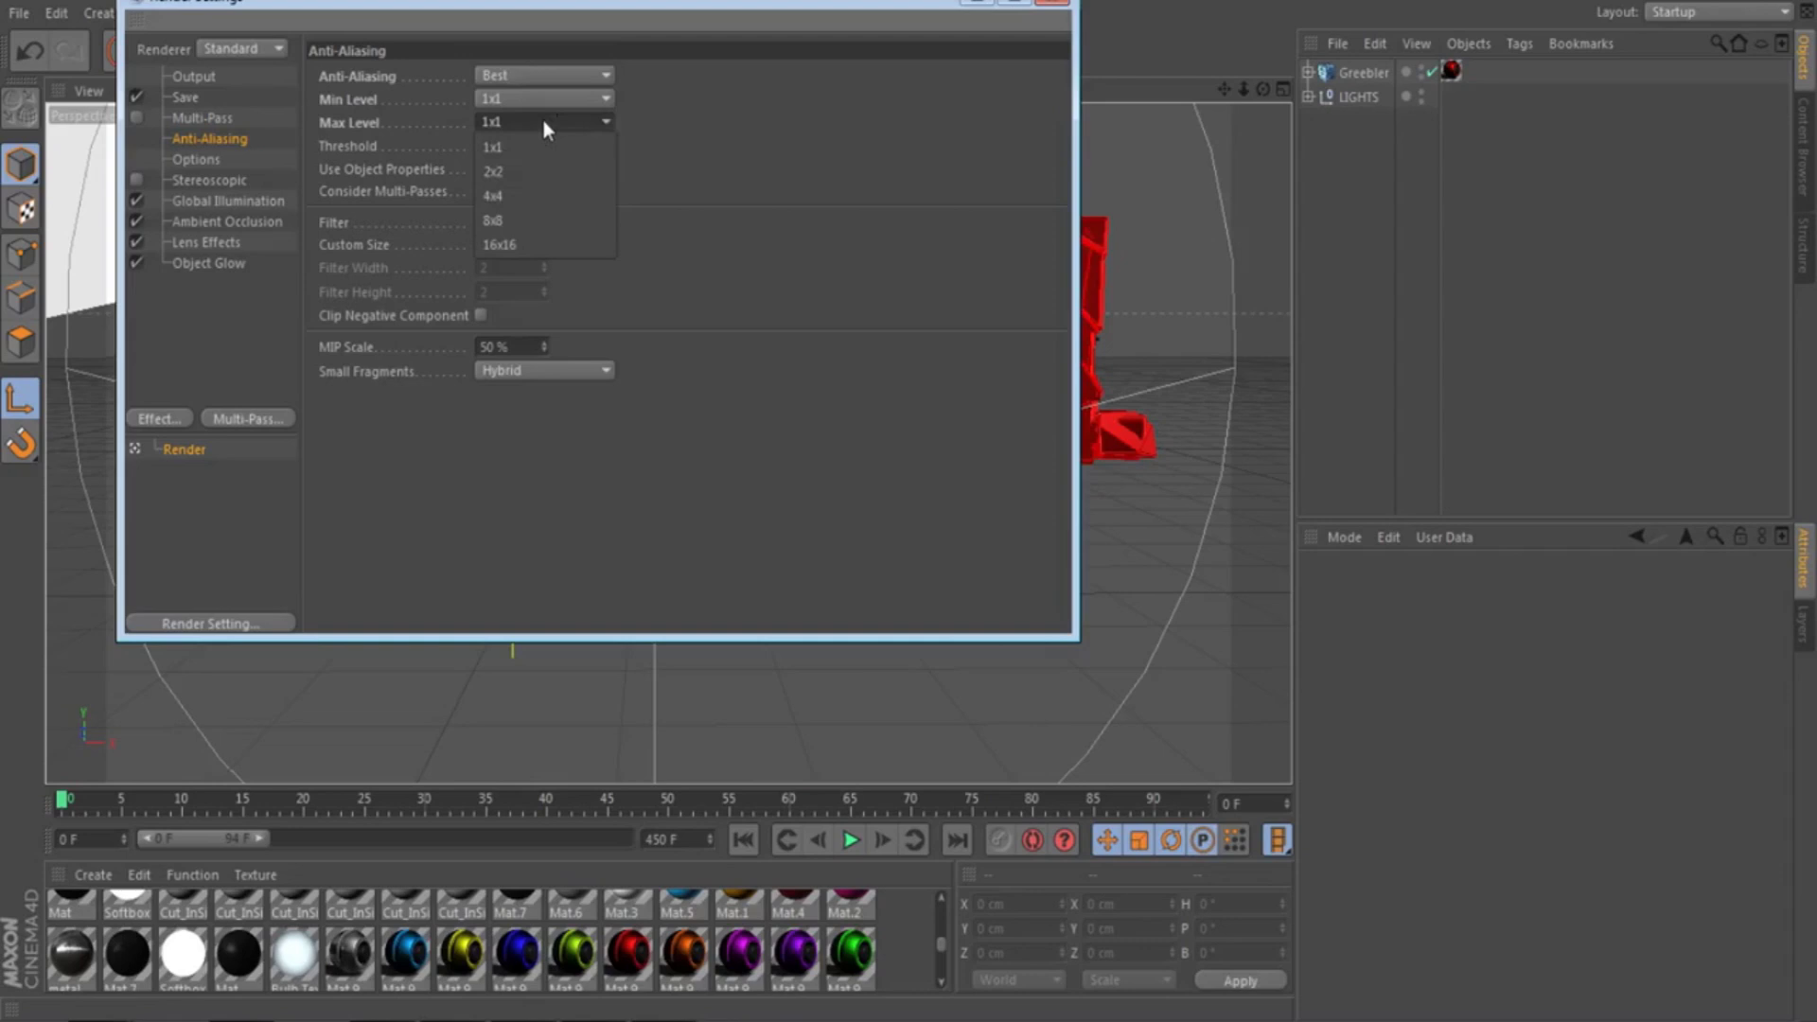
left_click(530, 159)
left_click(535, 122)
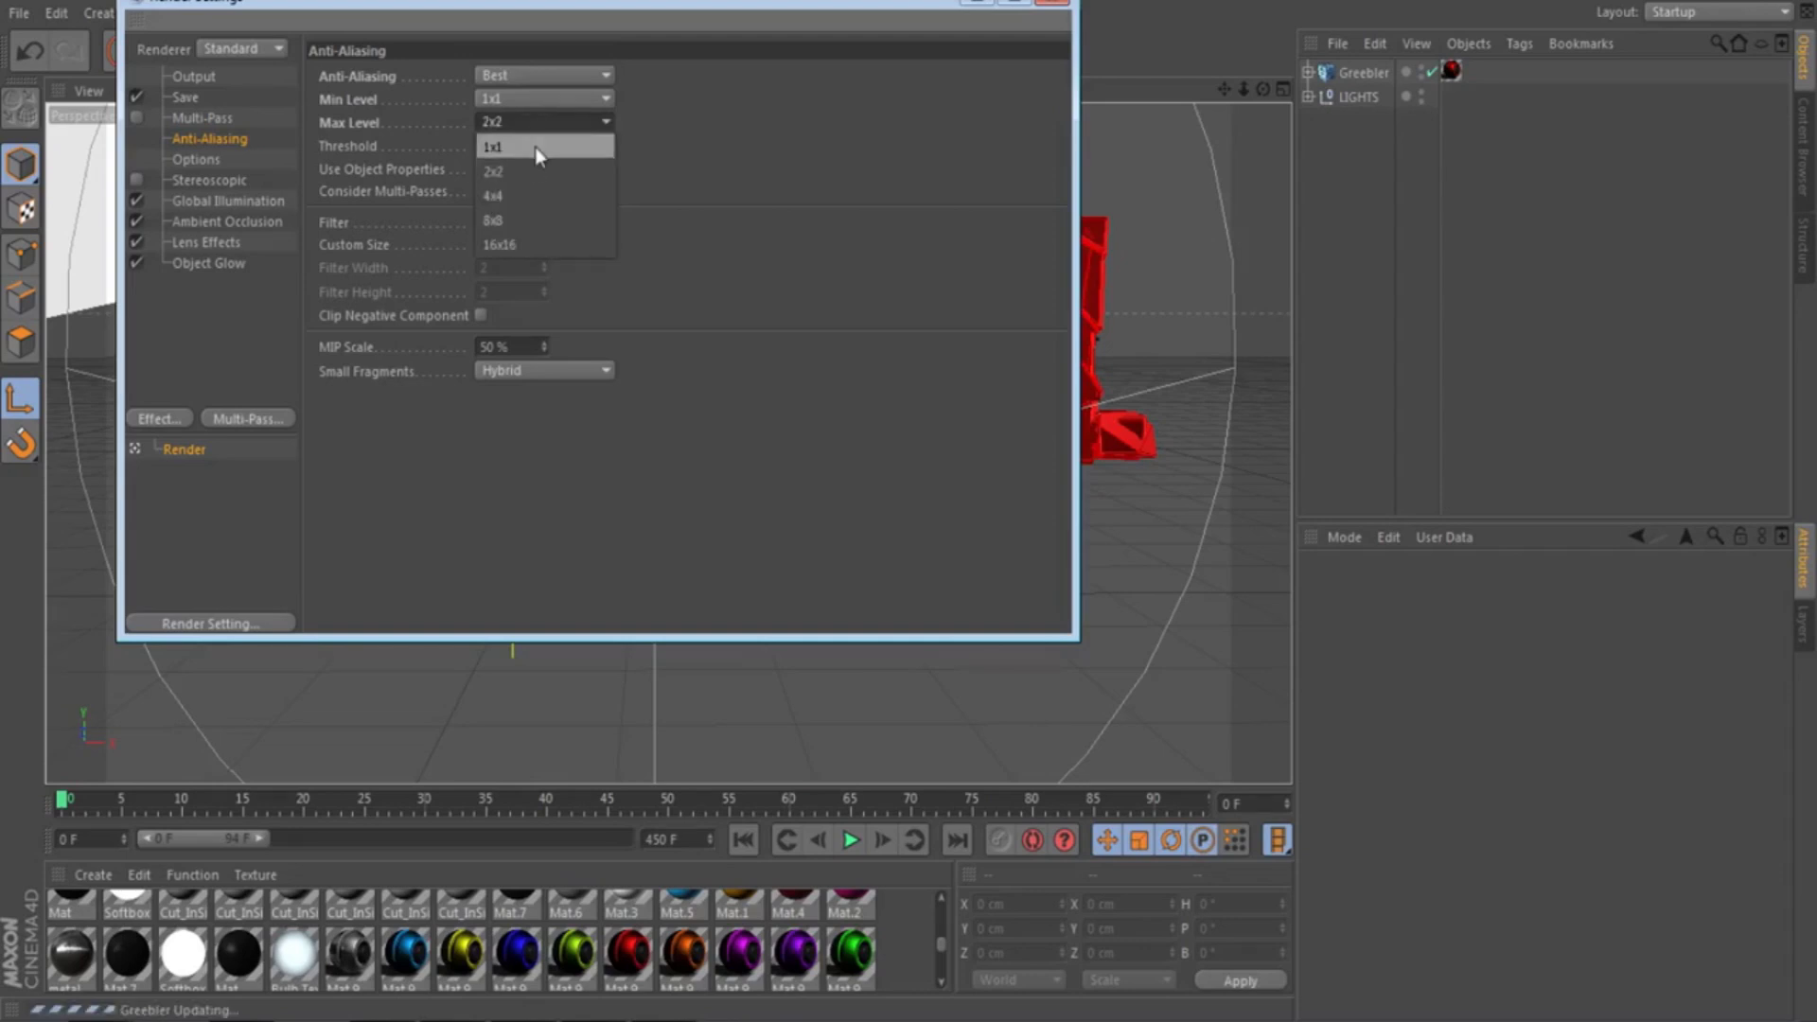
left_click(534, 142)
left_click(579, 122)
left_click(549, 159)
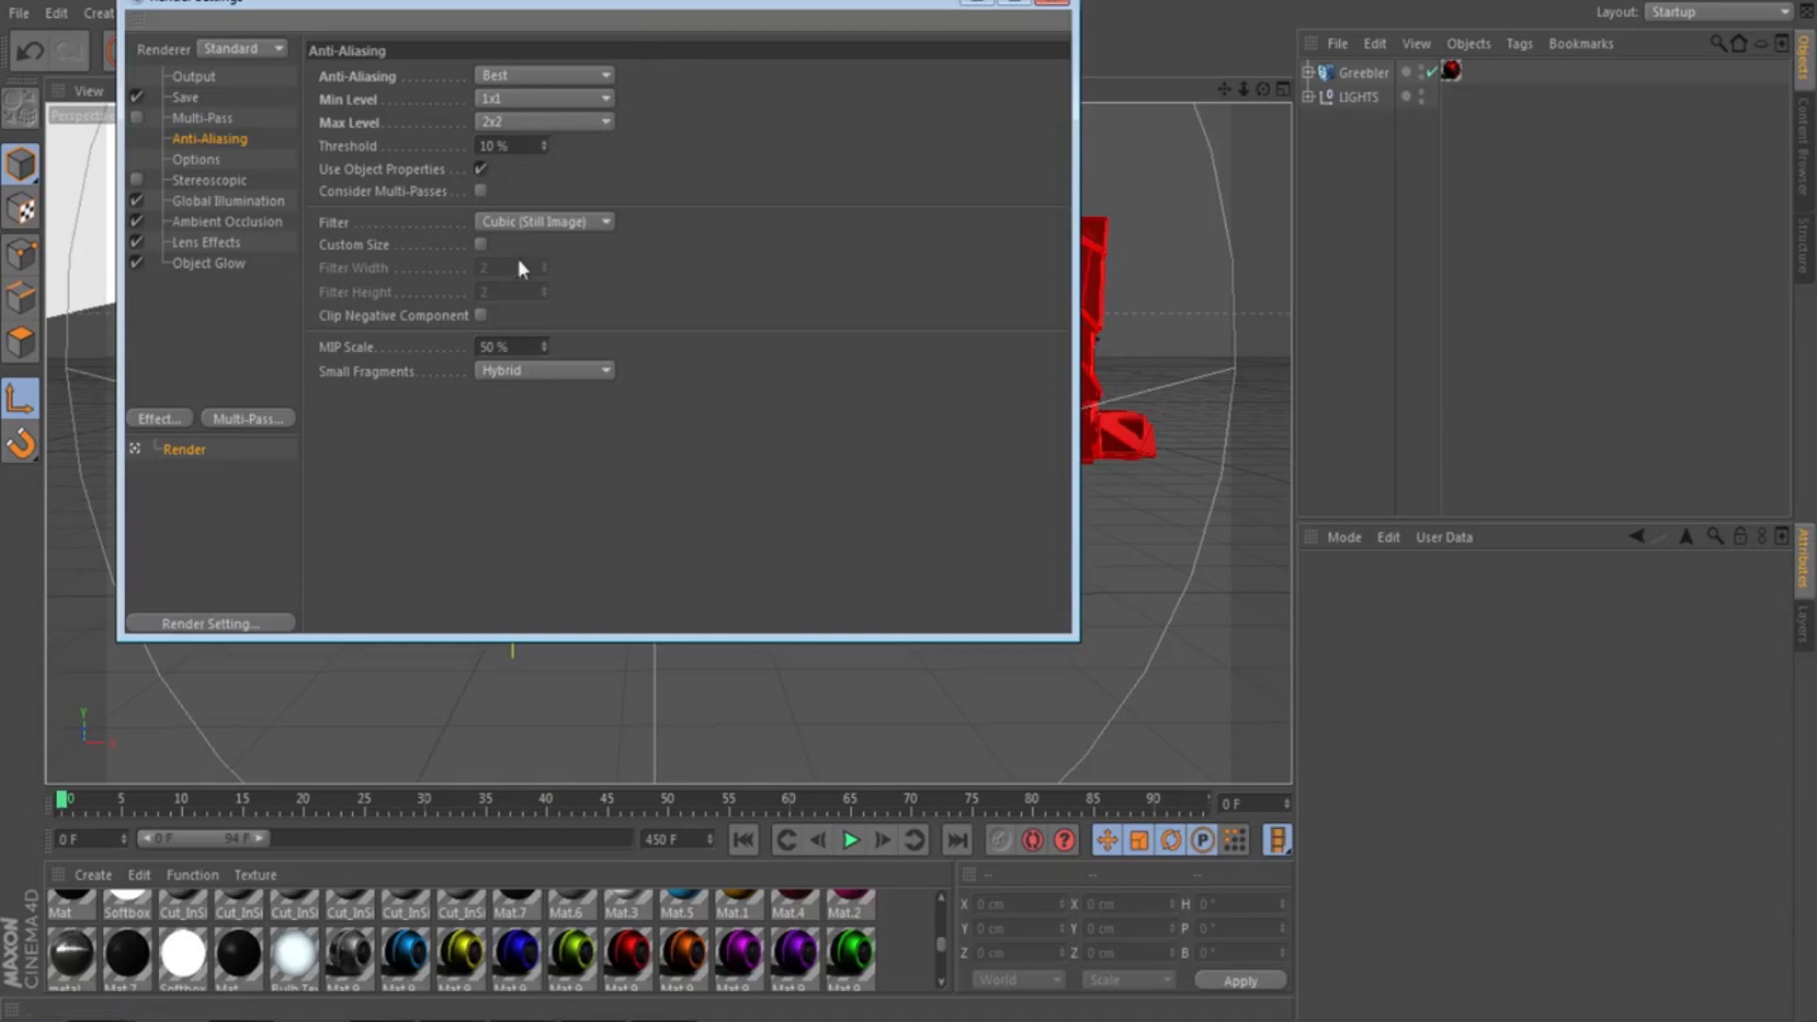
left_click(210, 160)
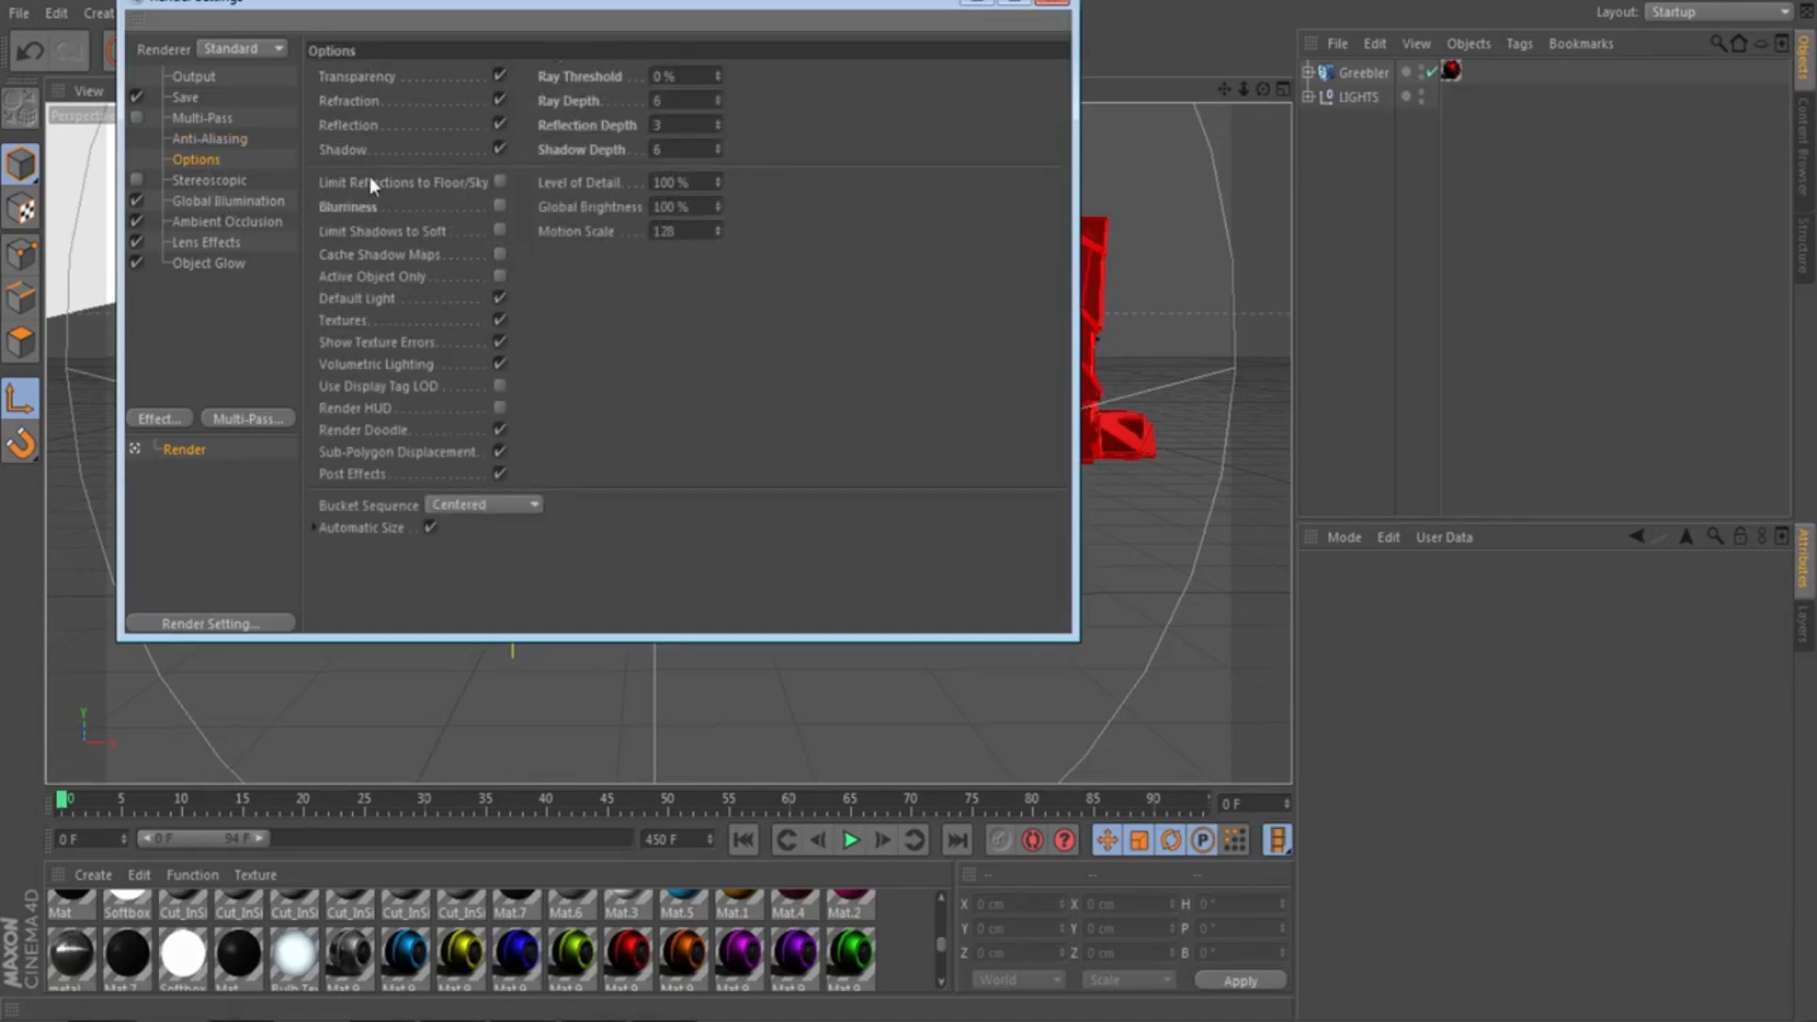
Review the Global Illumination general, Irradiance Cache, cache file and details settings
left_click(224, 199)
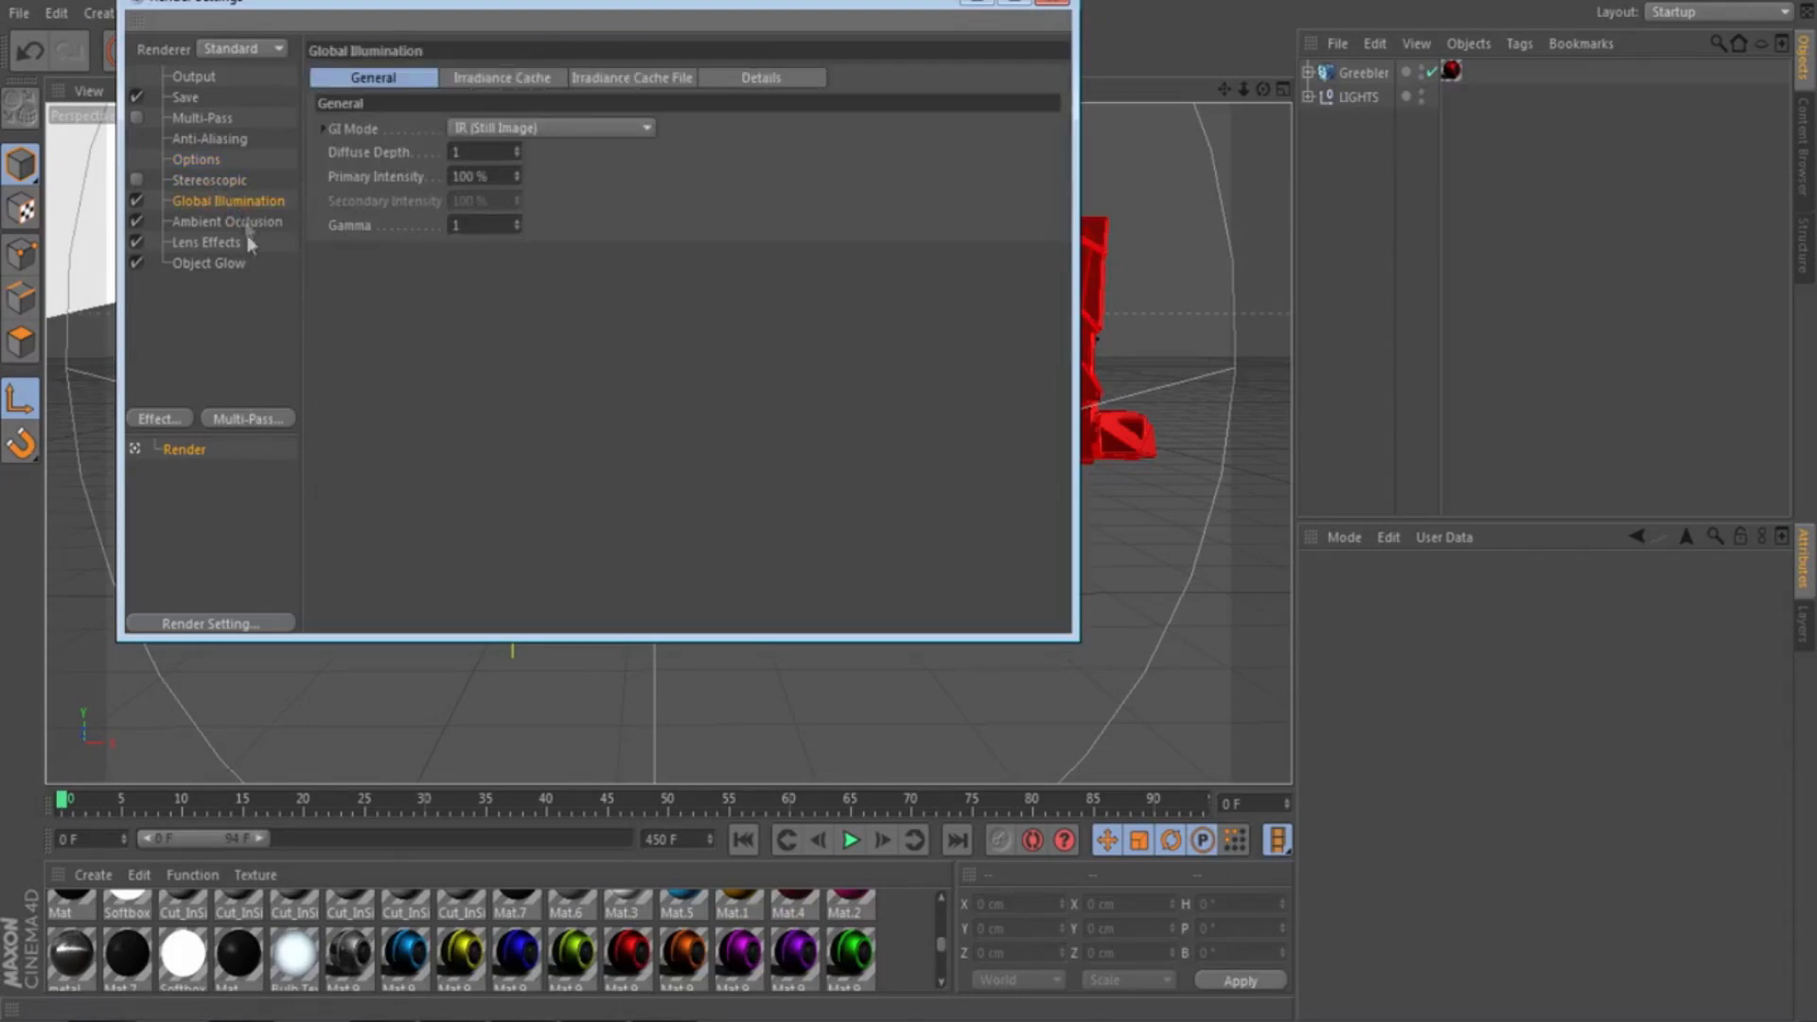
left_click(172, 417)
left_click(206, 334)
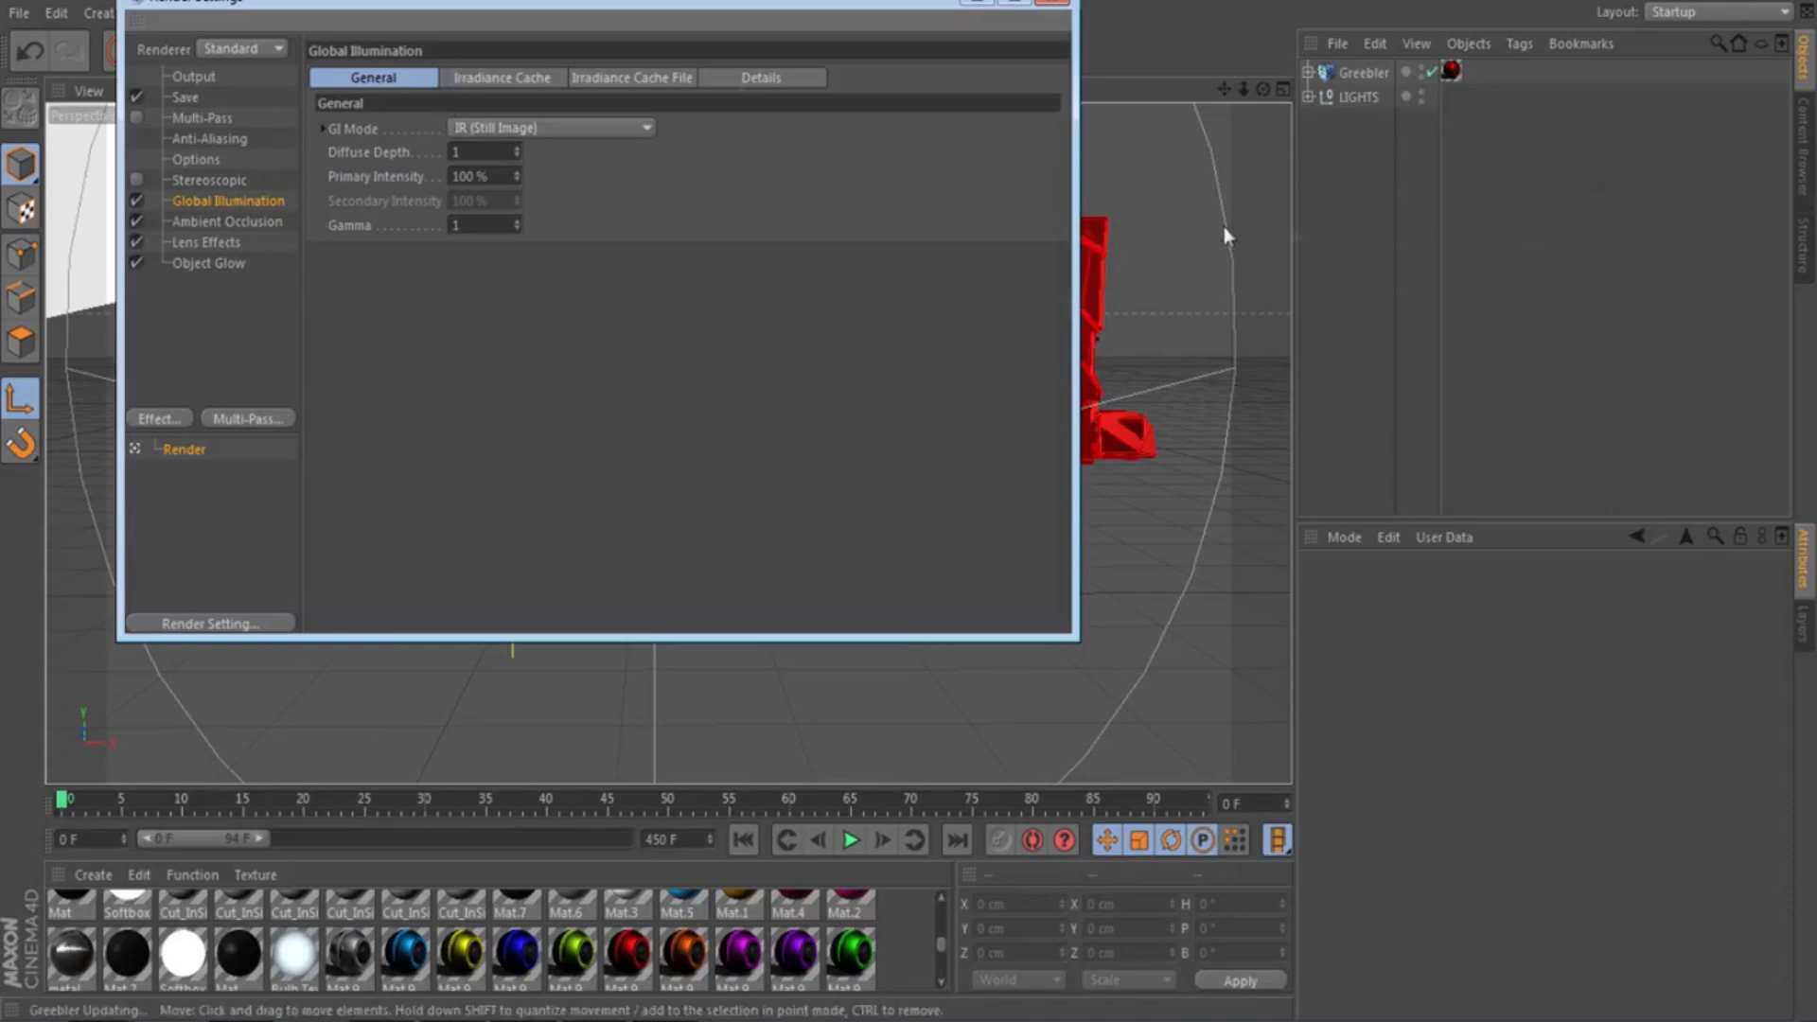
left_click(530, 78)
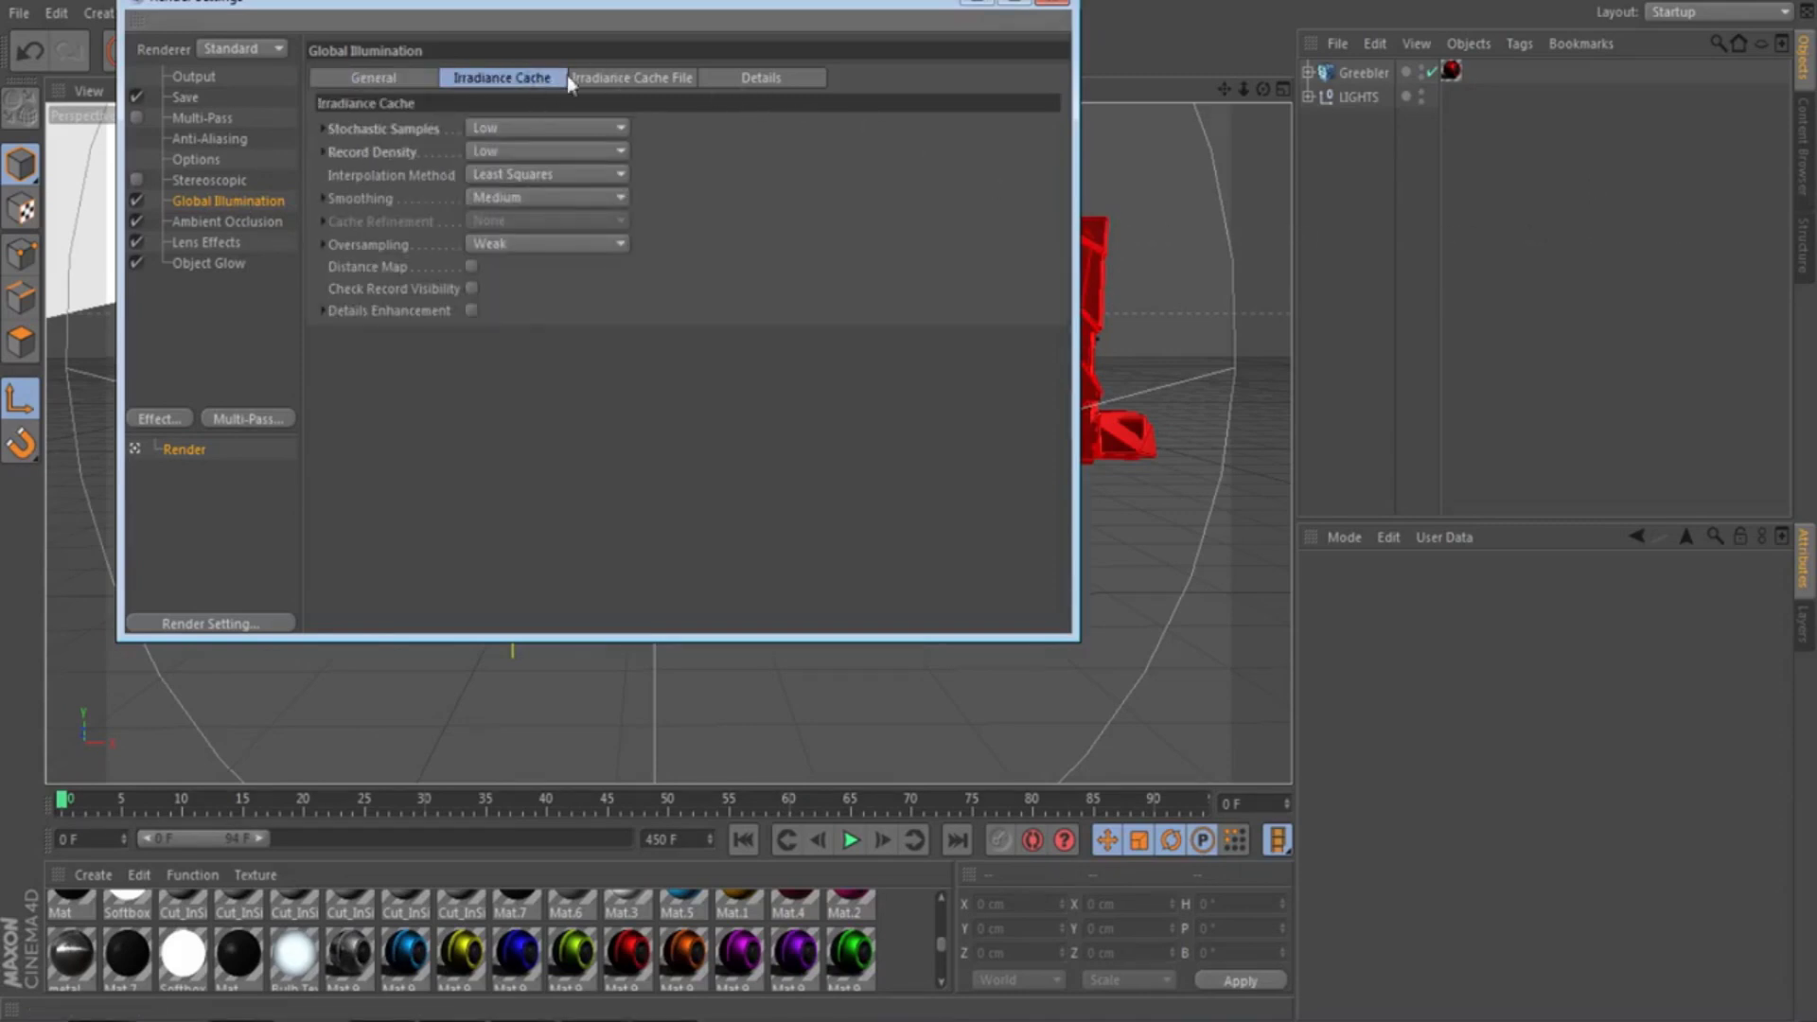
left_click(397, 77)
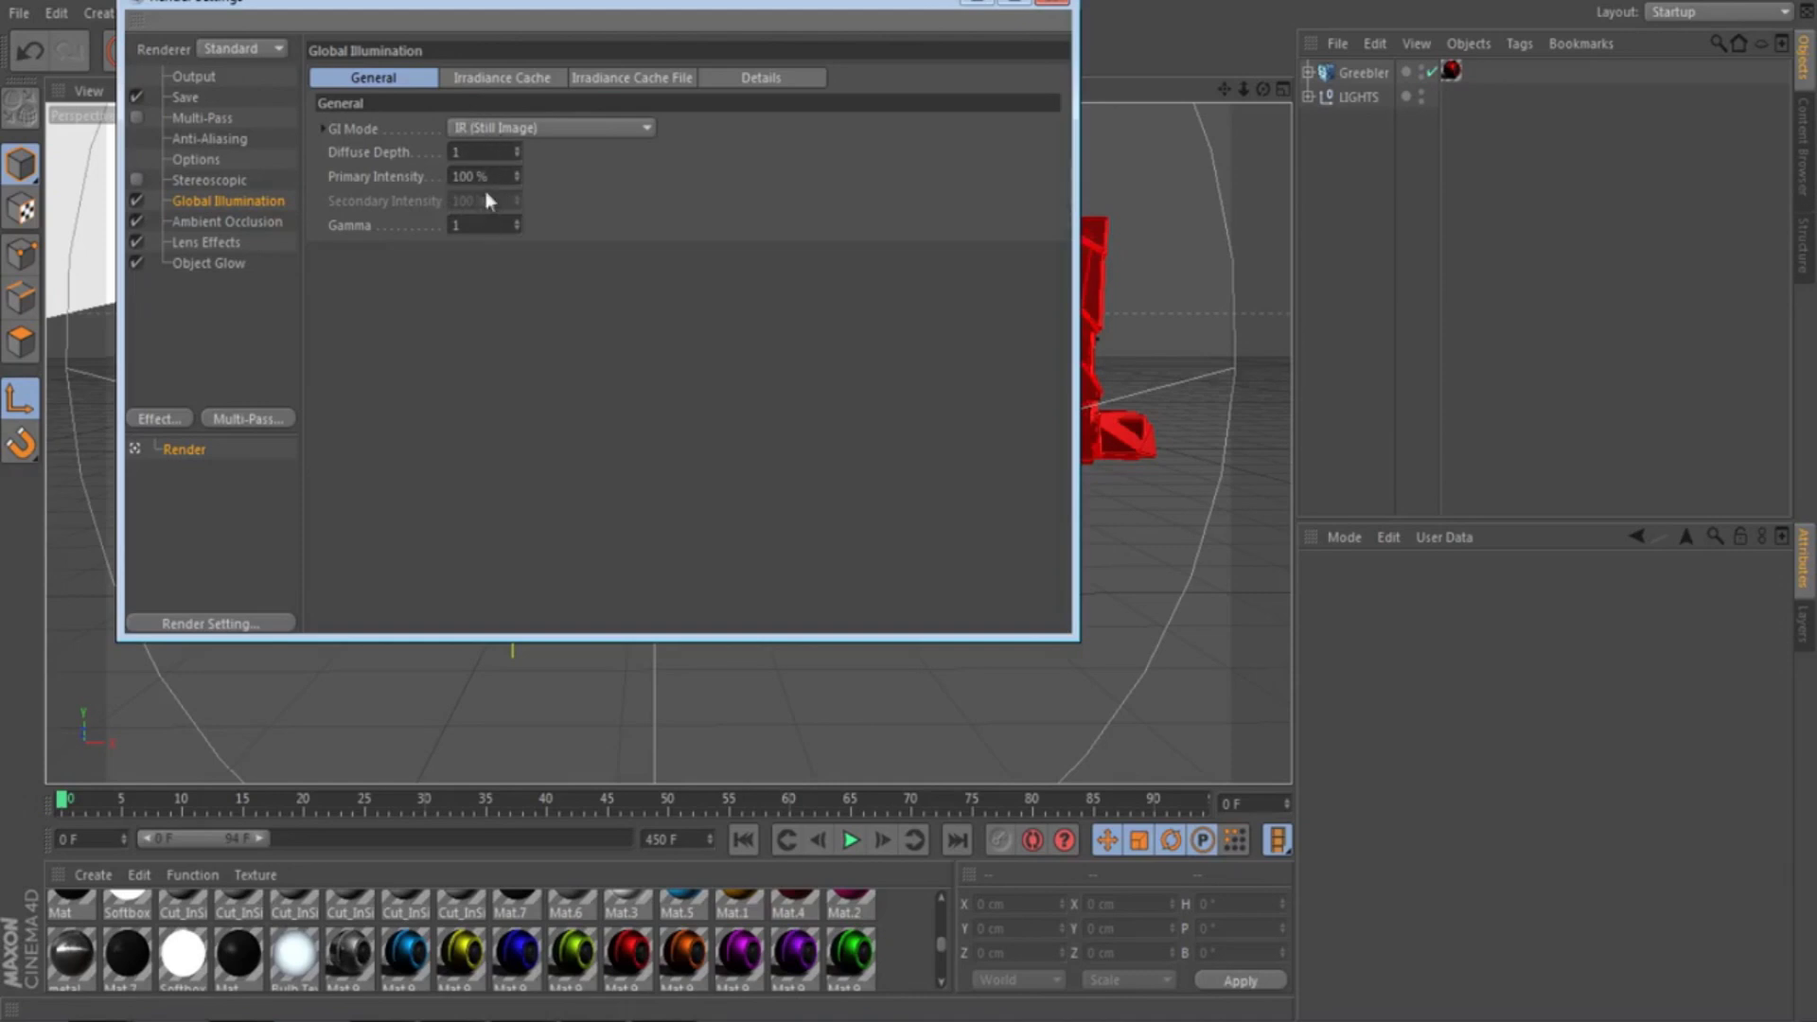
left_click(476, 79)
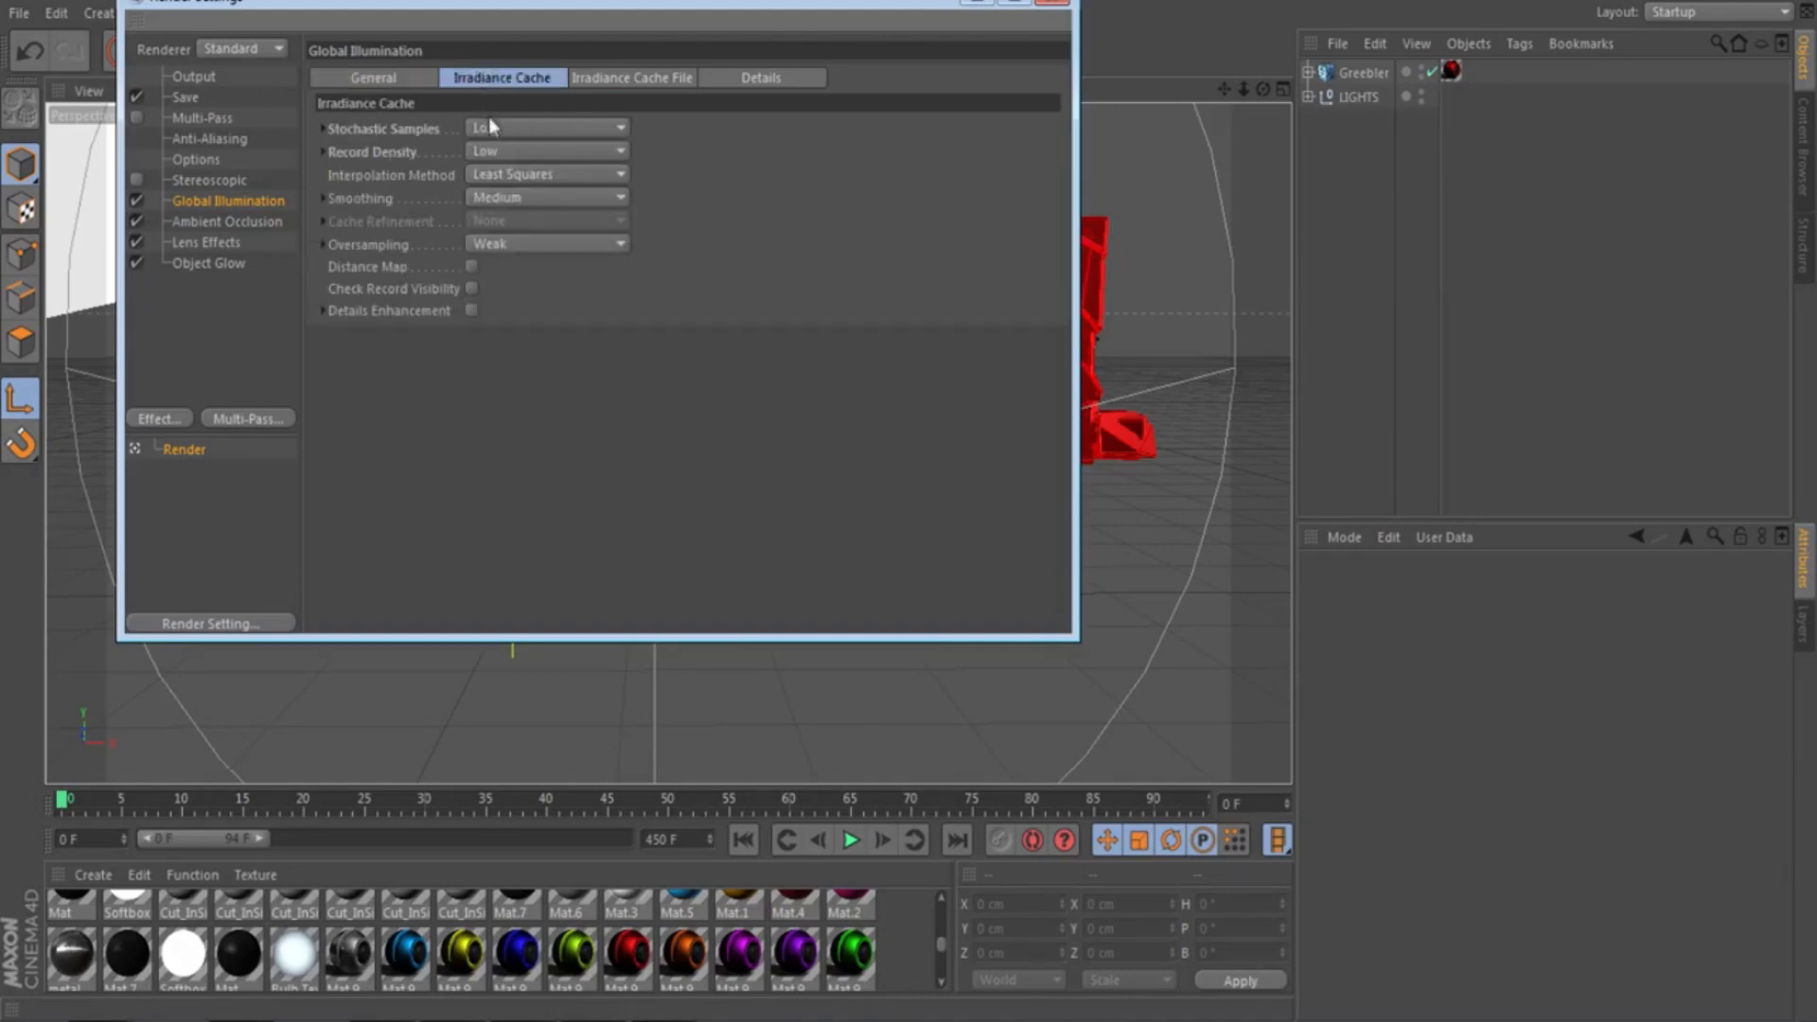
left_click(636, 78)
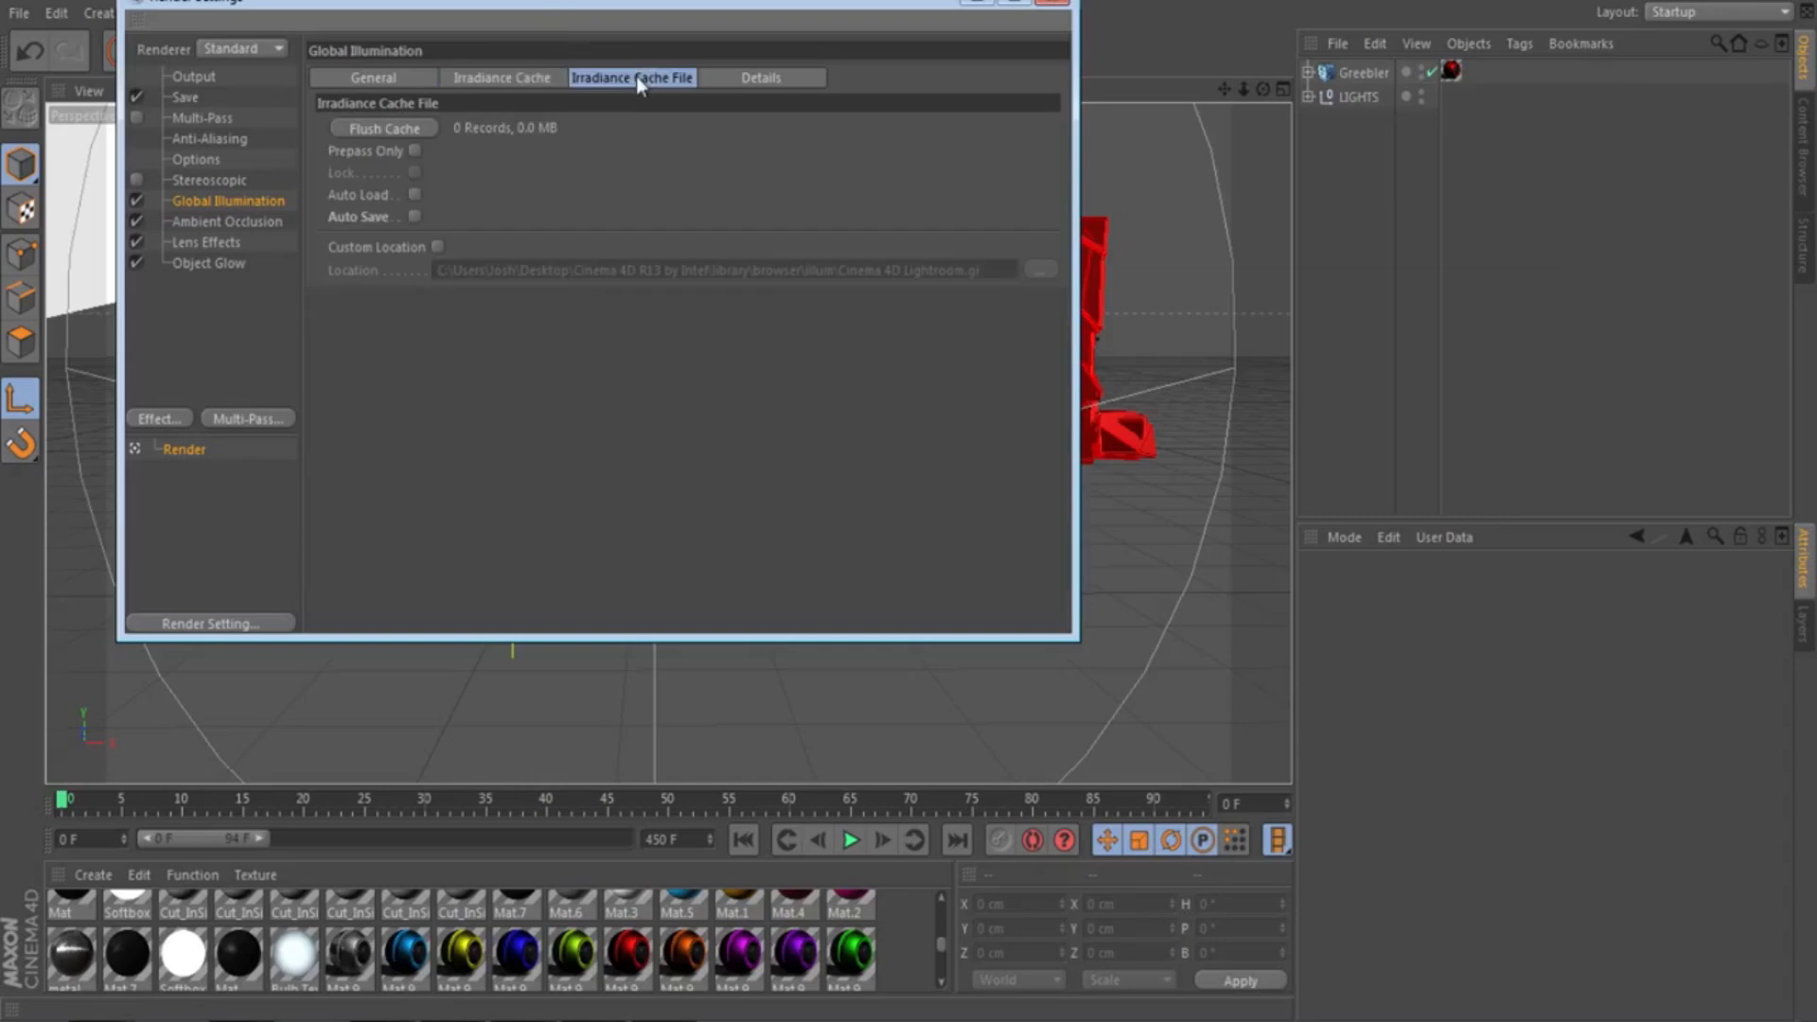
left_click(774, 81)
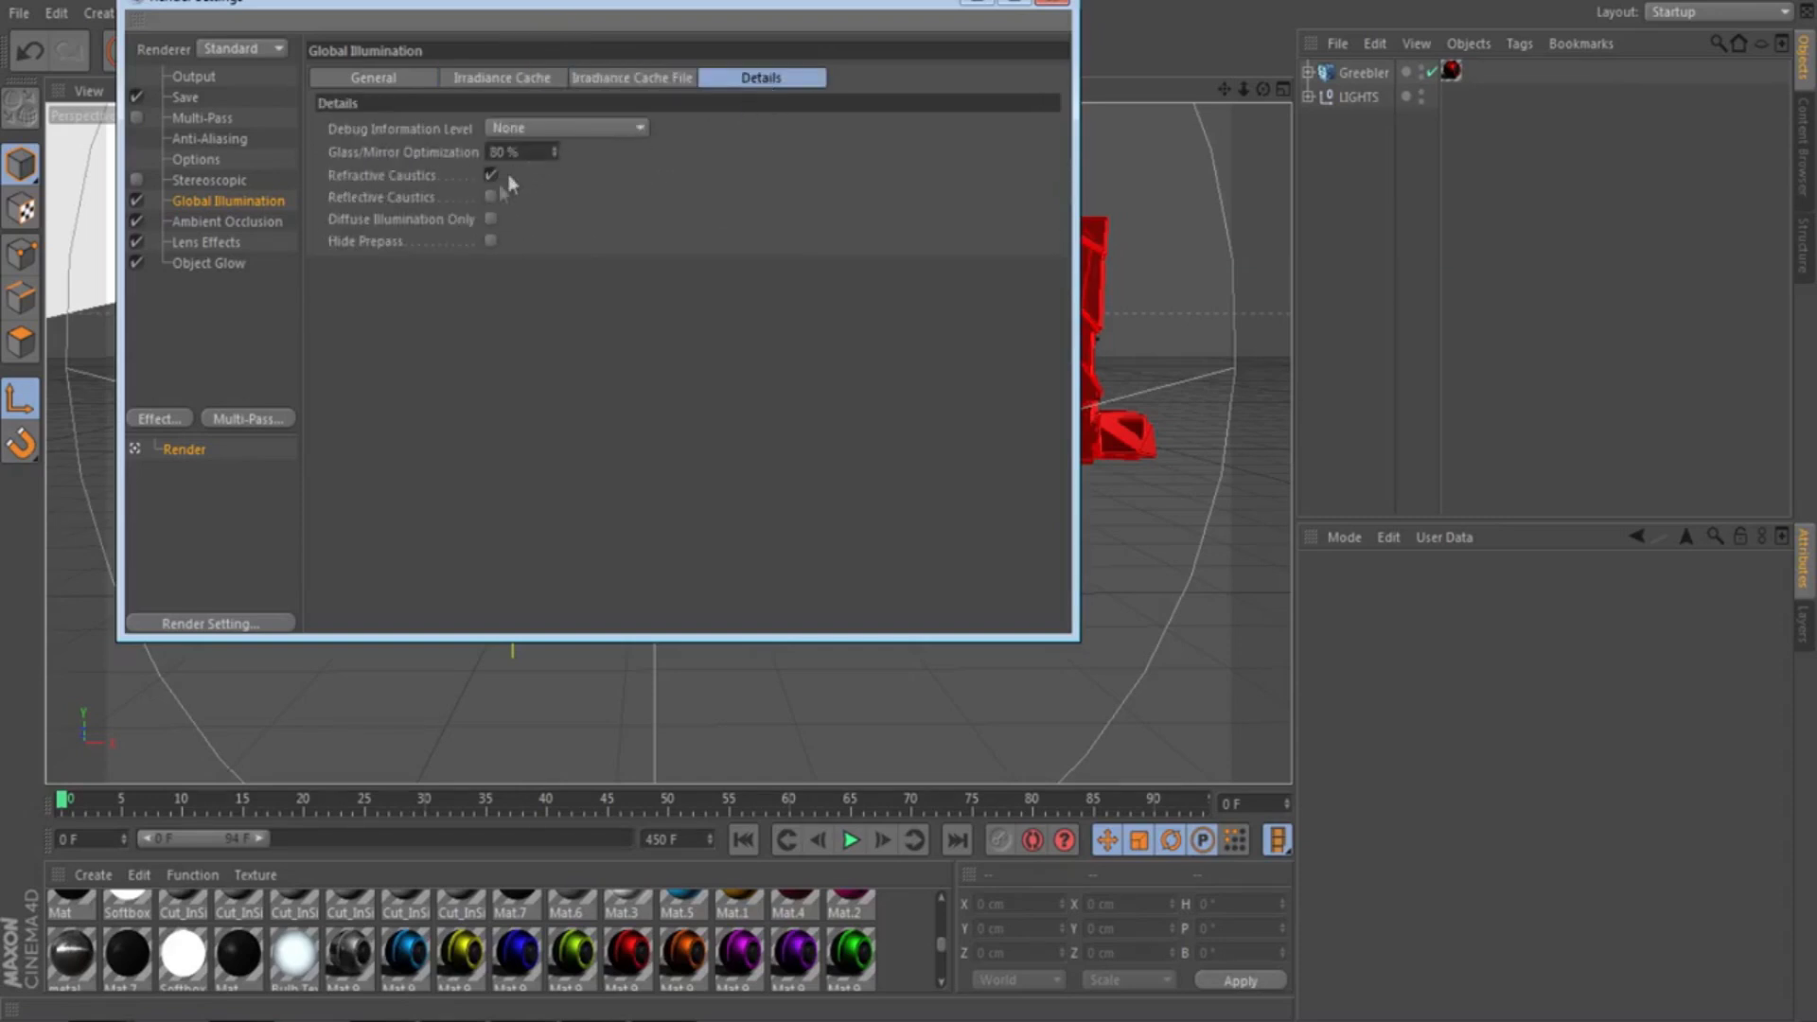
Check the Ambient Occlusion, Lens Effects and Object Glow pages, then close Render Settings
left_click(240, 225)
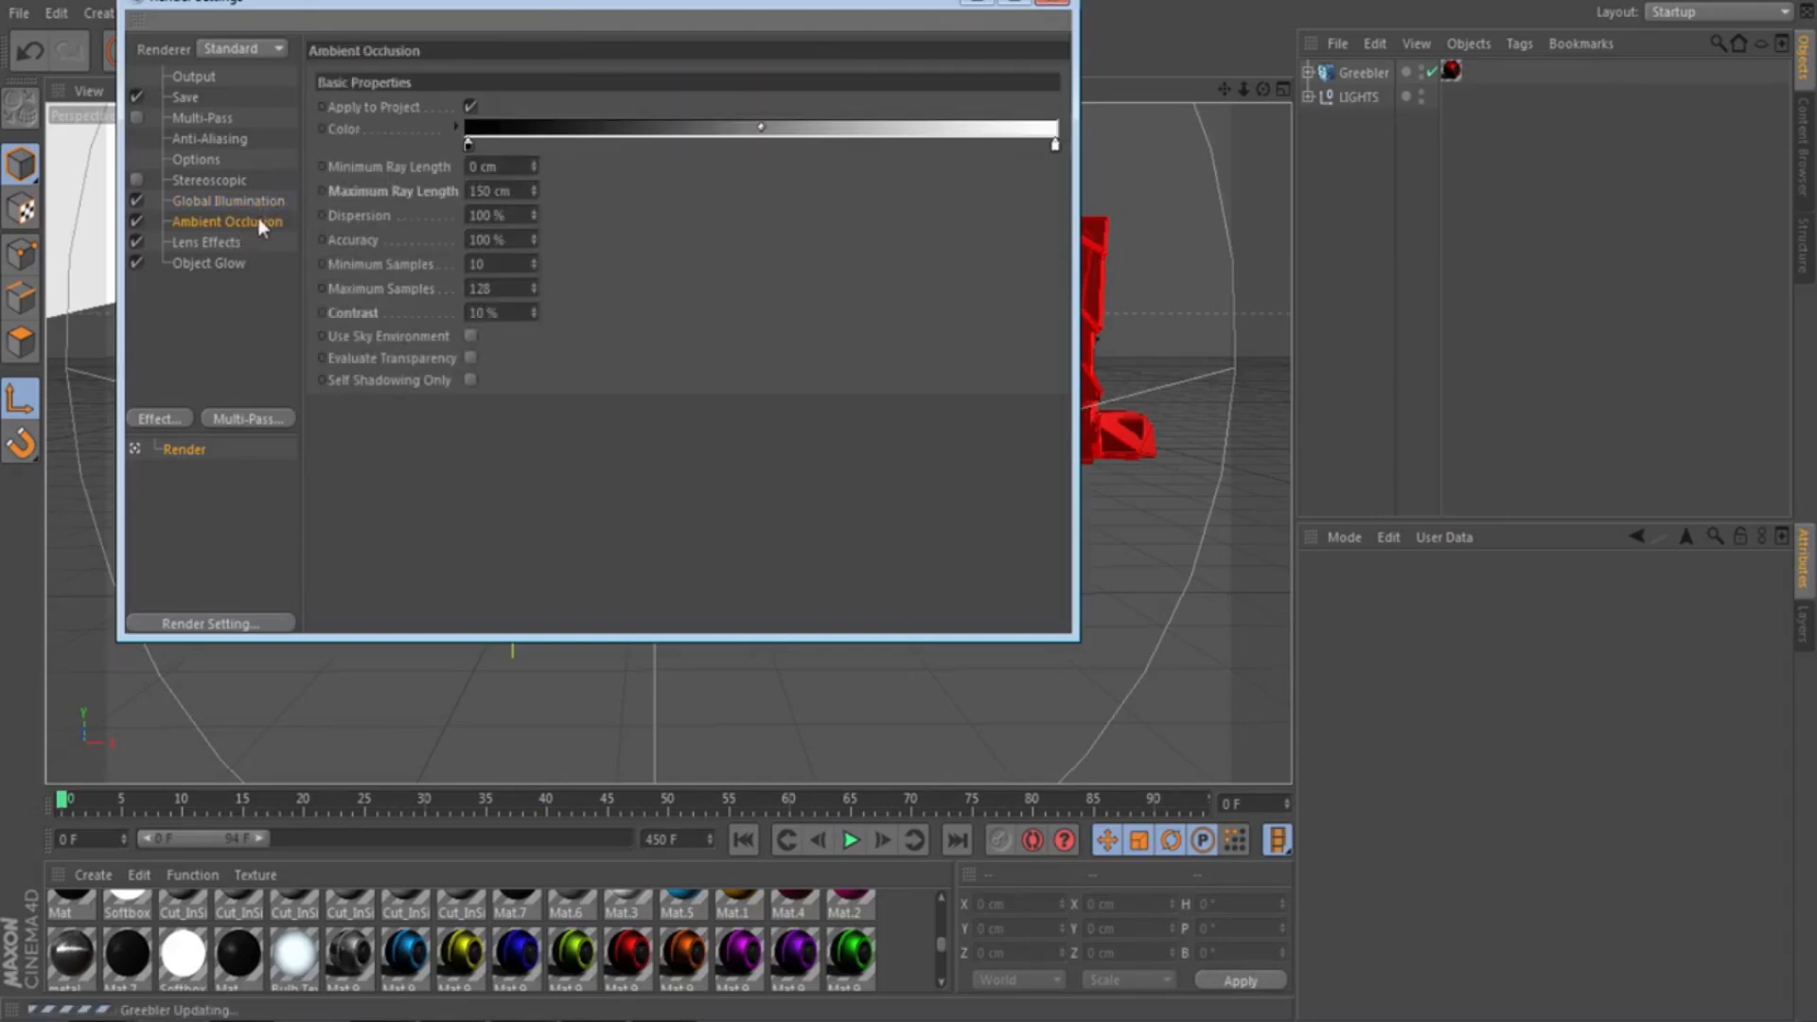
left_click(159, 419)
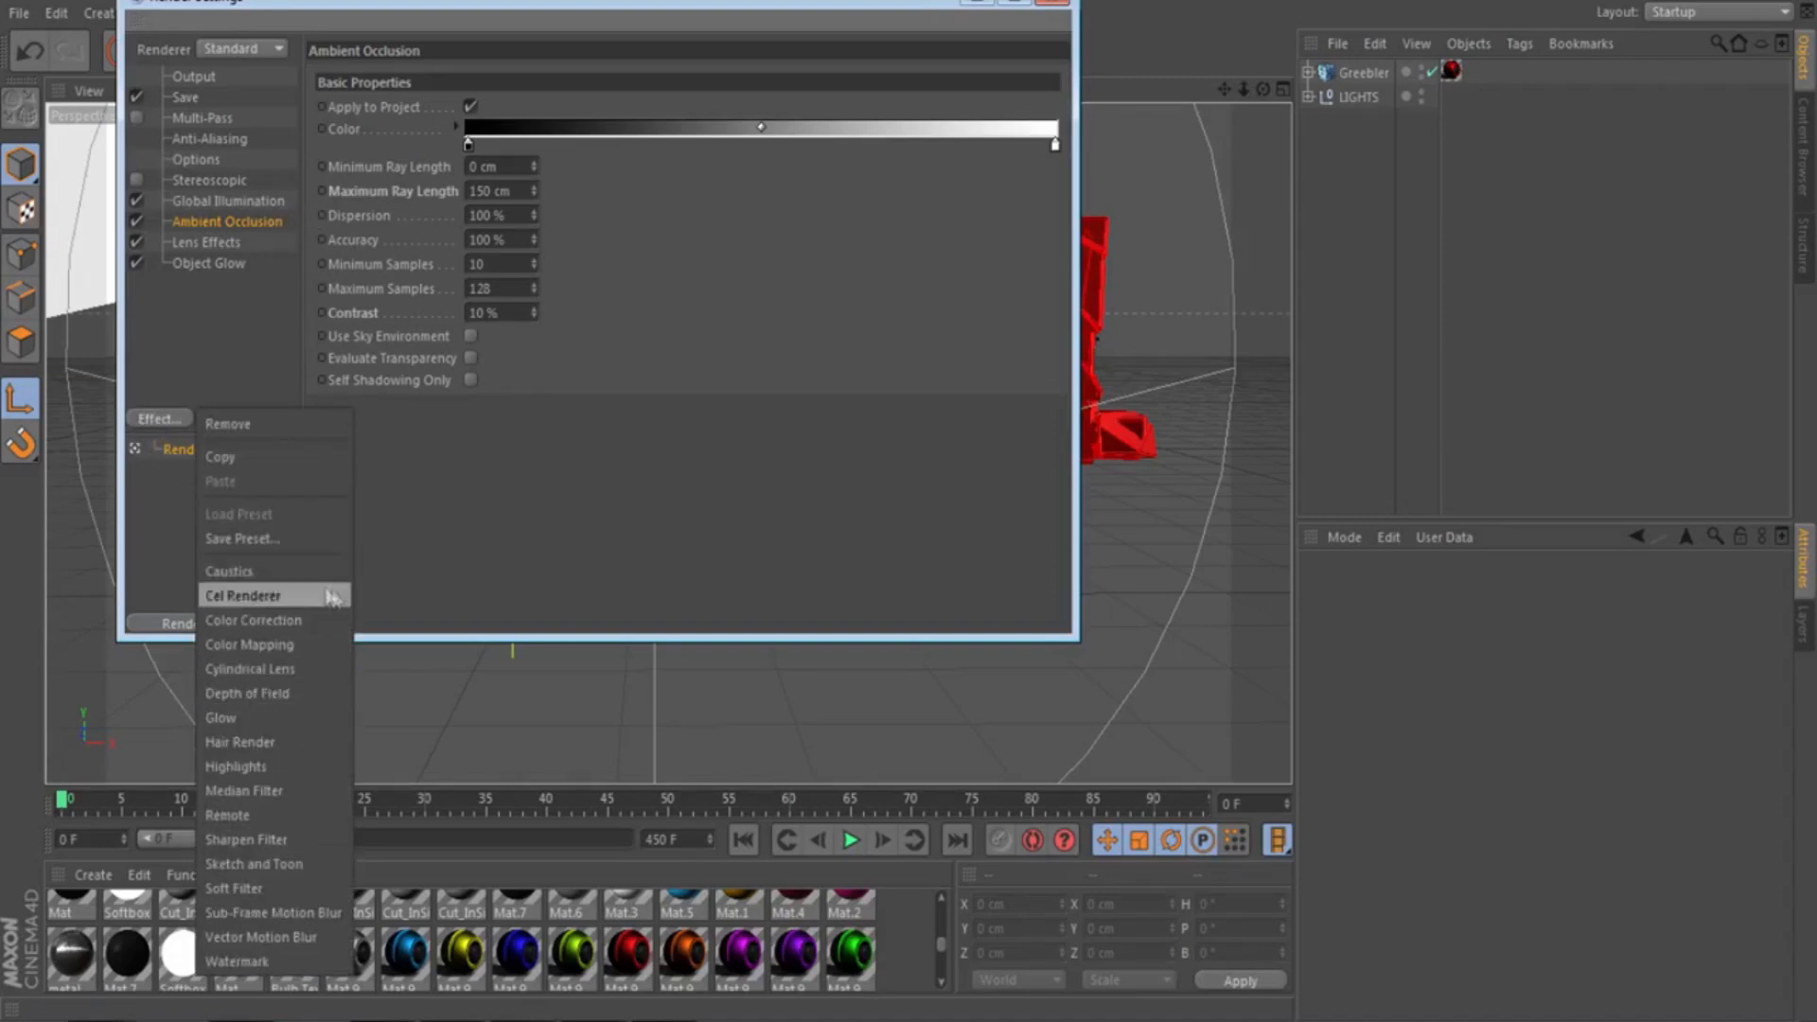
left_click(239, 303)
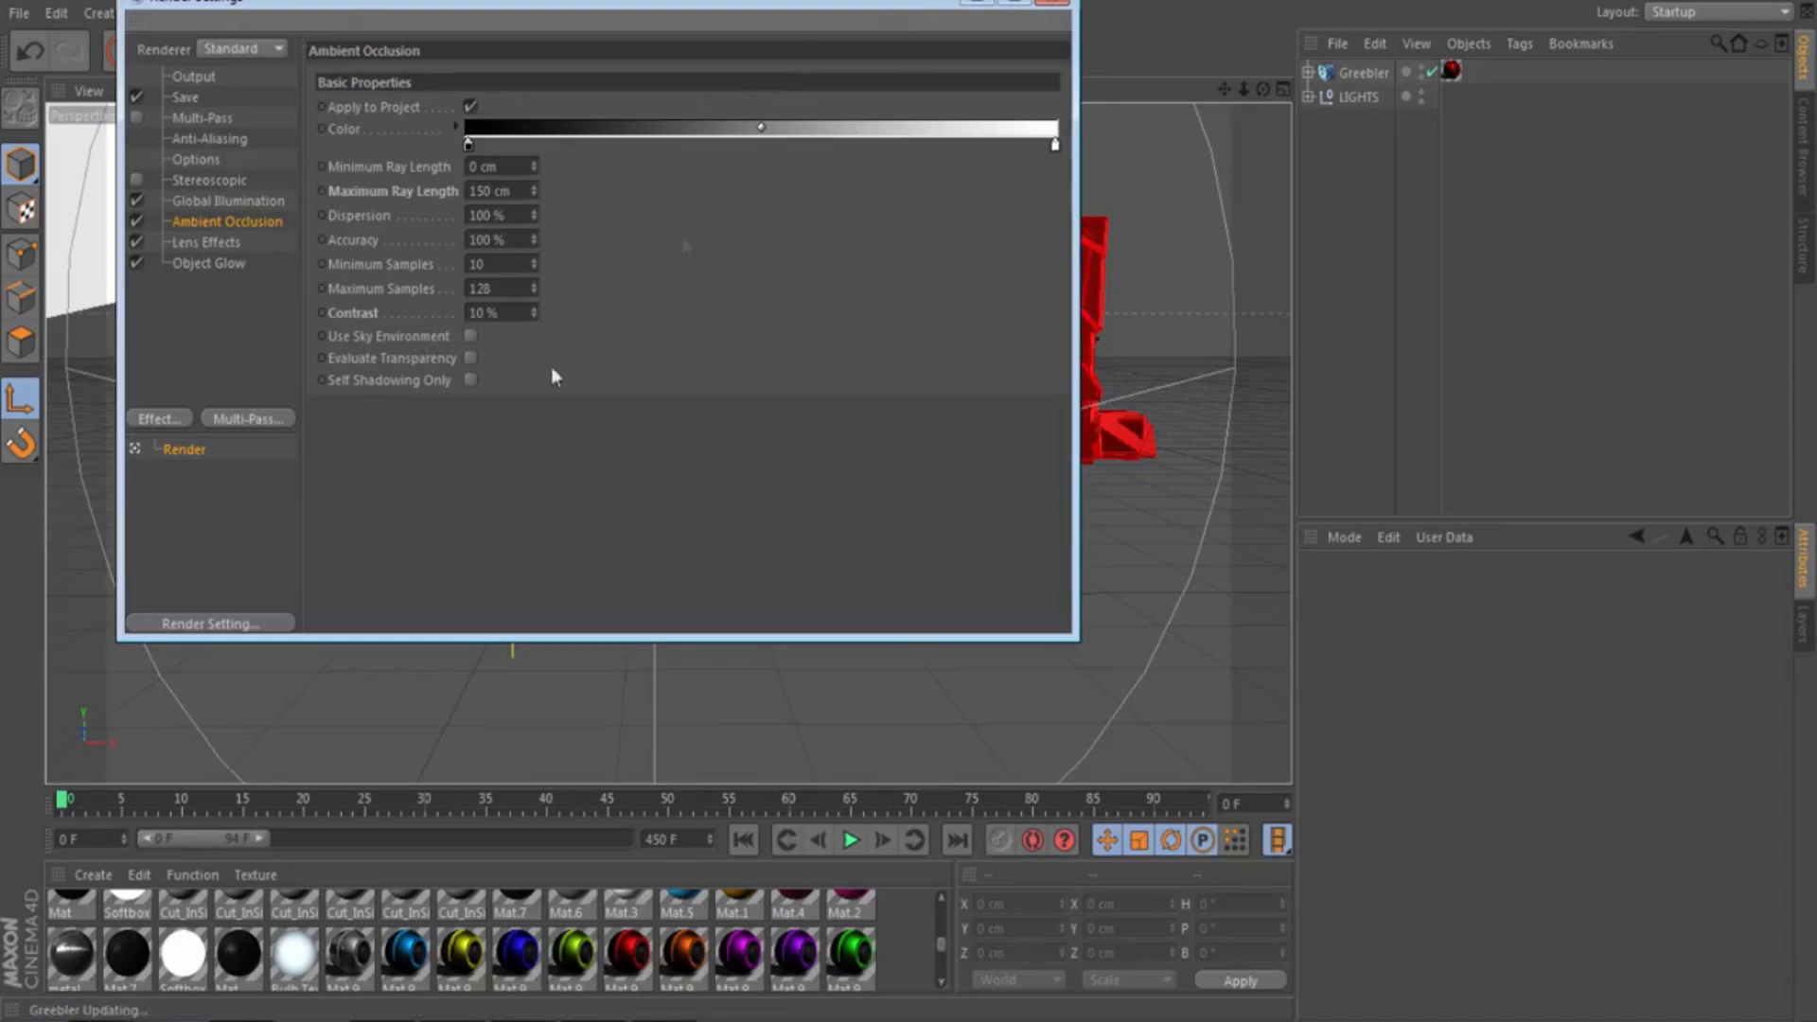
left_click(235, 243)
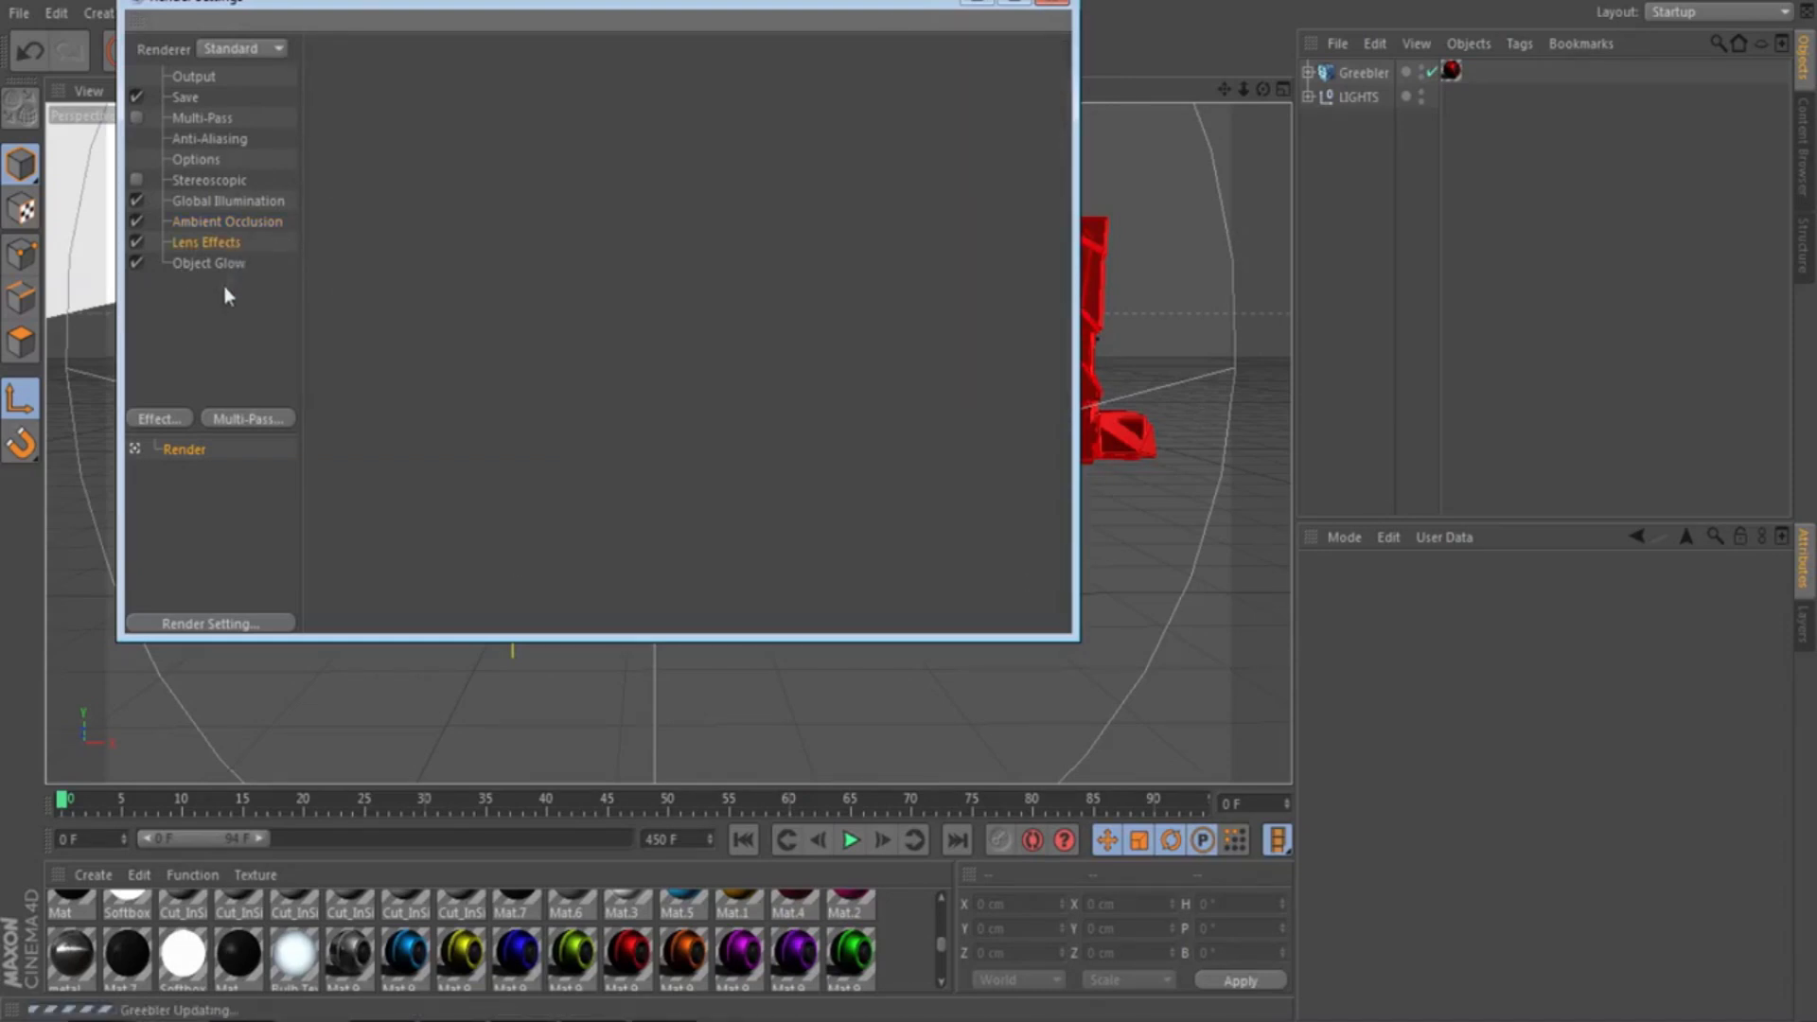
left_click(210, 263)
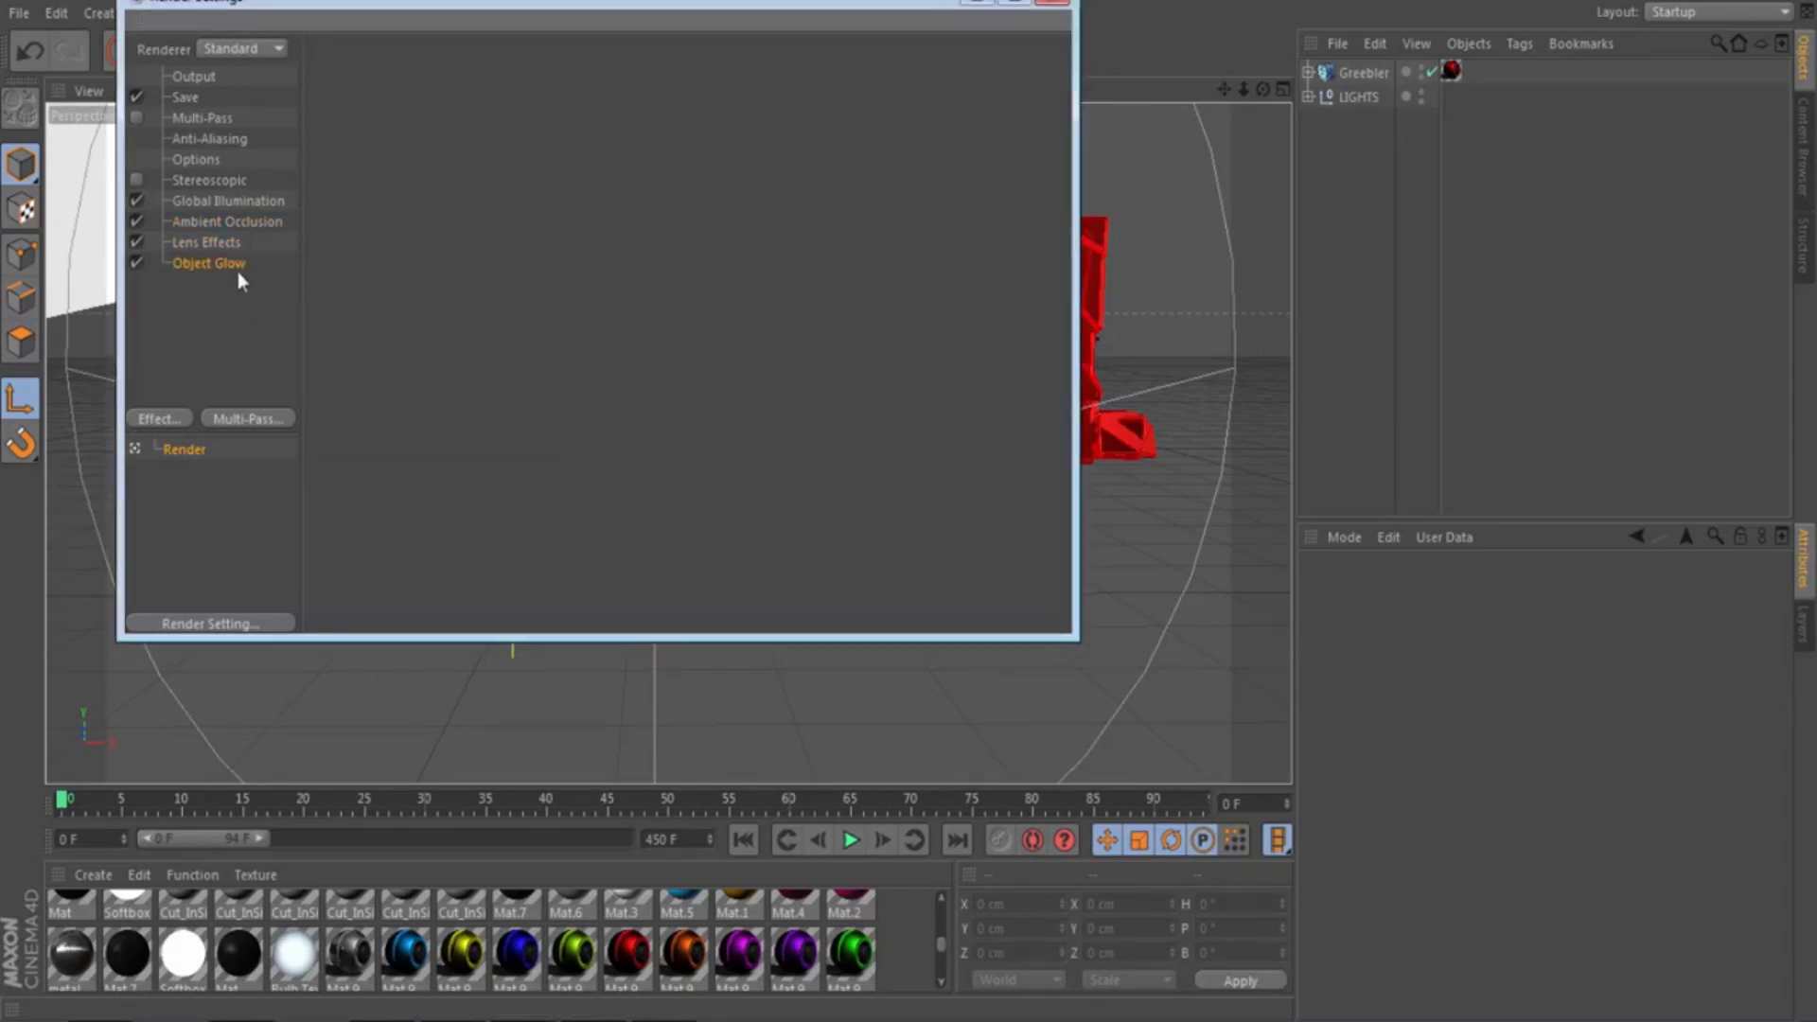
left_click(201, 367)
left_click(1052, 4)
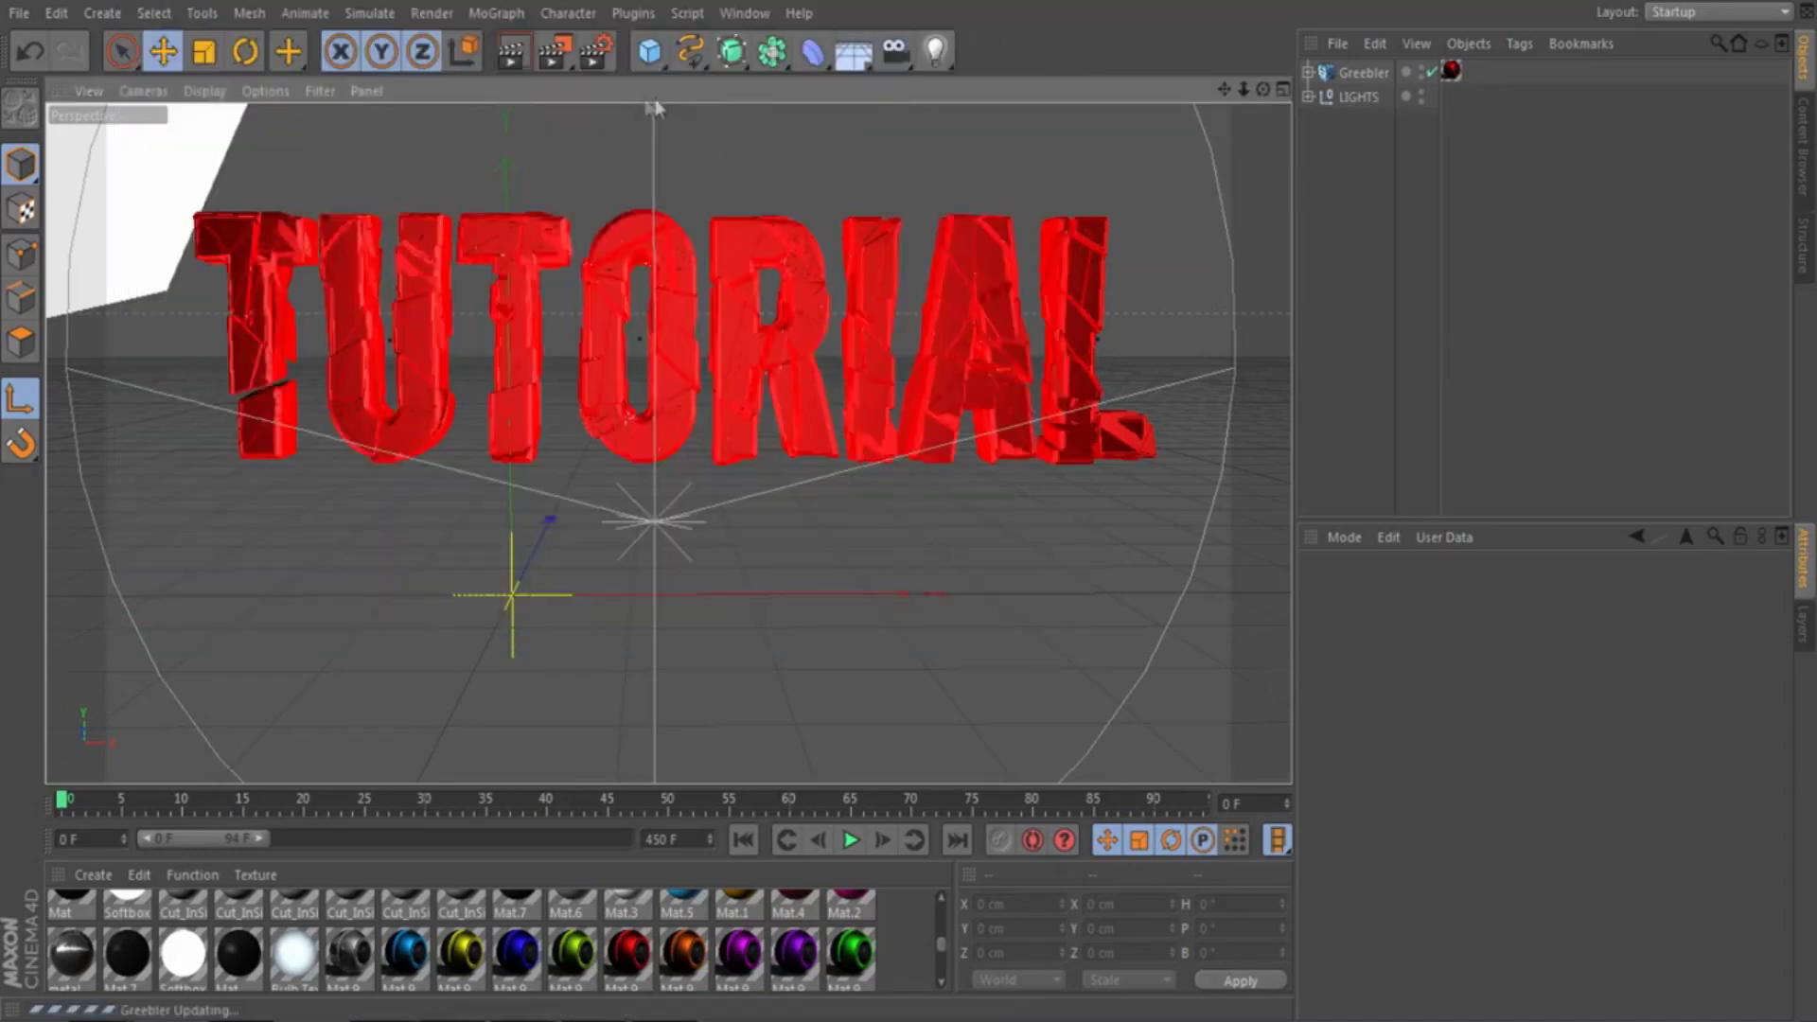
Render Tutorial.png at 1280x720 in the Picture Viewer, then minimize the viewer
left_click(562, 57)
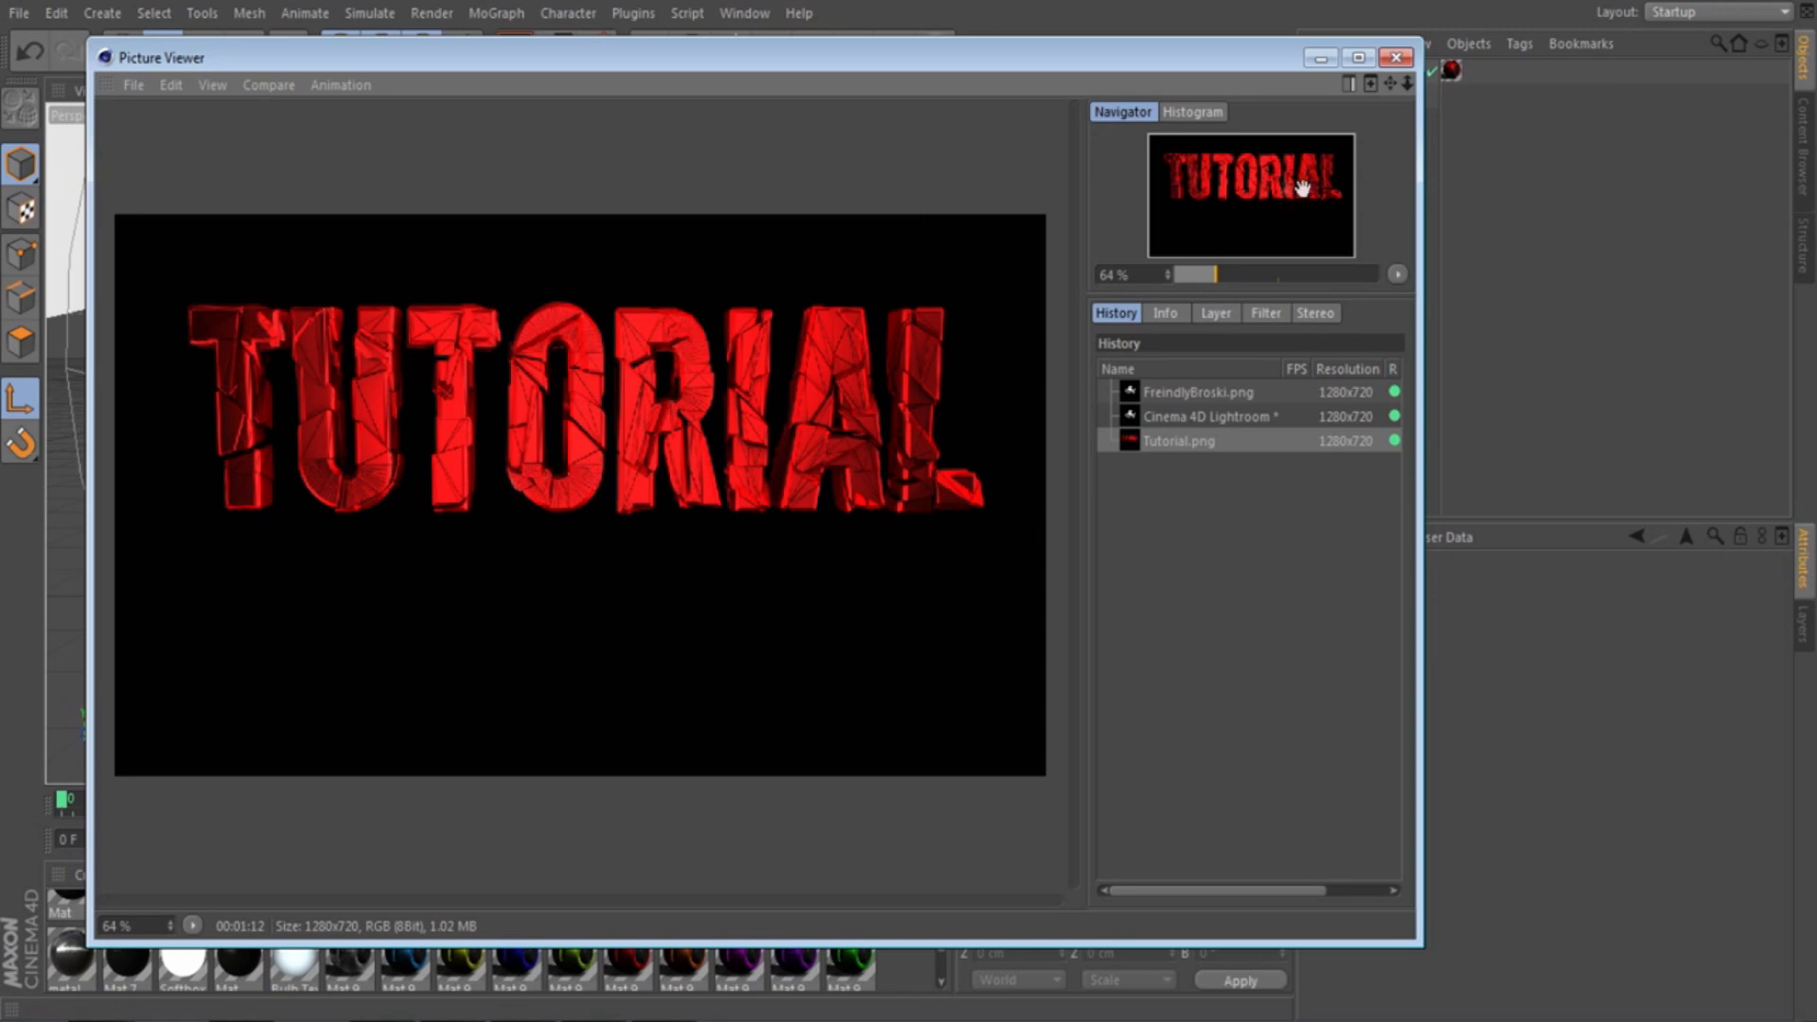
left_click(1318, 58)
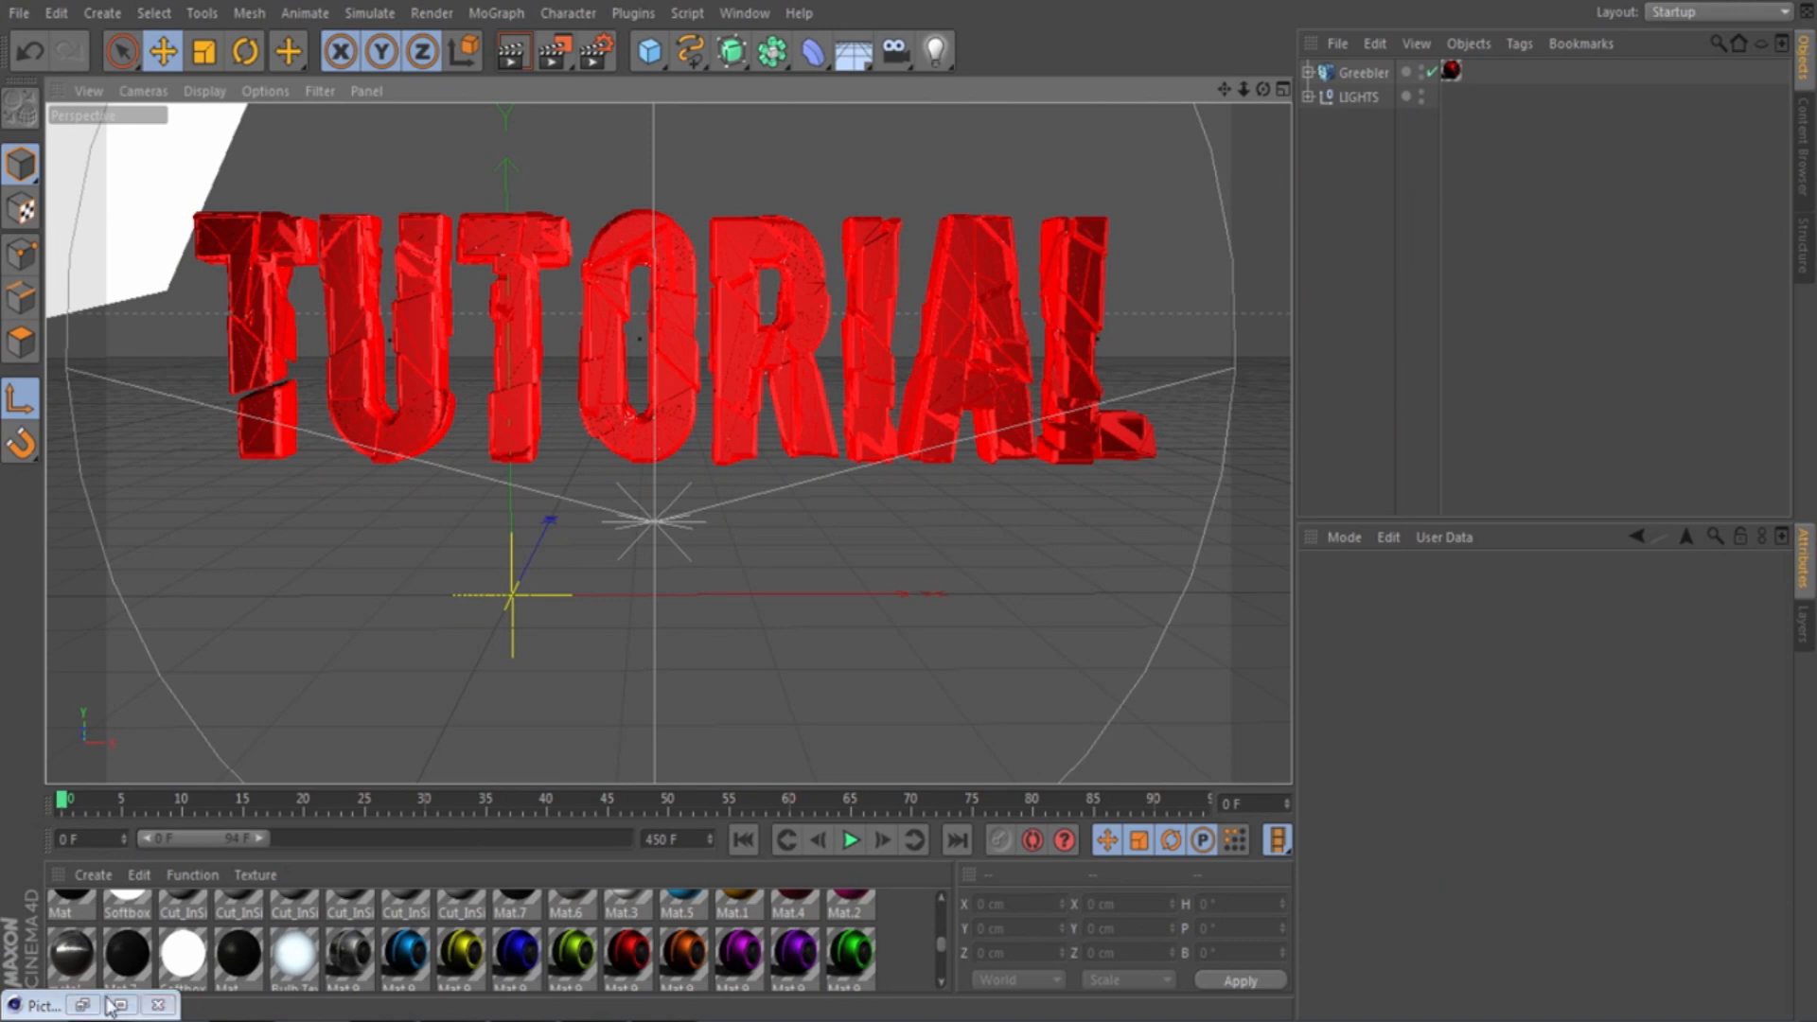
Open the Tutorial PNG from the Photoshop Stuff folder in Windows Photo Viewer
key("alt+Tab")
scroll(1616, 547, "down", 3)
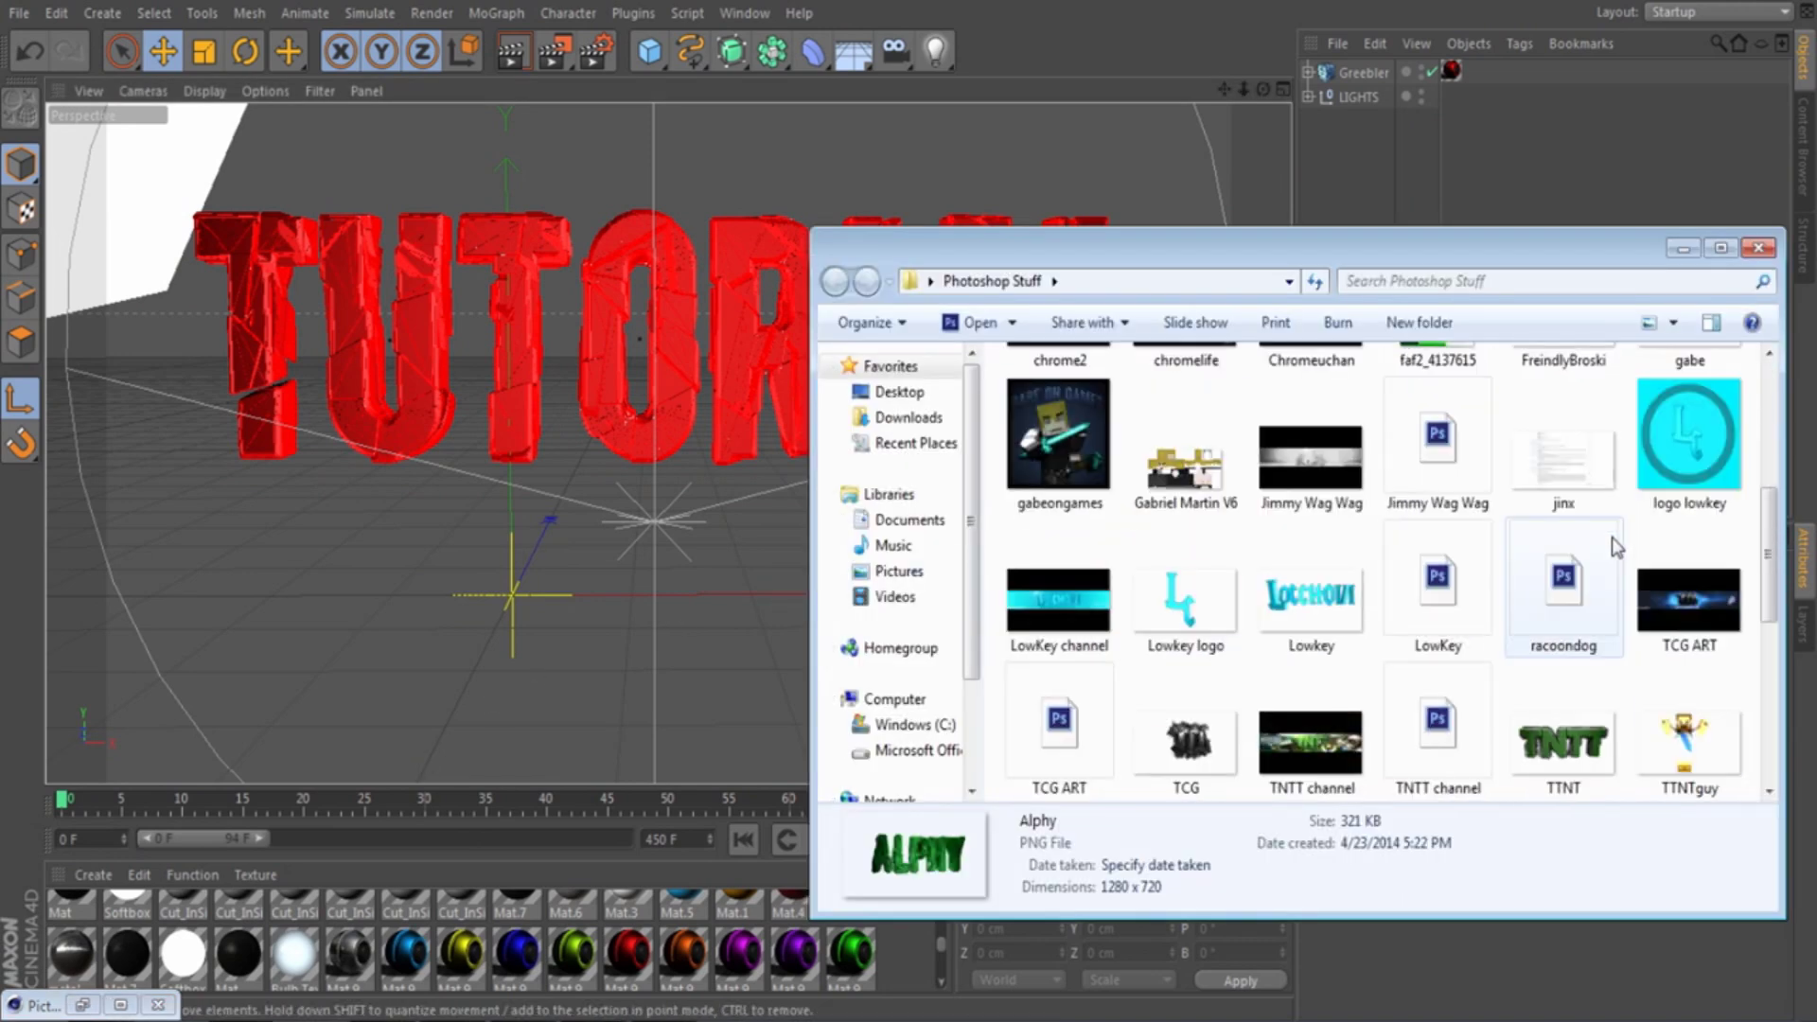
scroll(1616, 547, "down", 3)
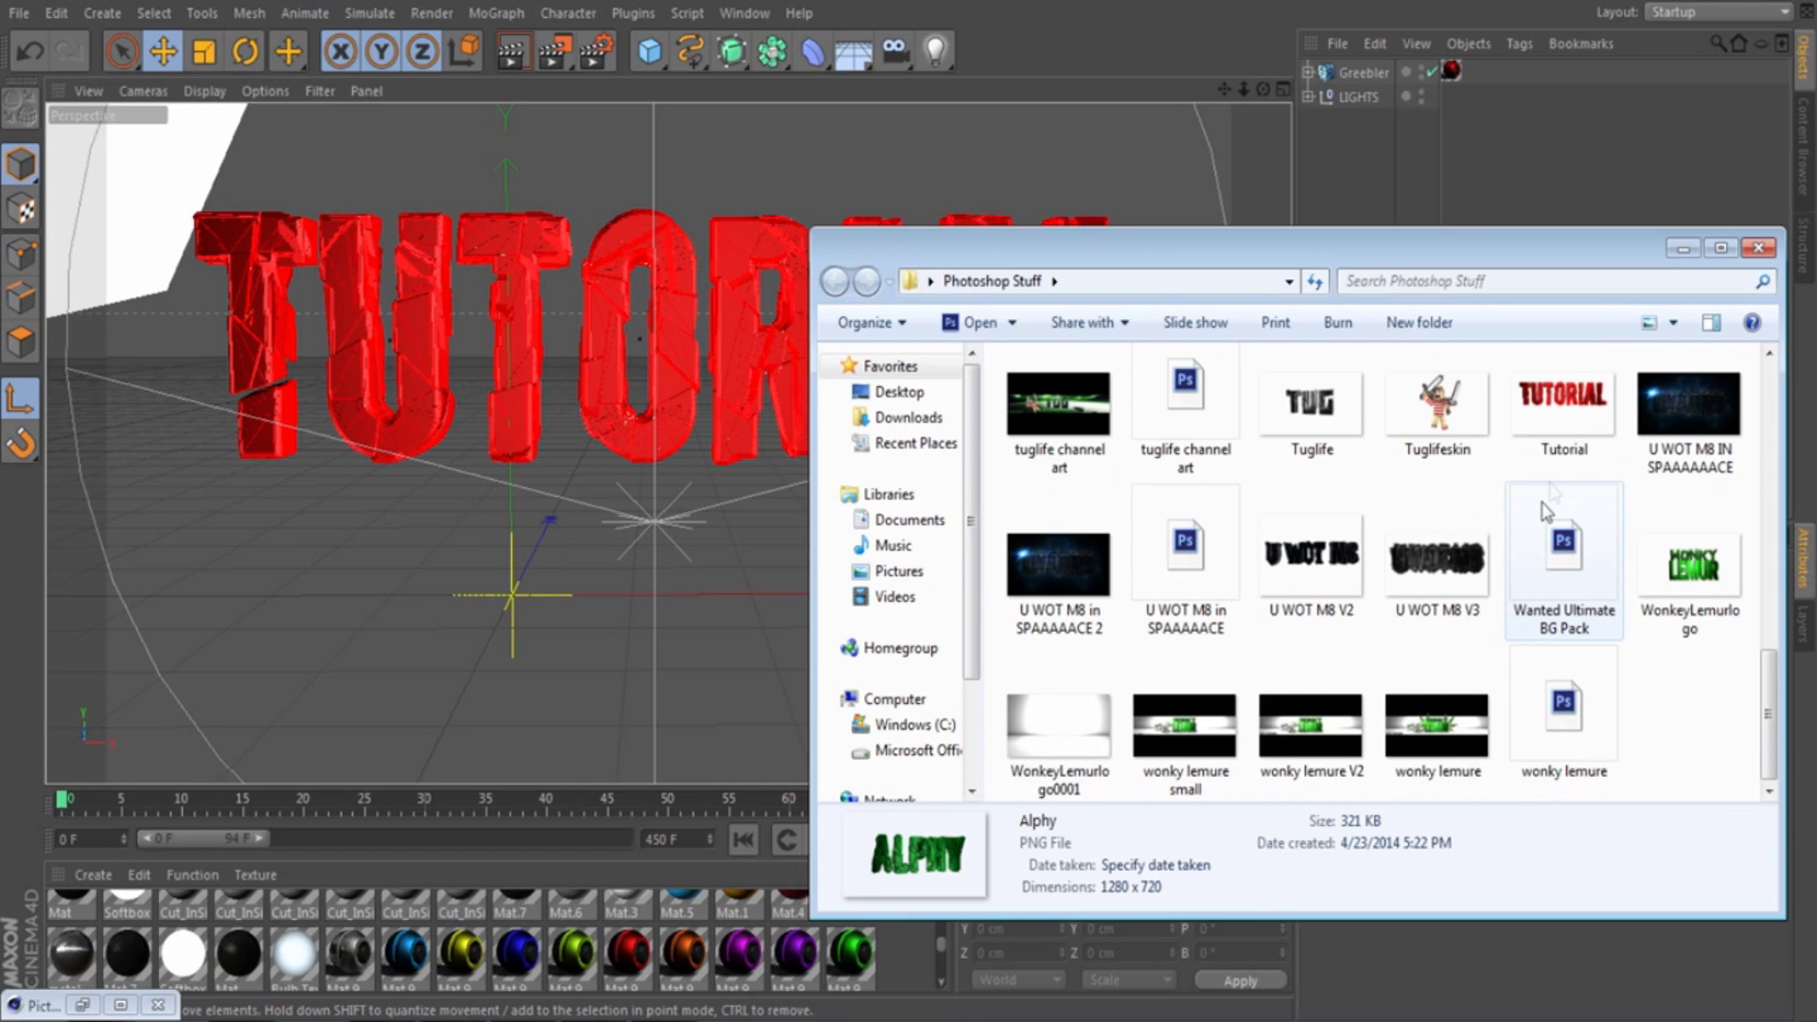
right_click(1549, 438)
mouse_move(1567, 585)
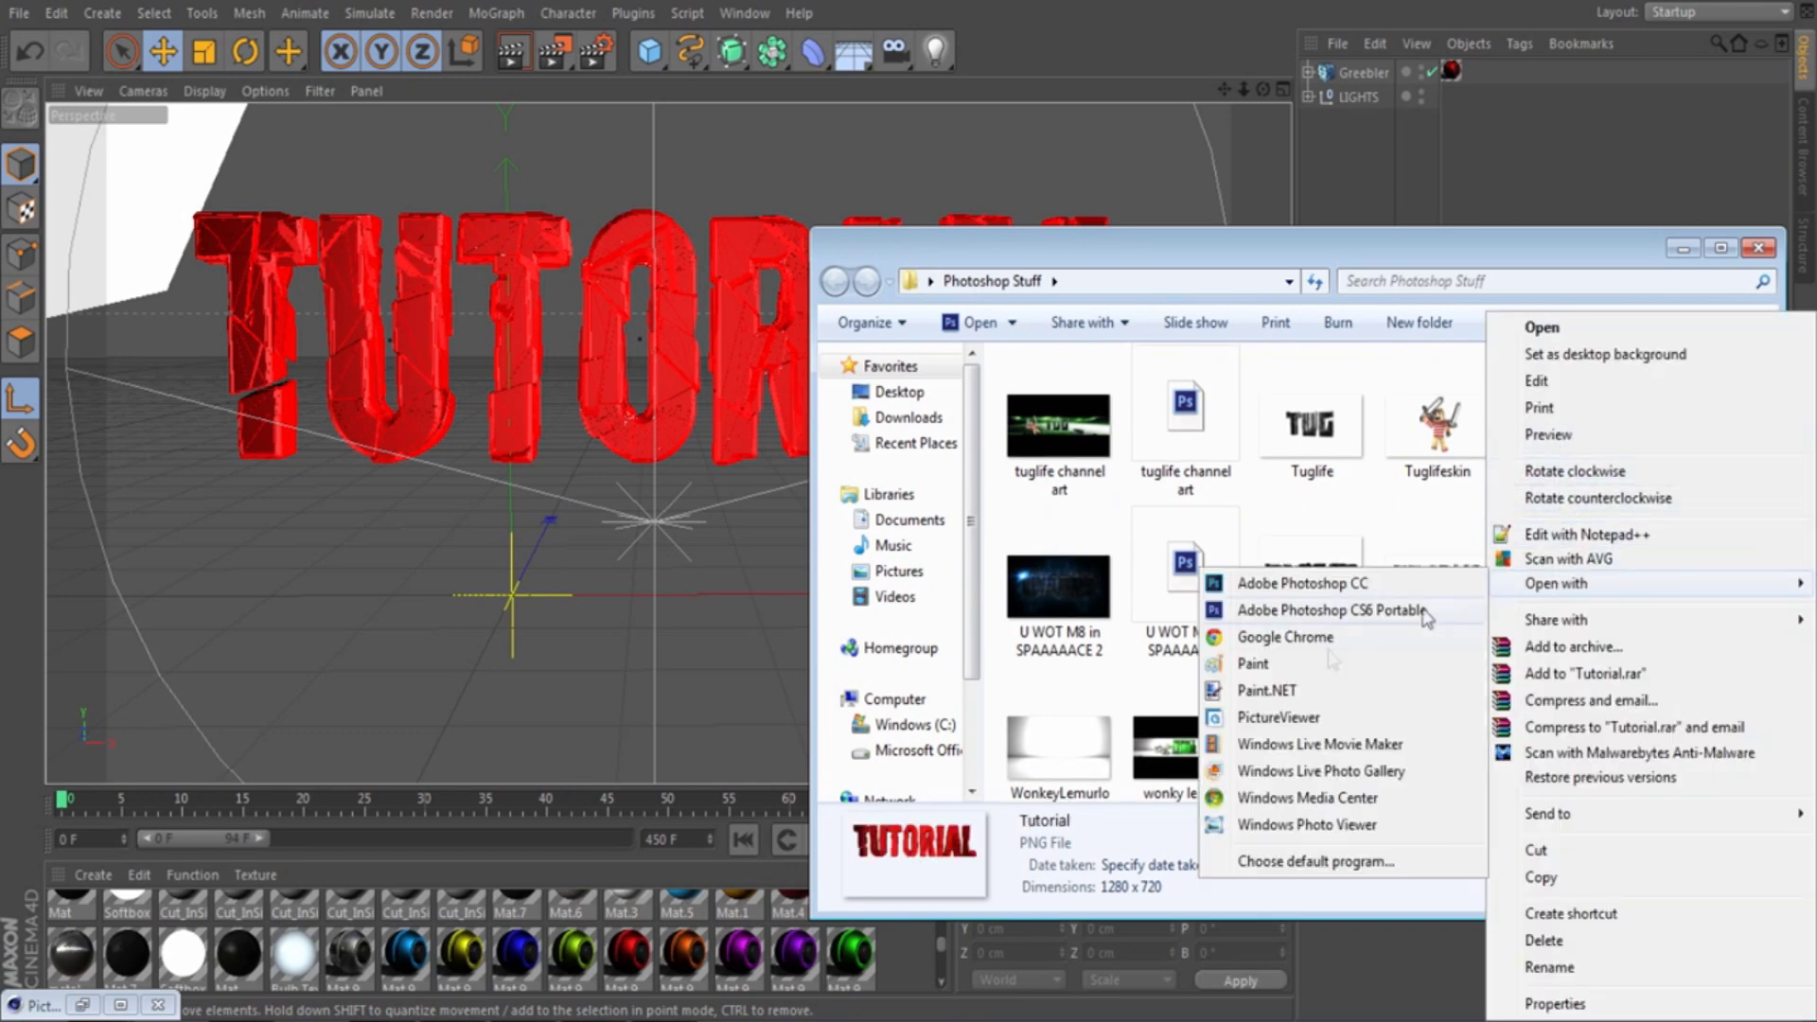
left_click(1256, 833)
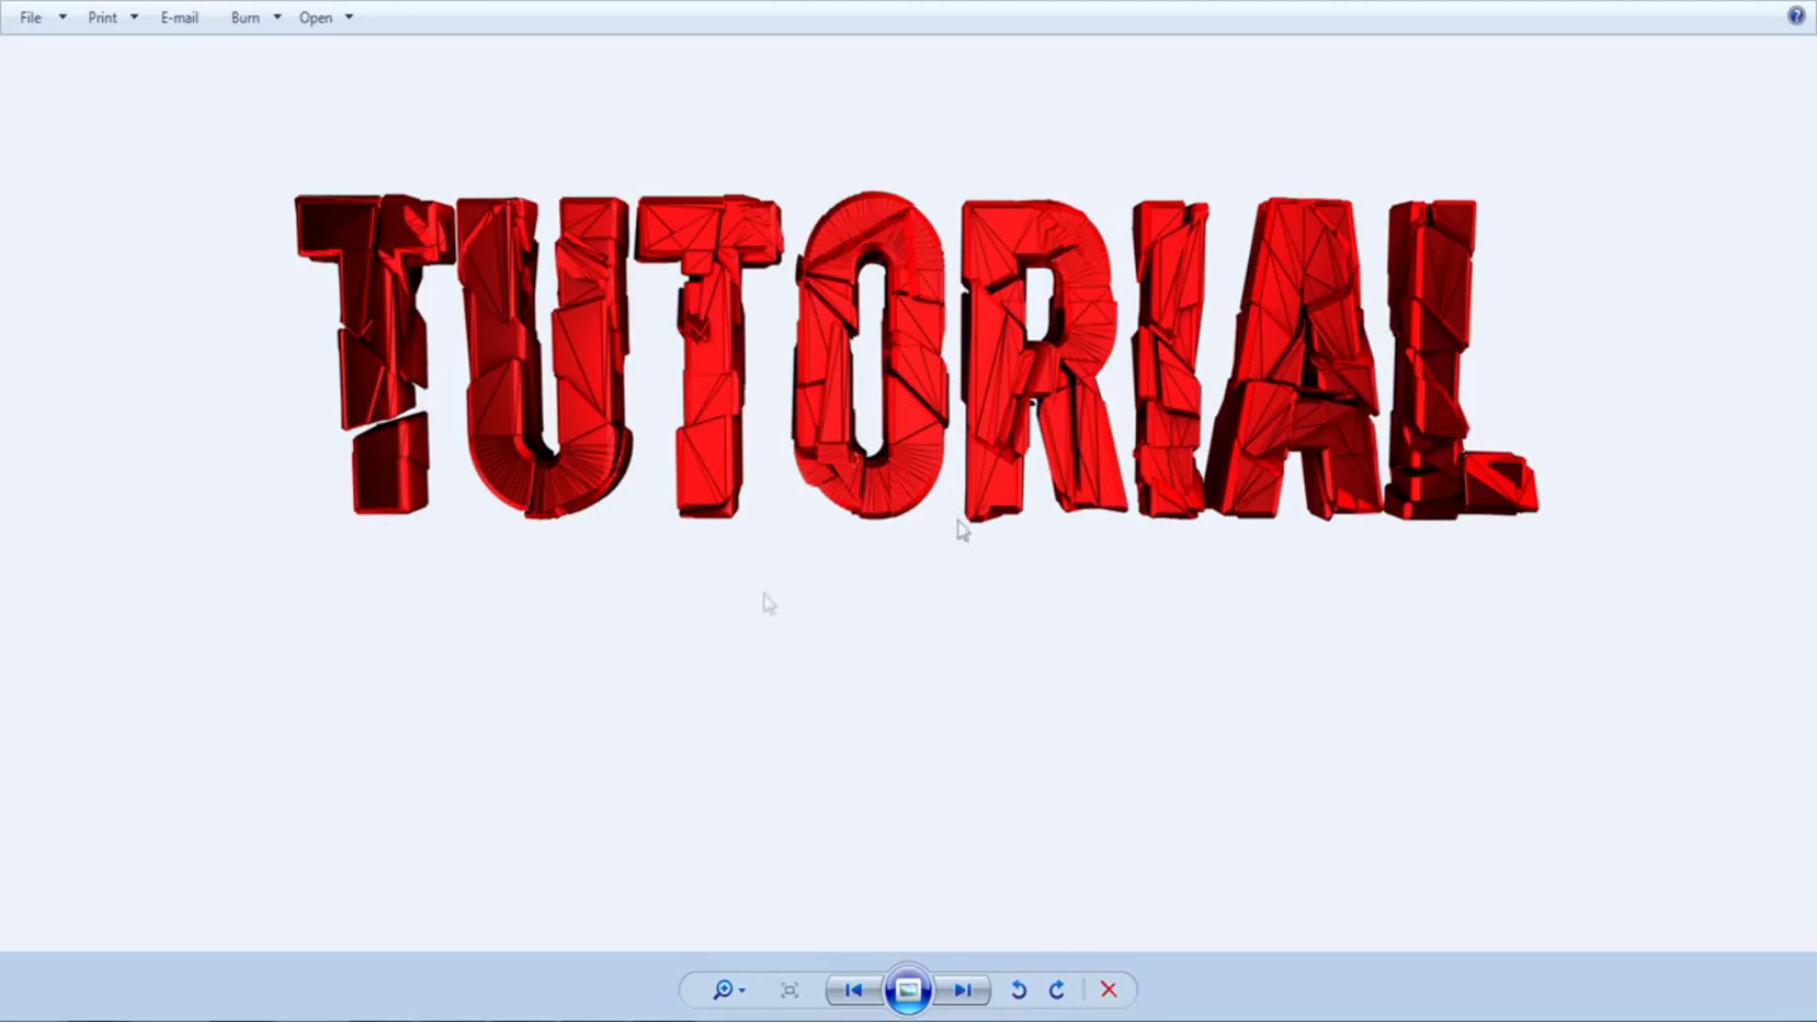